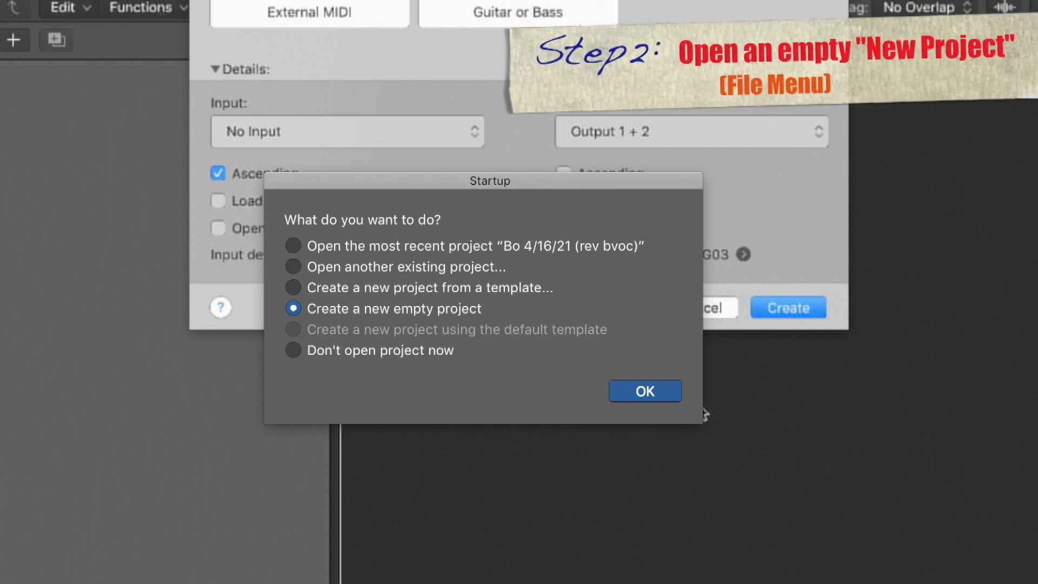
Create a new empty project with one software instrument track and switch the control bar display to Beats & Project.
click(645, 390)
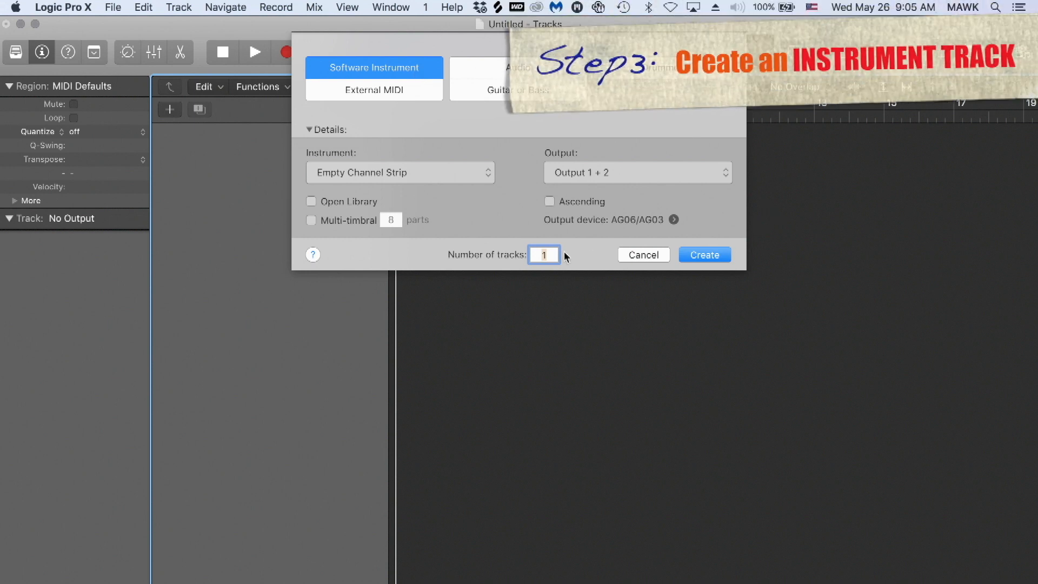
click(721, 255)
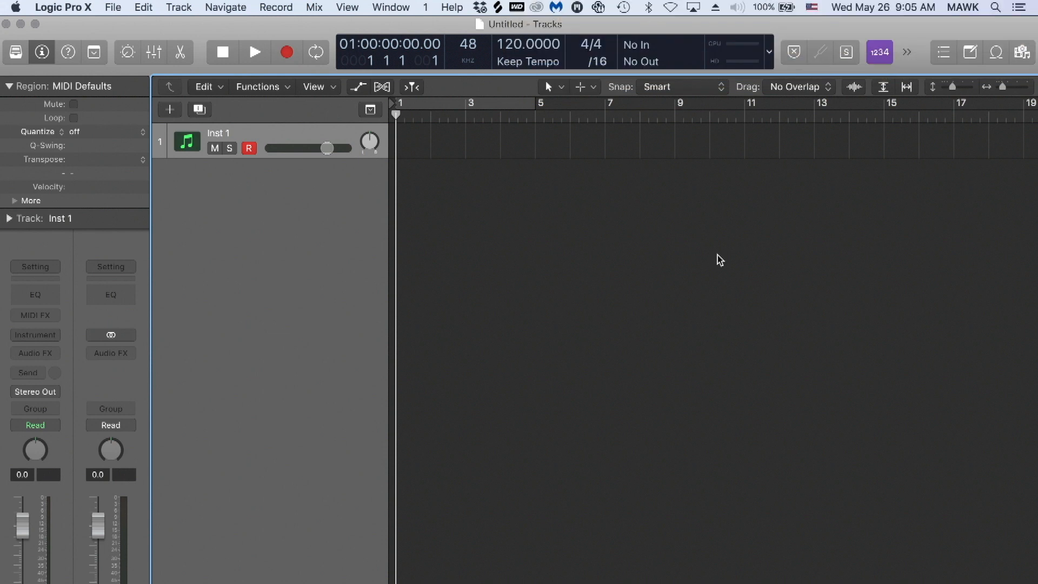
click(770, 54)
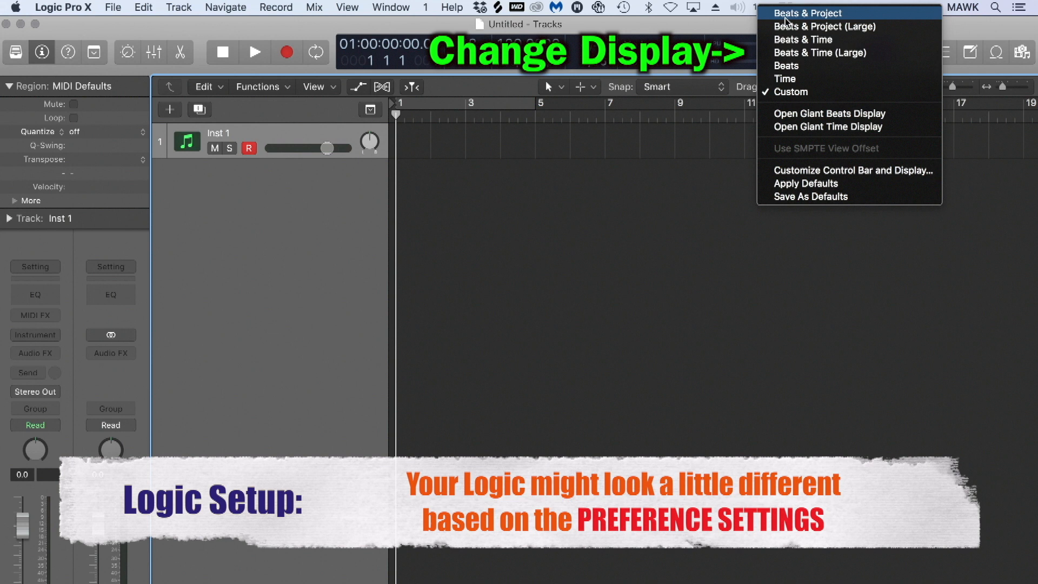
click(785, 14)
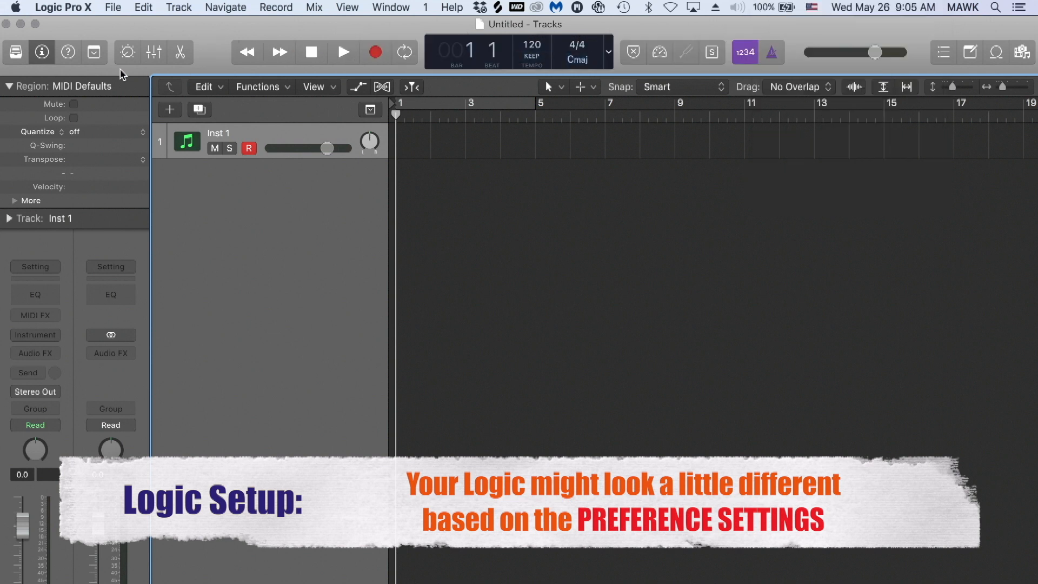
Look through the Advanced, General, Audio, Recording and MIDI preferences, including the recording file type, and close the preferences.
click(66, 7)
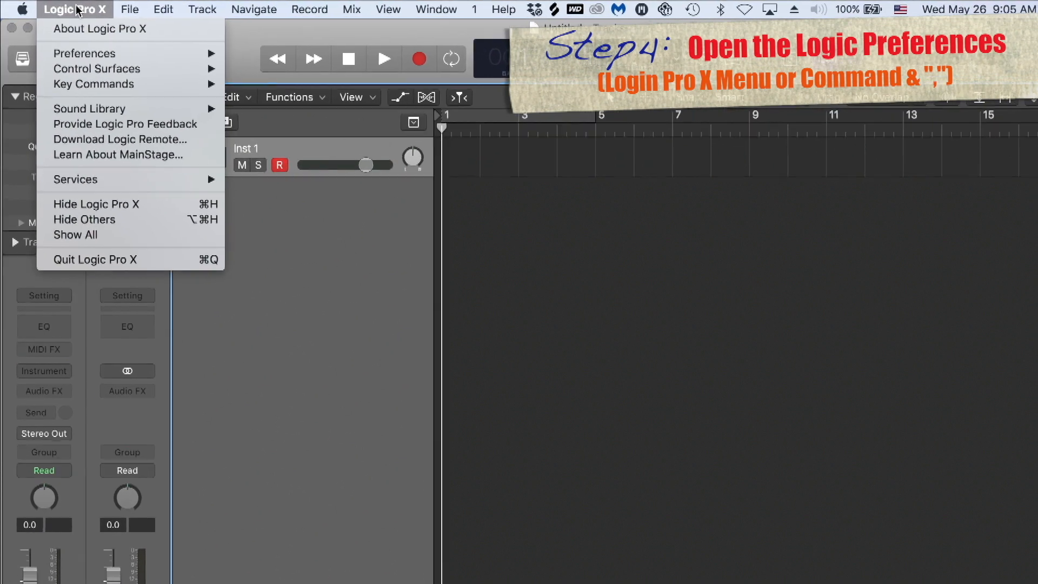
mouse_move(92, 54)
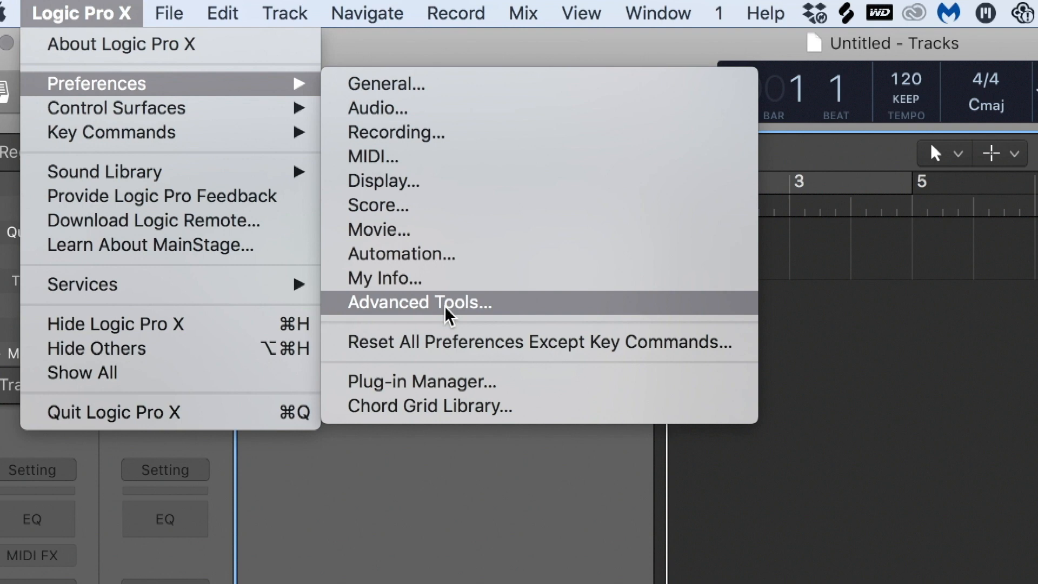
click(448, 302)
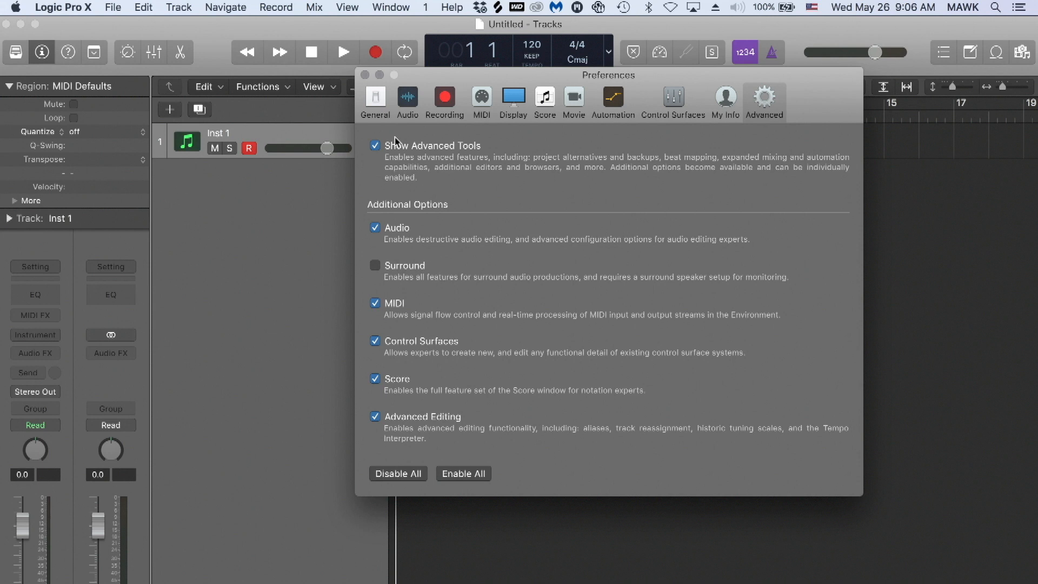
click(383, 100)
click(407, 99)
click(444, 99)
click(480, 100)
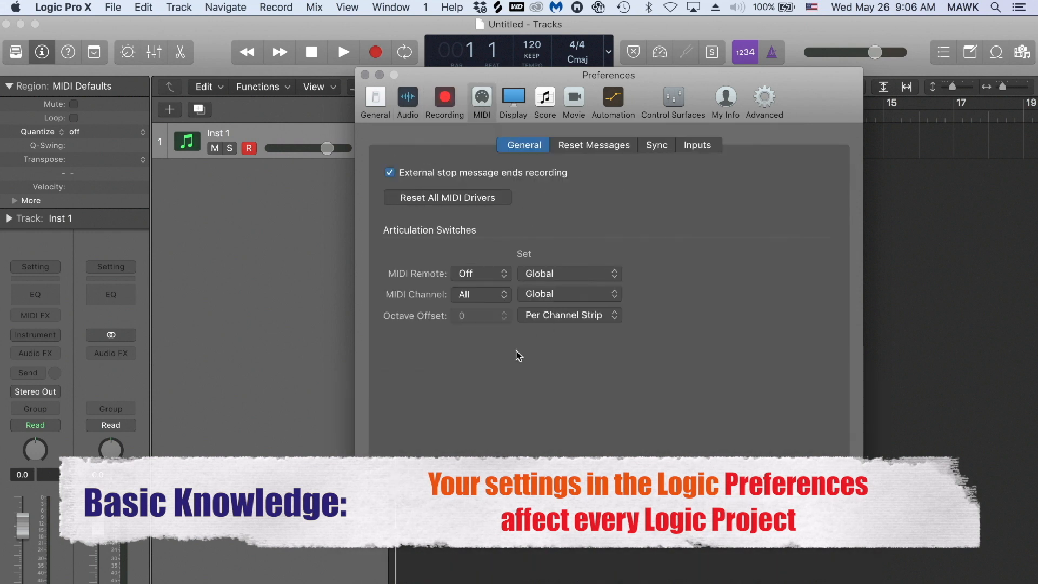
click(445, 100)
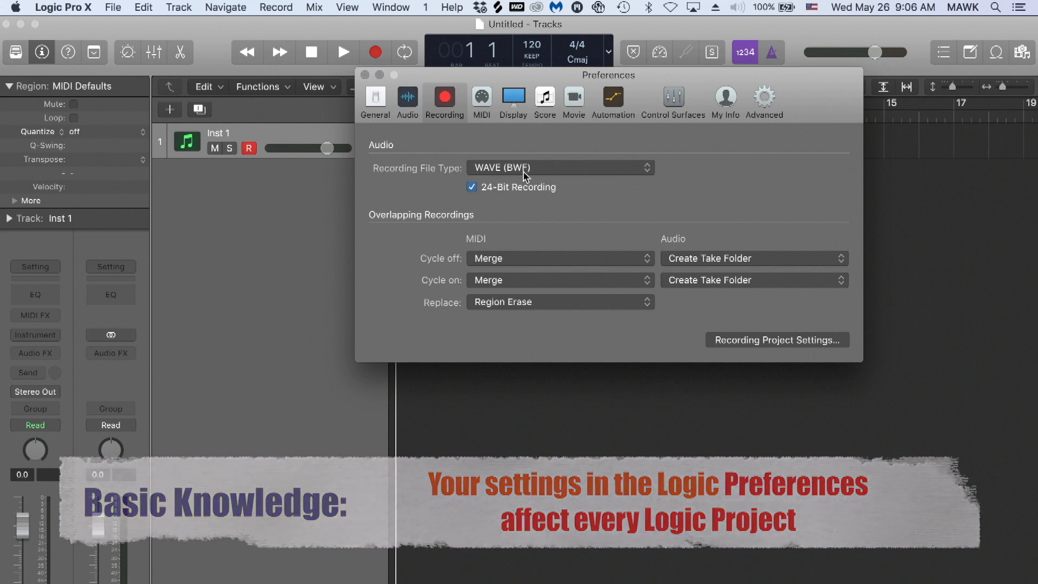
click(365, 75)
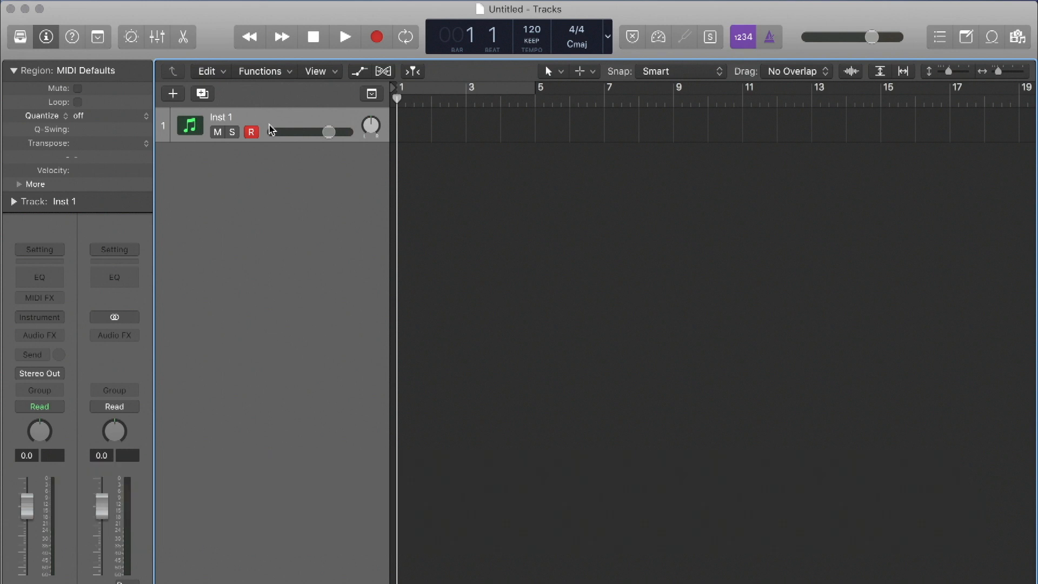
Load the Yamaha Grand Piano patch from the Library's Piano category onto the instrument track.
click(20, 36)
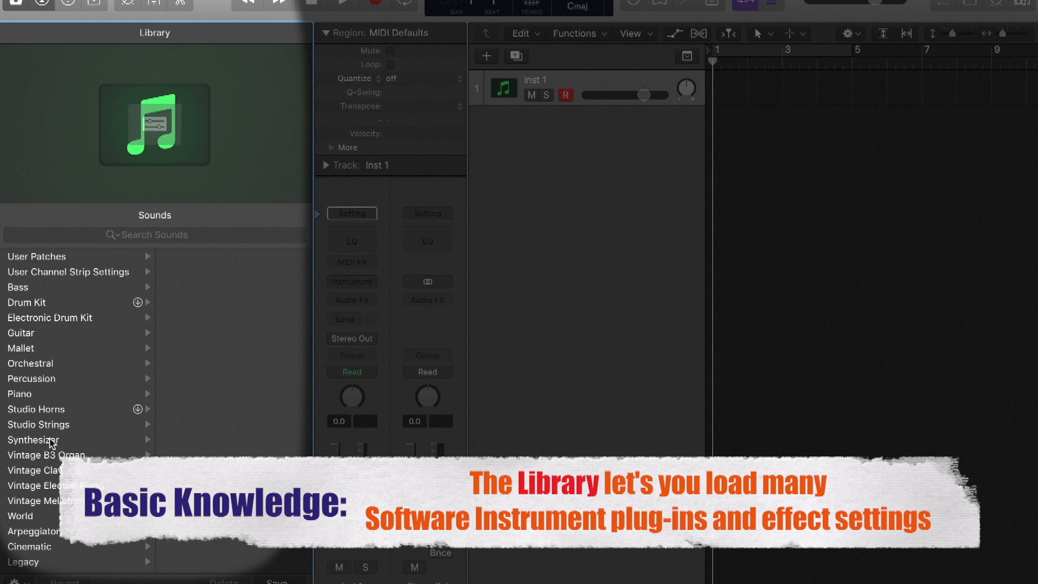
scroll(72, 378, down, 1)
scroll(73, 380, up, 1)
click(73, 393)
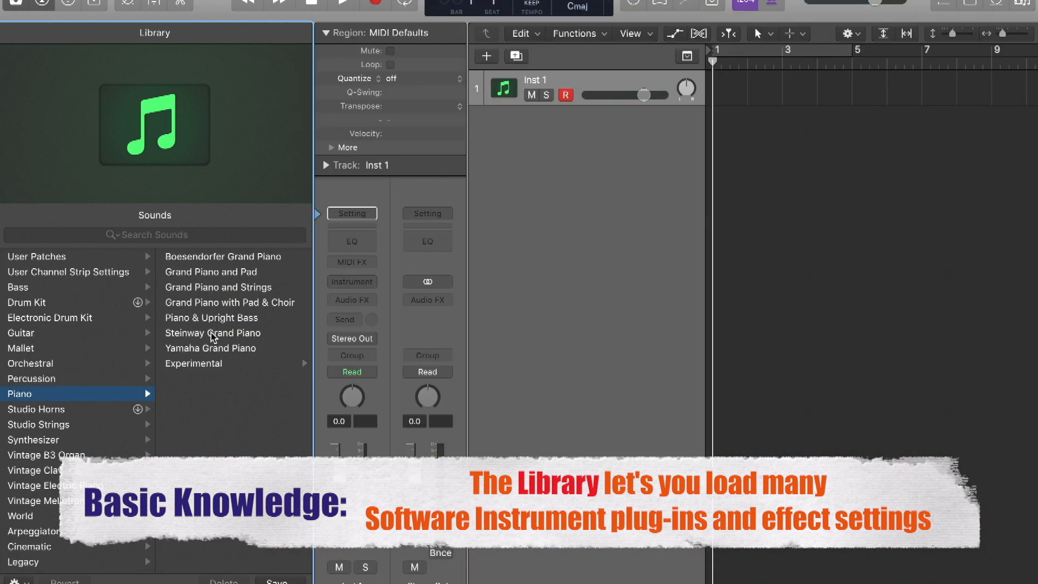
click(212, 349)
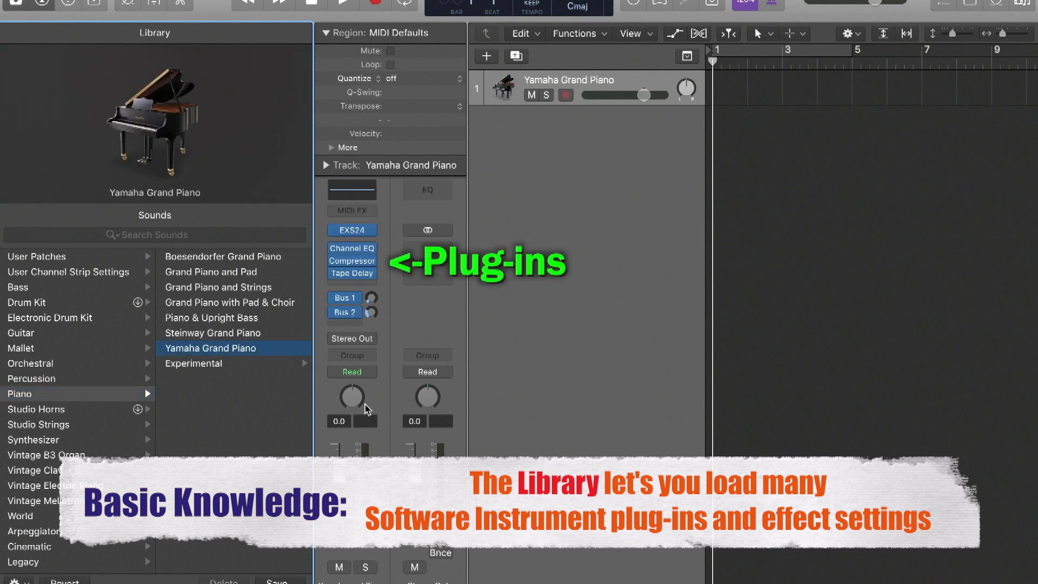
mouse_move(367, 233)
mouse_move(355, 250)
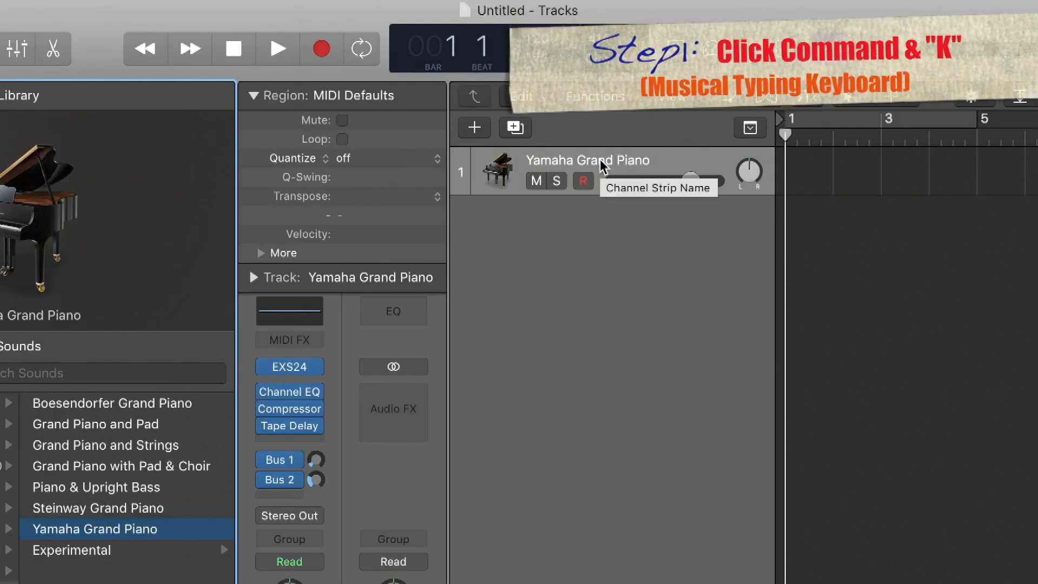
Show the Musical Typing keyboard and play a few test notes on the Yamaha Grand Piano track.
key(super+k)
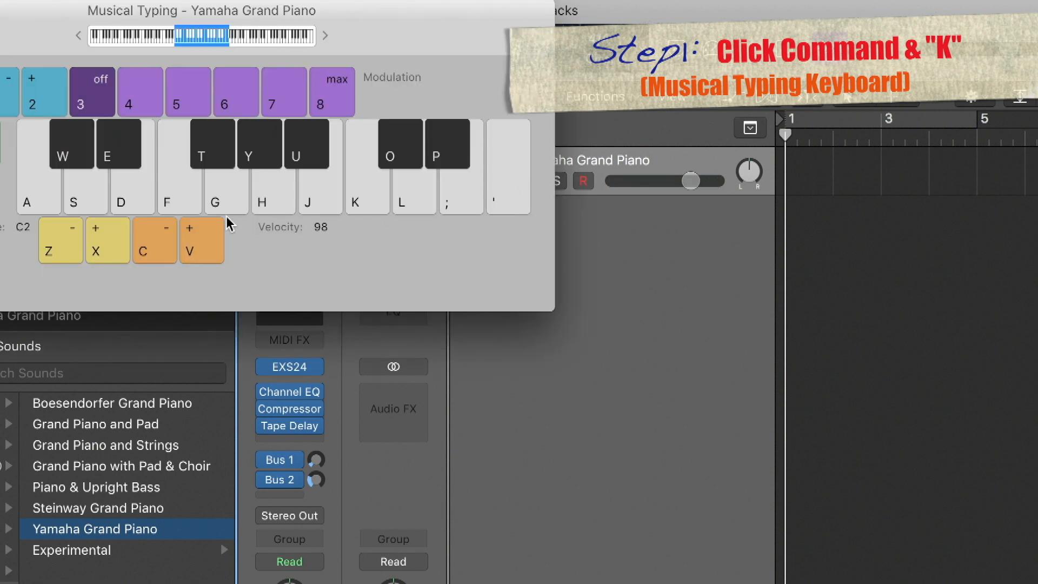
key(a)
key(f)
key(g)
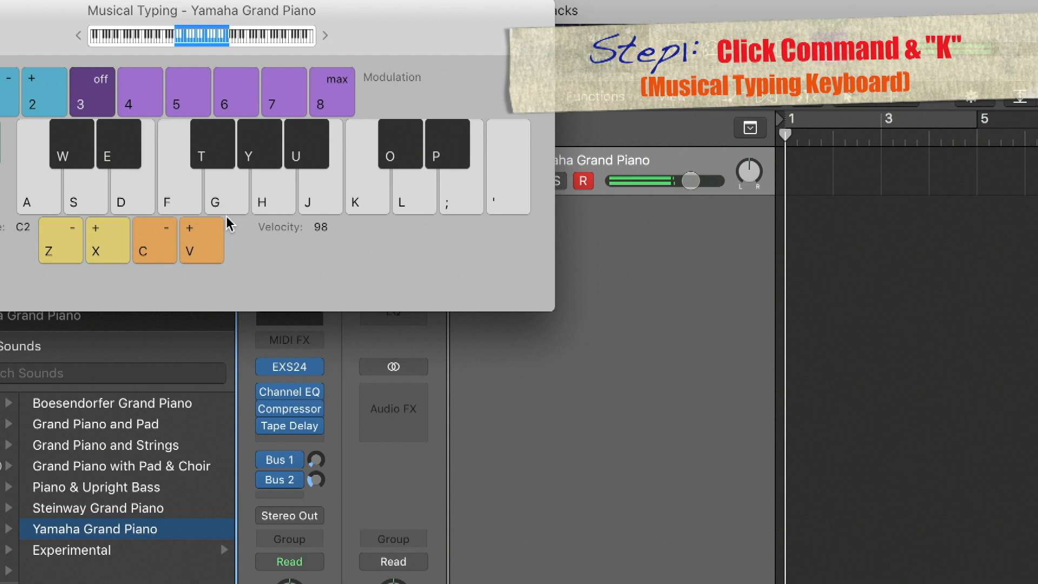
key(f)
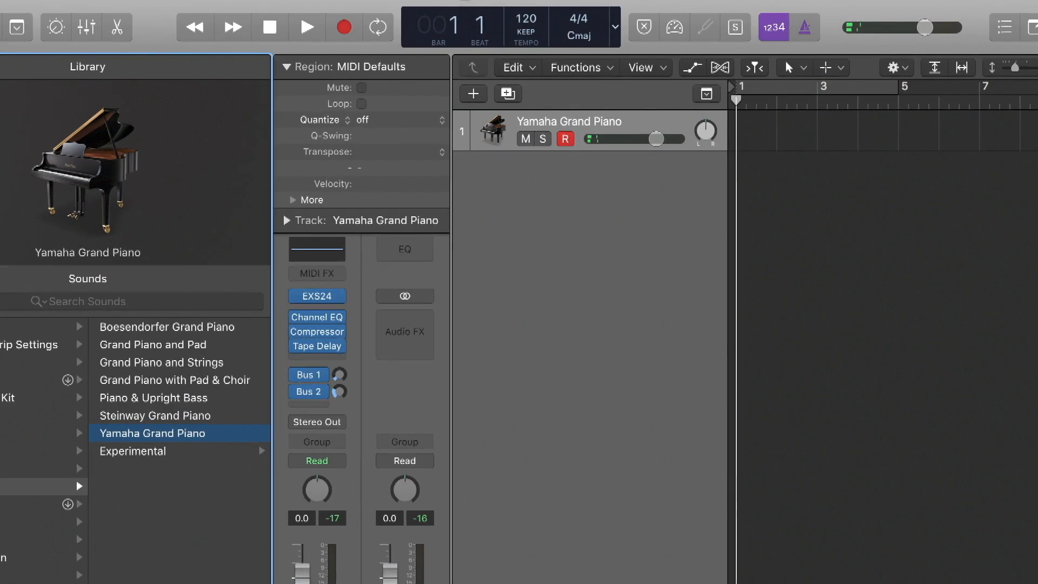
Toggle record enable off and back on for the piano track and record a short MIDI region from bar 1.
click(563, 141)
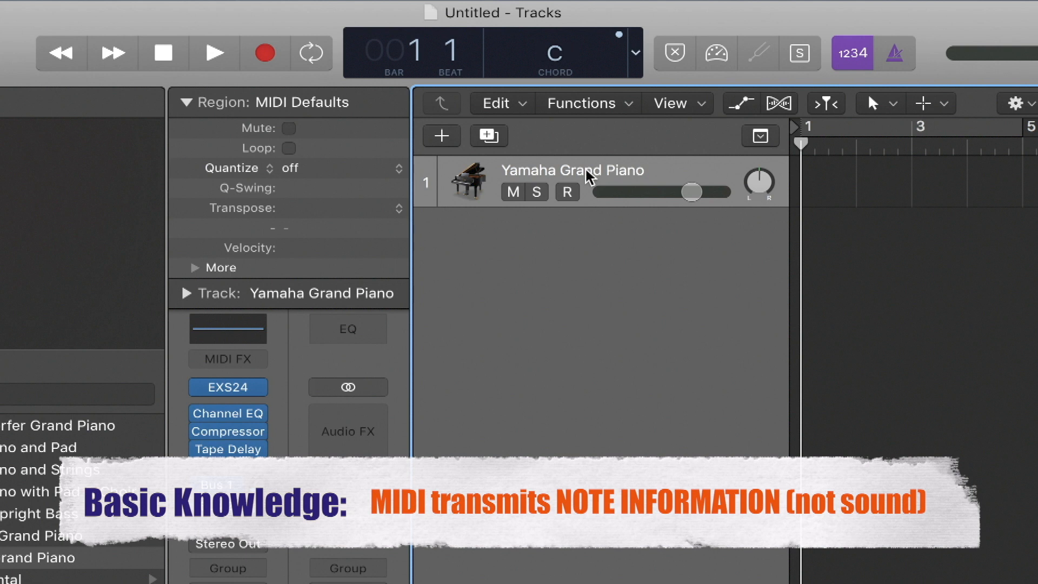
click(567, 192)
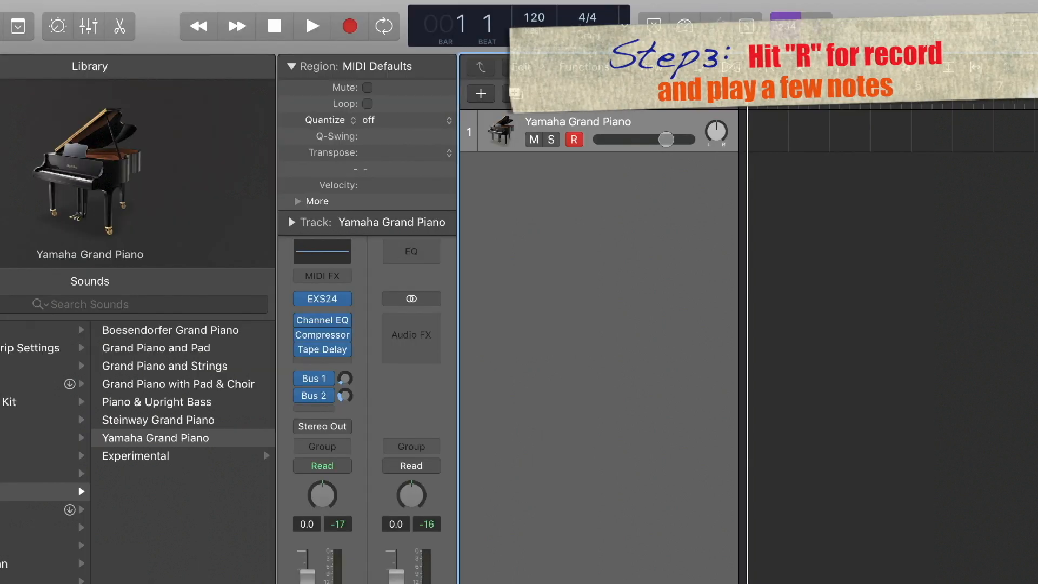
key(r)
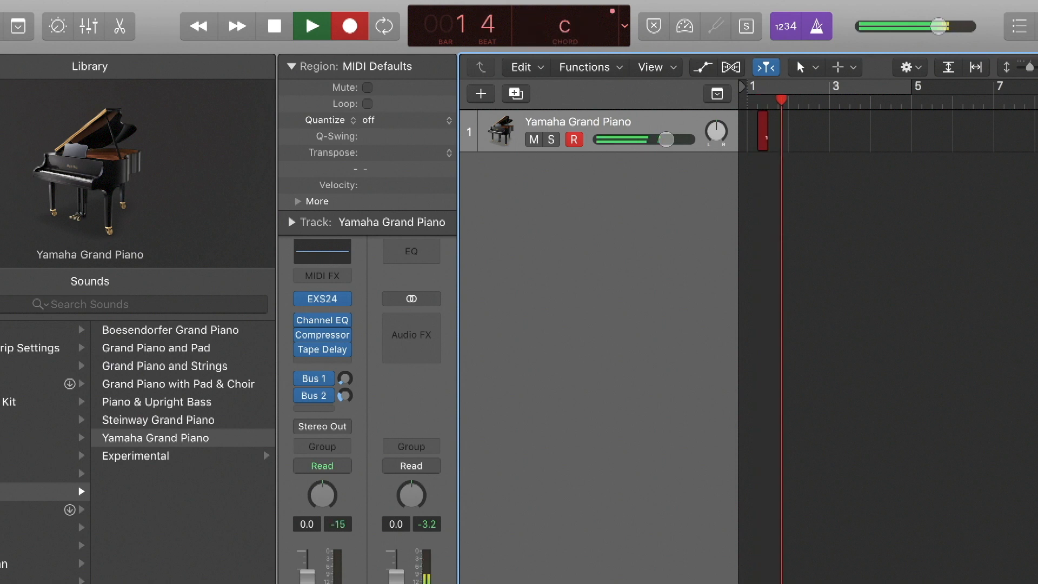
key(space)
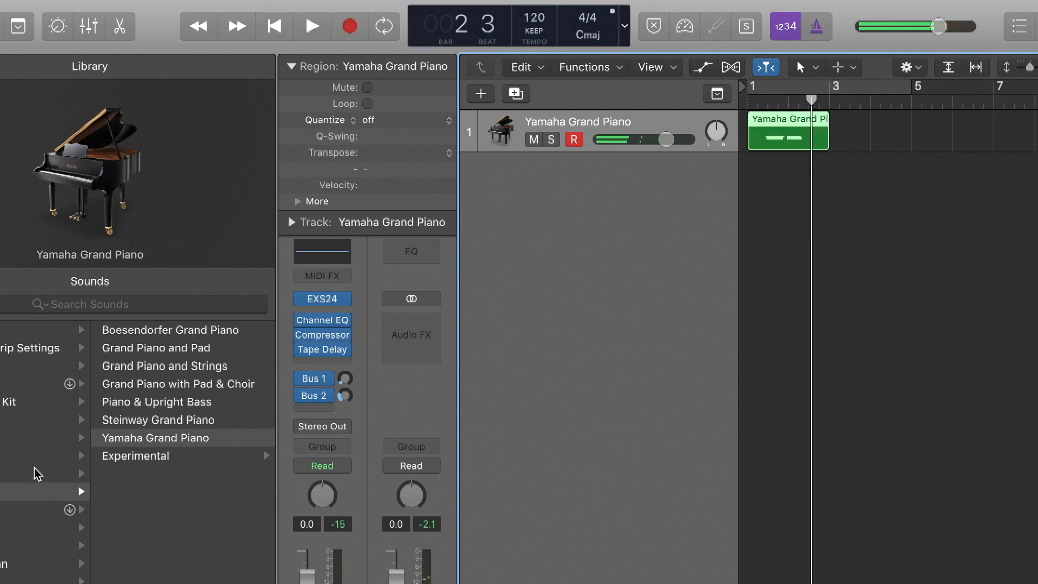
Open the recorded MIDI region in the Piano Roll and replace the track's patch with Harp from the Orchestral sounds.
double_click(781, 139)
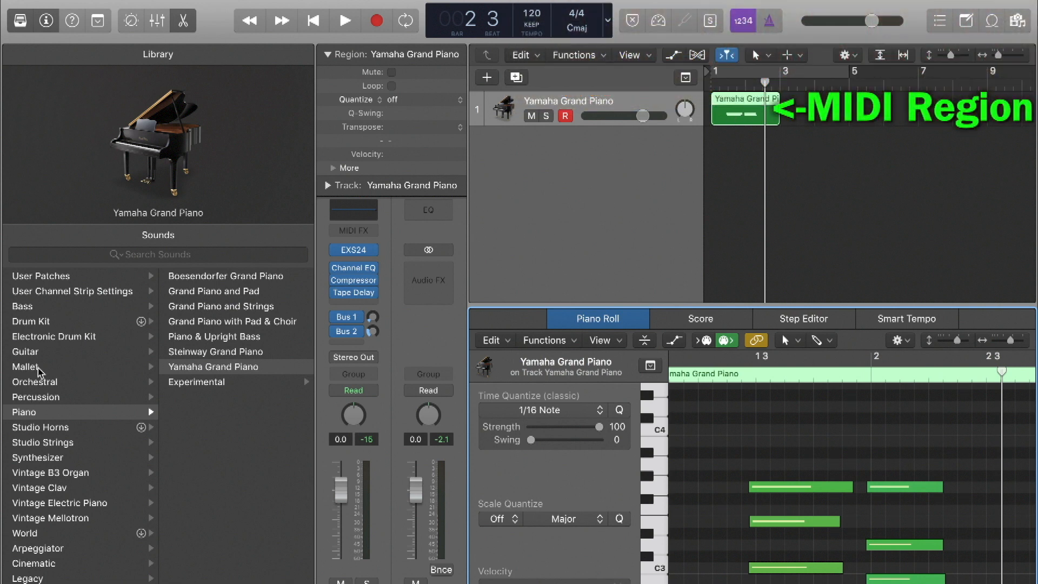
key(Return)
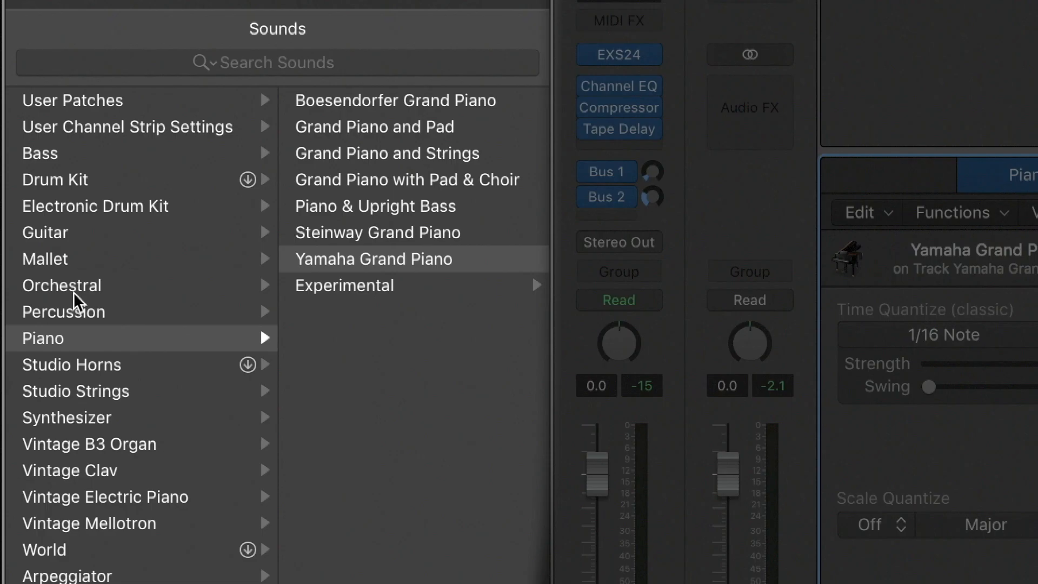
click(38, 382)
click(198, 306)
click(328, 101)
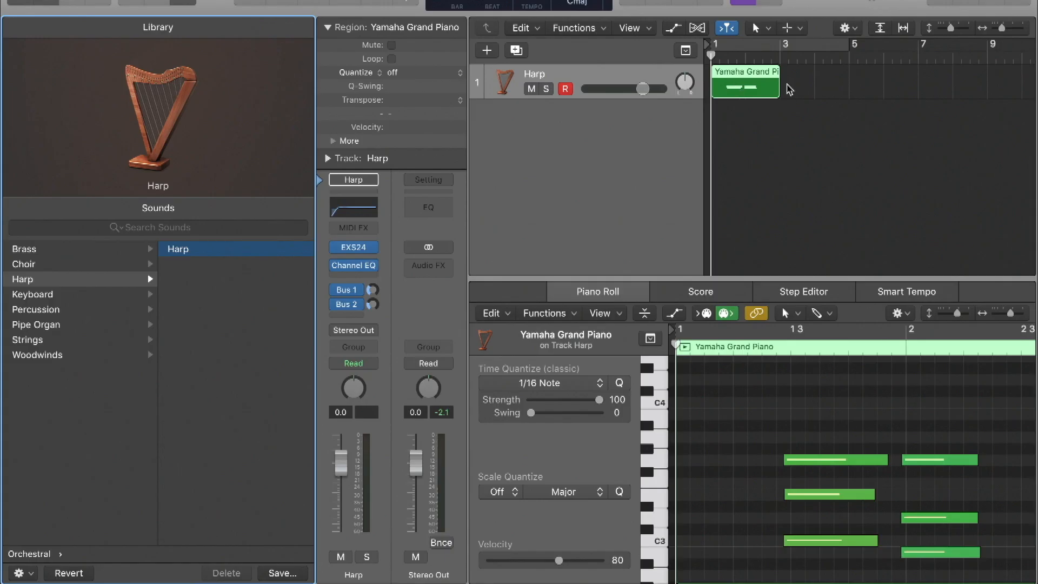
Play the region back from the start and shift the start of its first upper note slightly in the Piano Roll.
key(space)
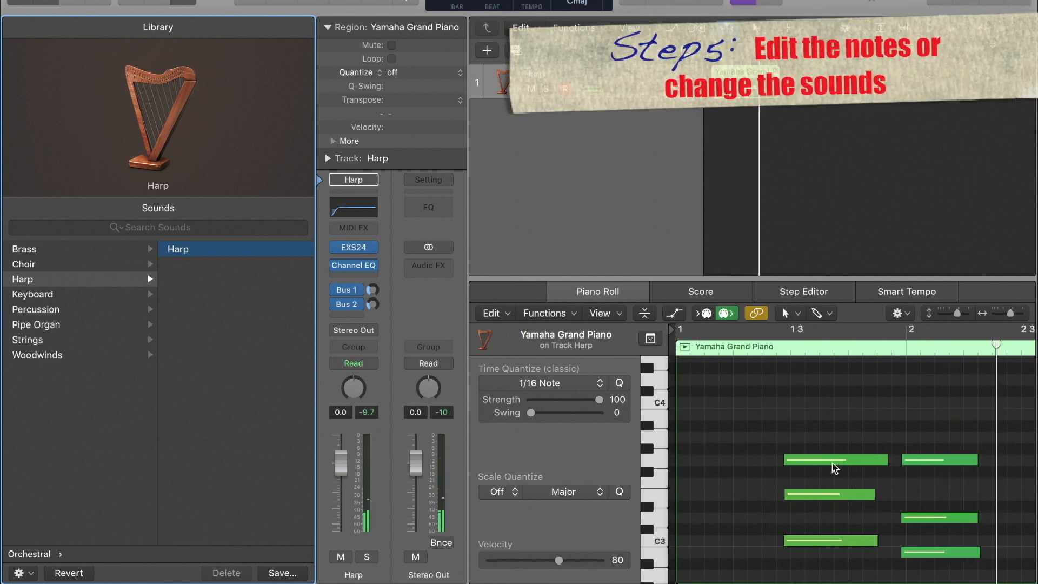
drag(783, 458, 791, 457)
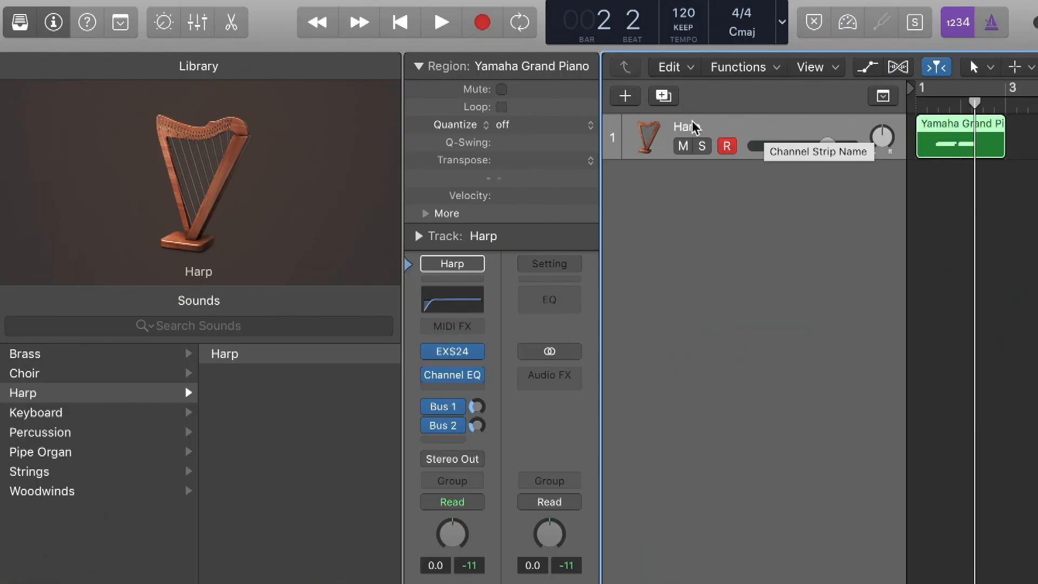
click(625, 97)
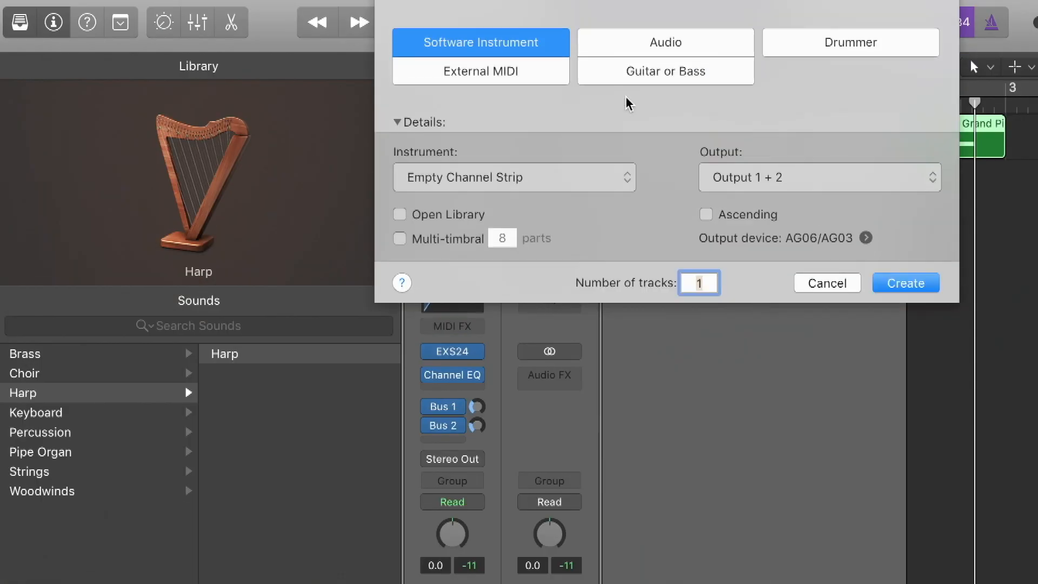
click(498, 70)
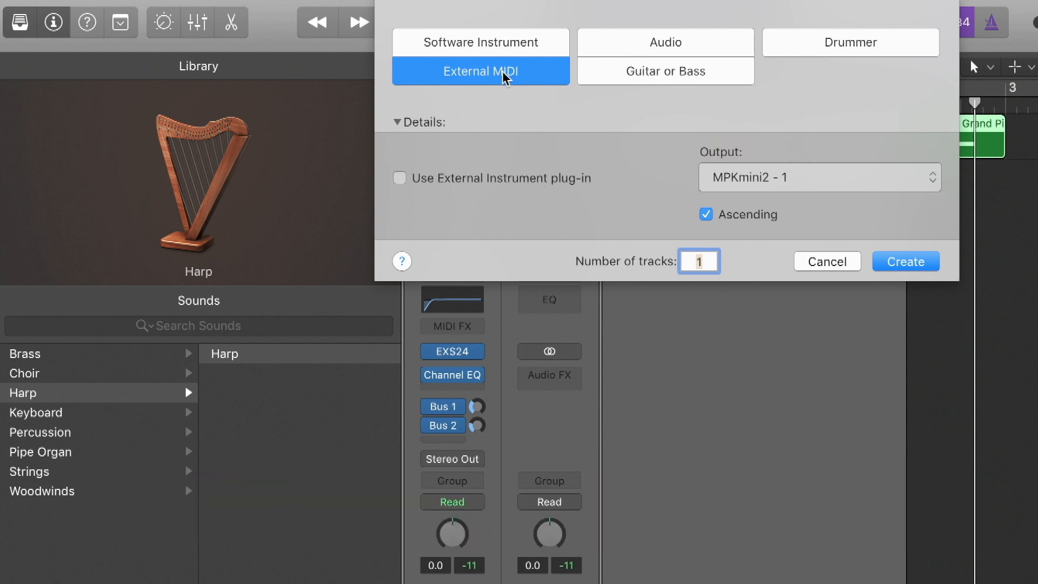
click(483, 43)
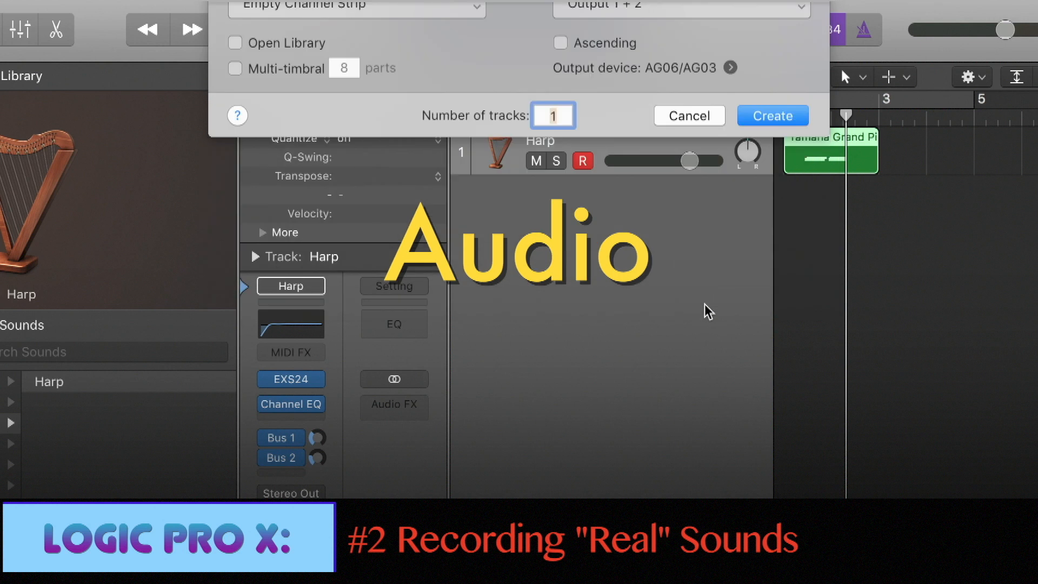
key(Escape)
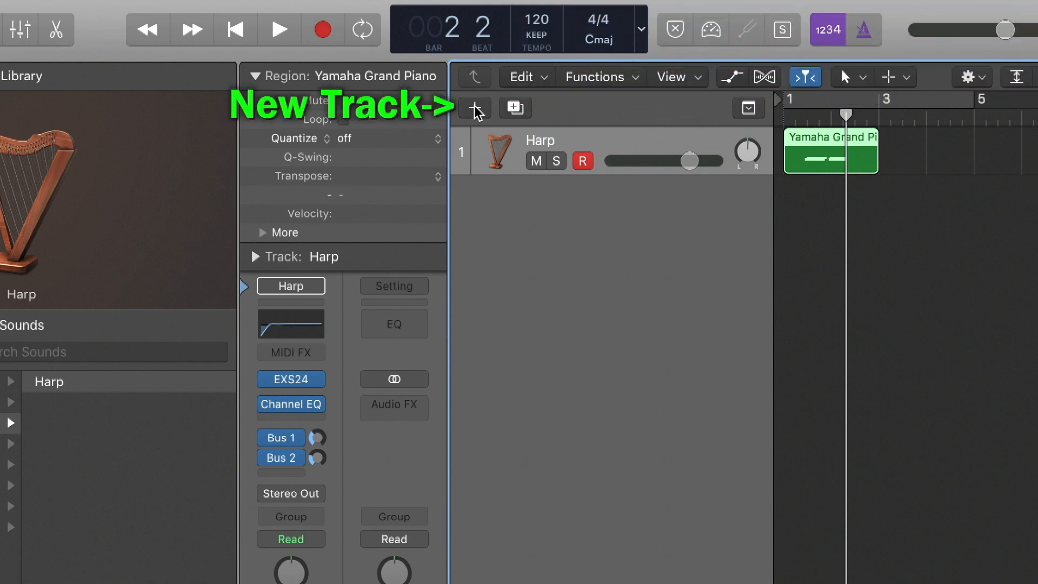
Create one new audio track with no input and Output 1 + 2.
click(475, 109)
click(528, 50)
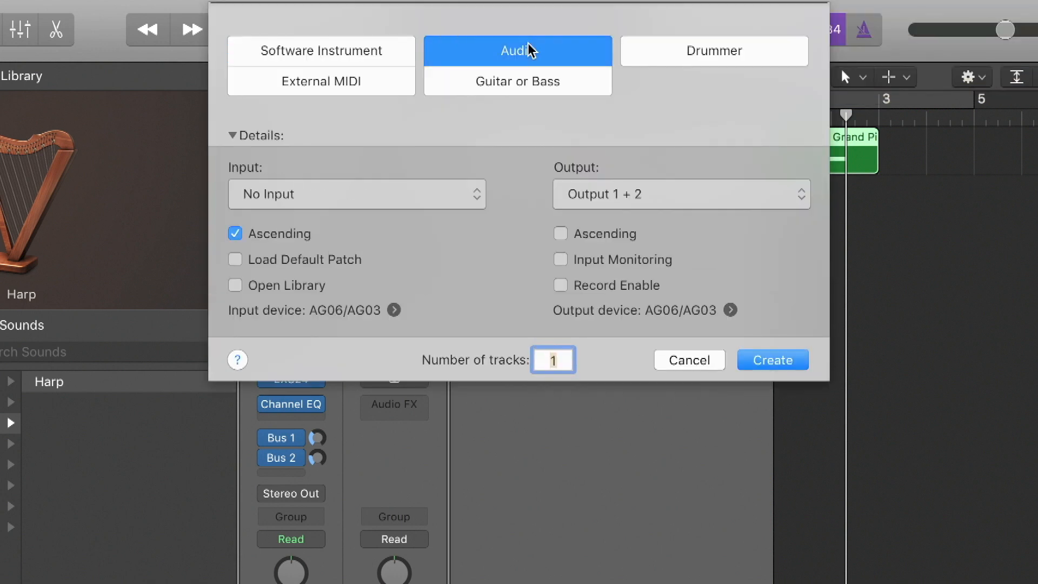
click(793, 360)
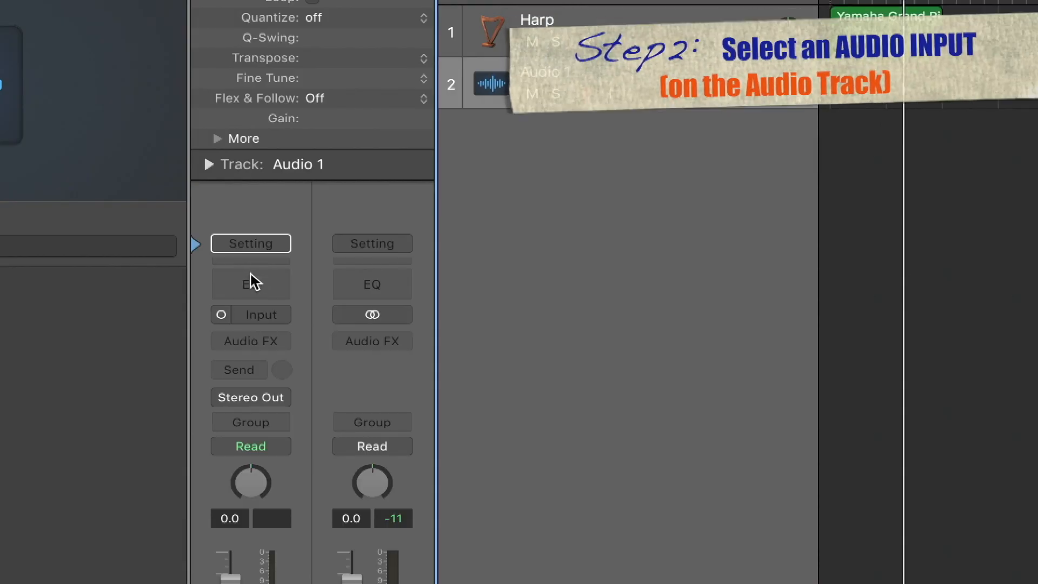
Assign Input 1 to the Audio 1 track and turn on its input monitoring.
click(257, 319)
mouse_move(276, 343)
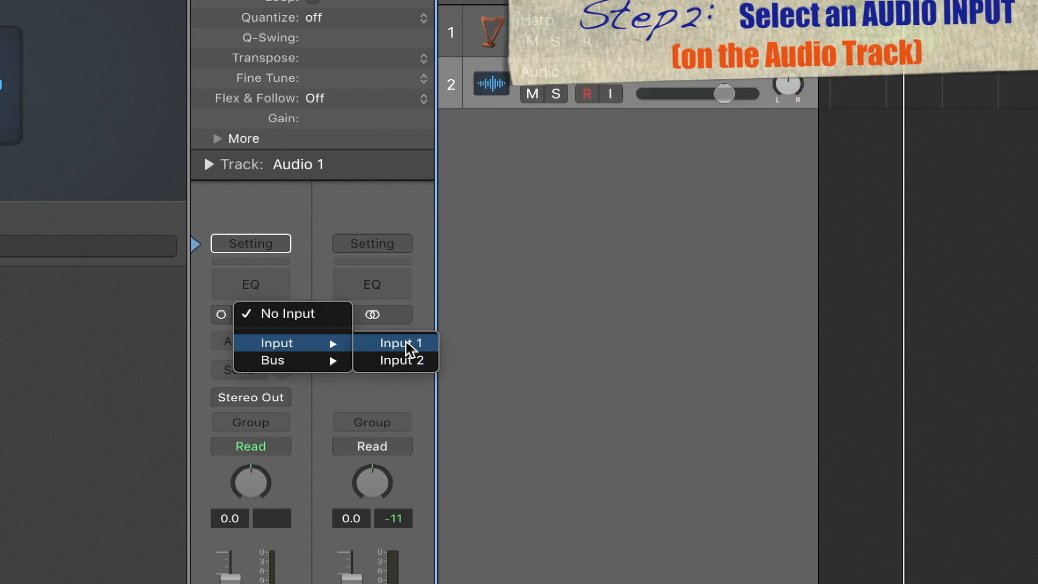
click(407, 346)
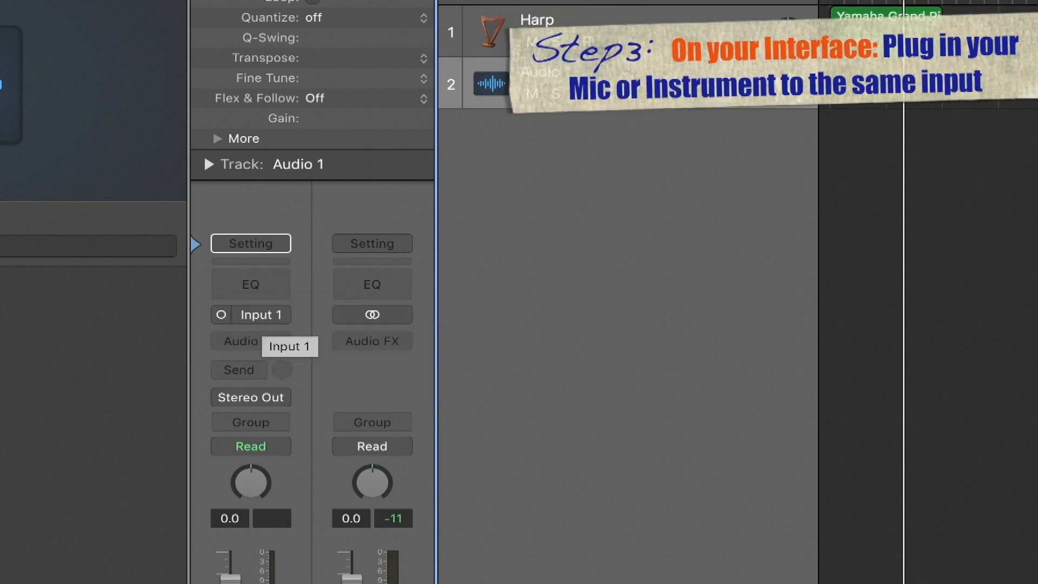
click(260, 522)
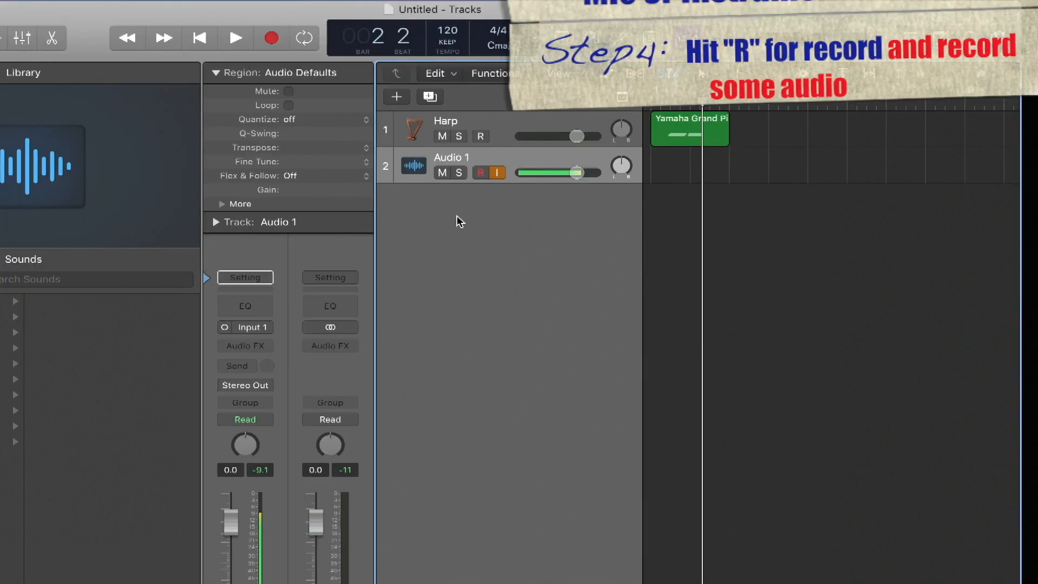
Record a short audio take on the Audio 1 track and open the MIDI and audio regions in their editors for comparison.
key(r)
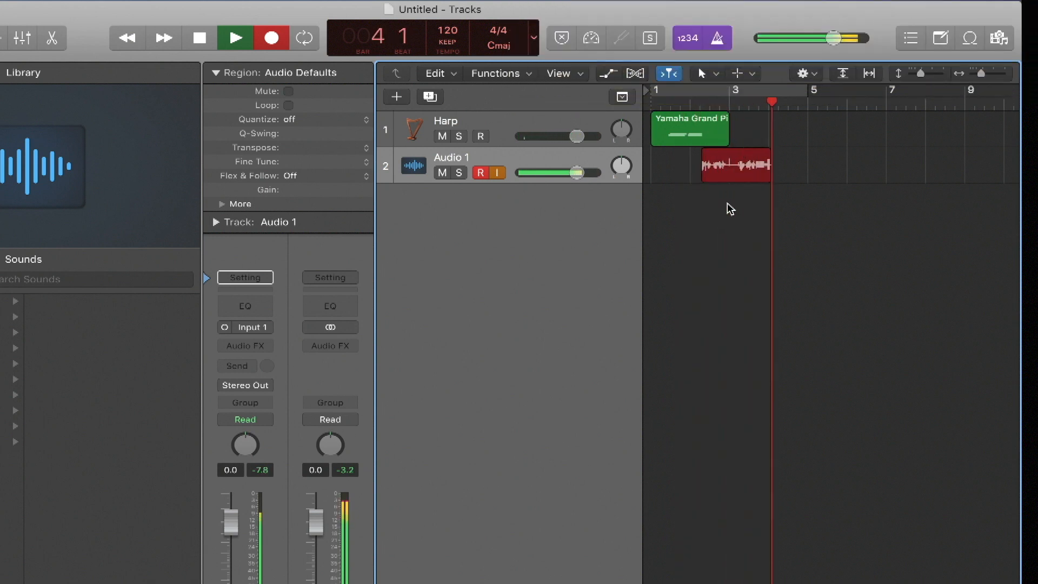
key(space)
double_click(680, 126)
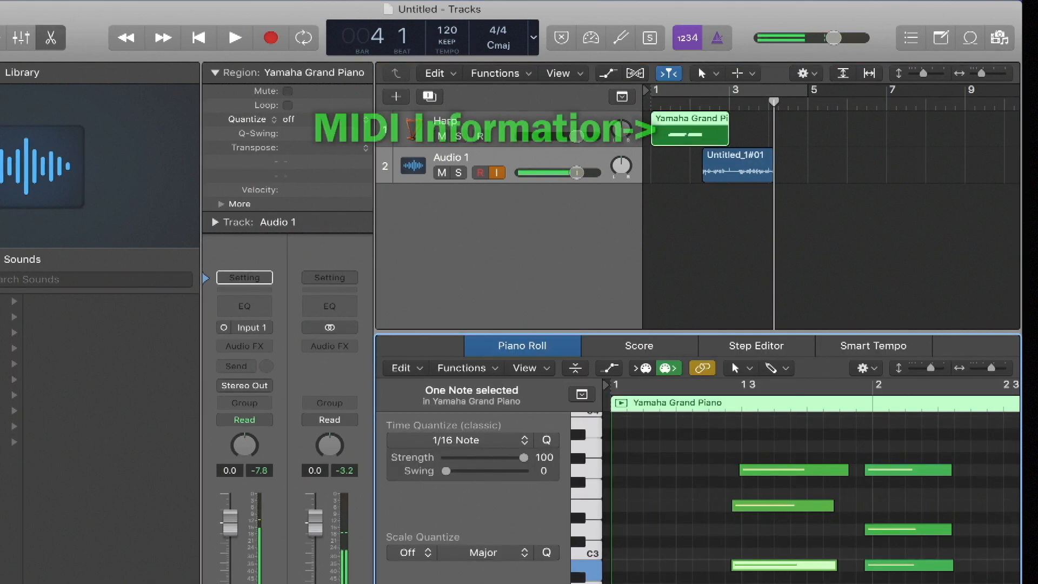
click(738, 164)
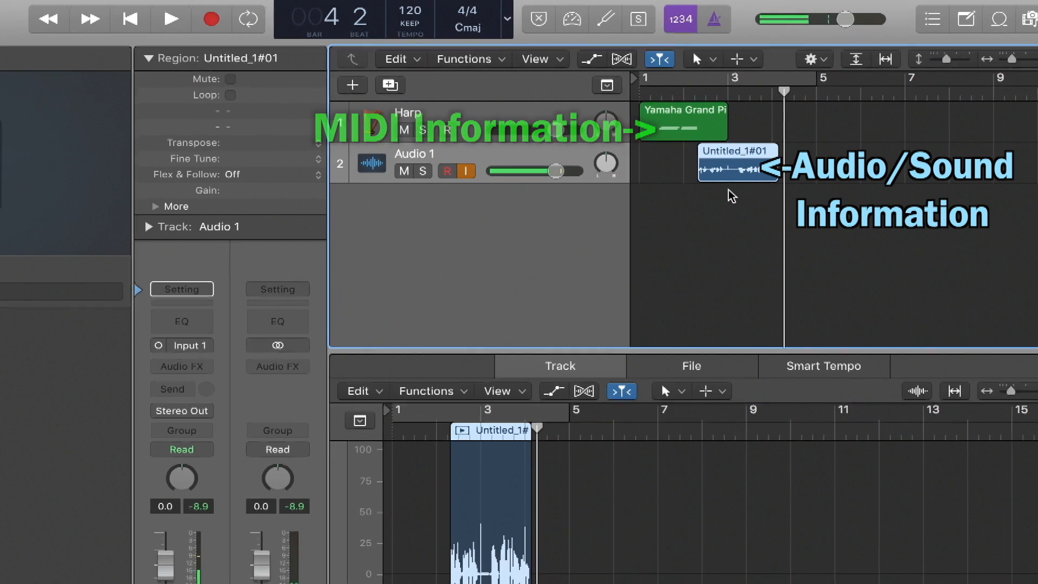
Delete both the Yamaha Grand Piano and Untitled_1#01 regions, including the recorded audio file from disk.
drag(847, 206, 661, 134)
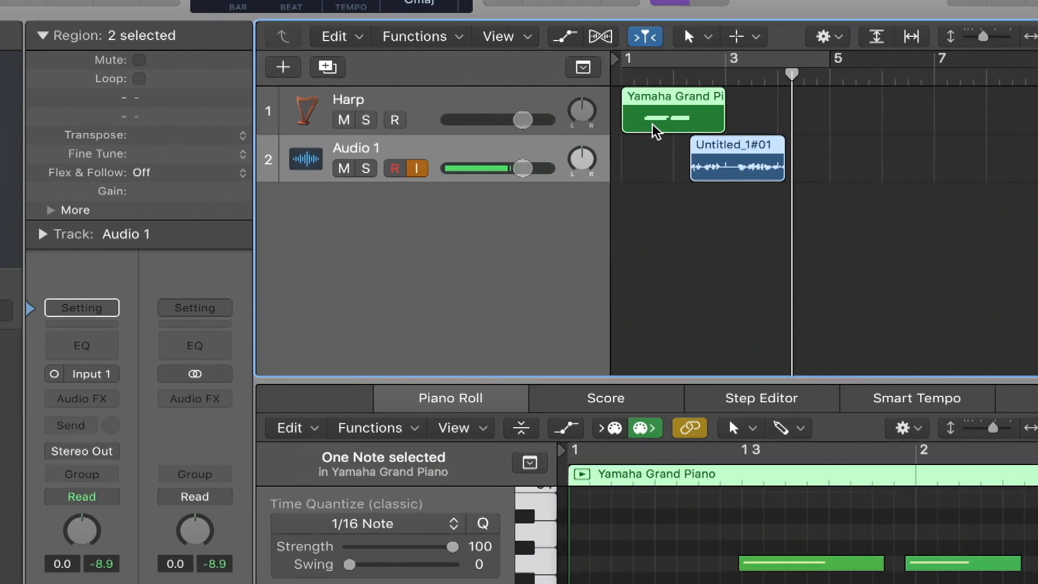
key(Delete)
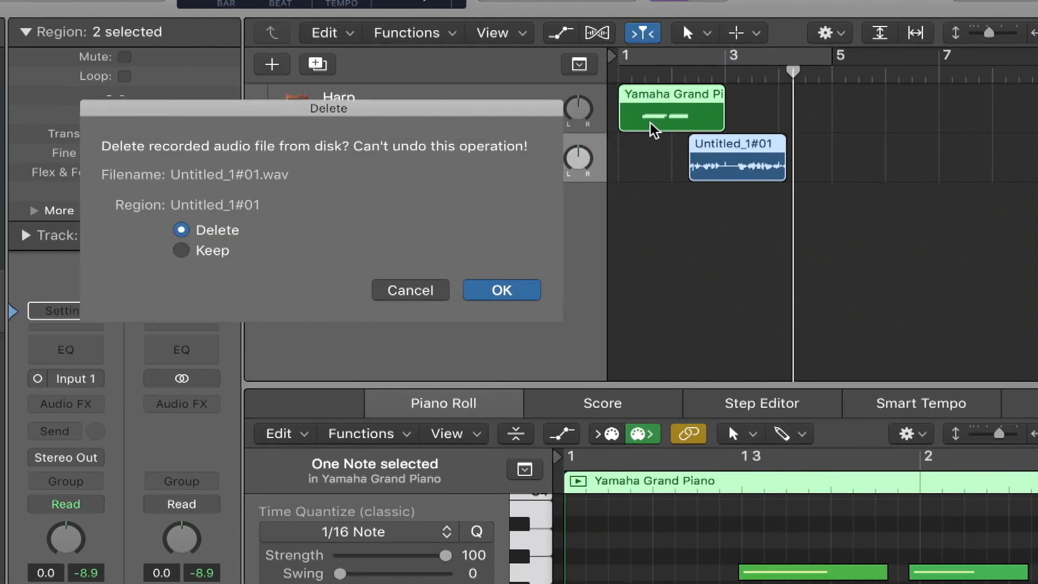
key(Return)
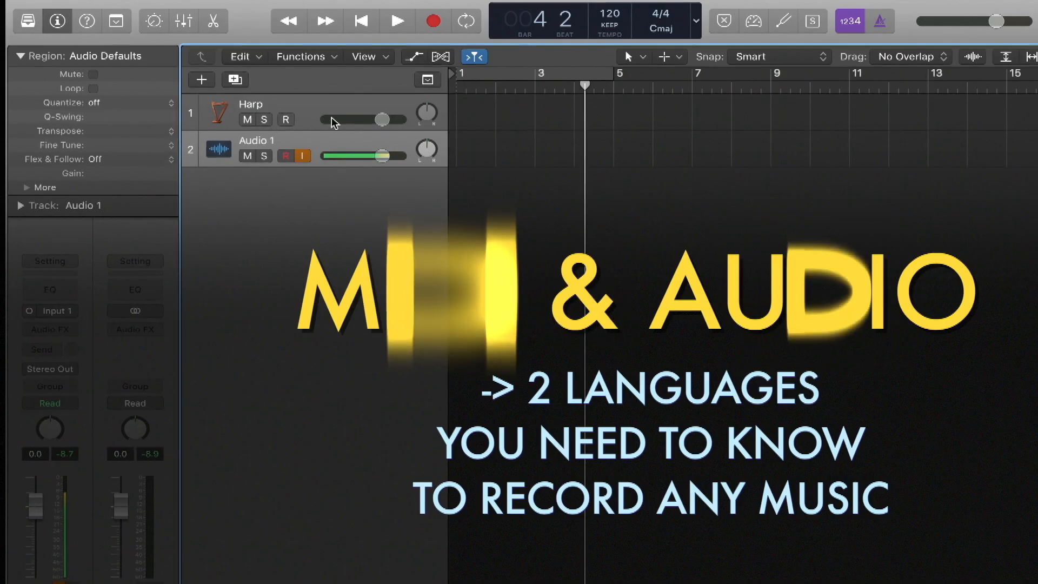
click(353, 89)
click(287, 152)
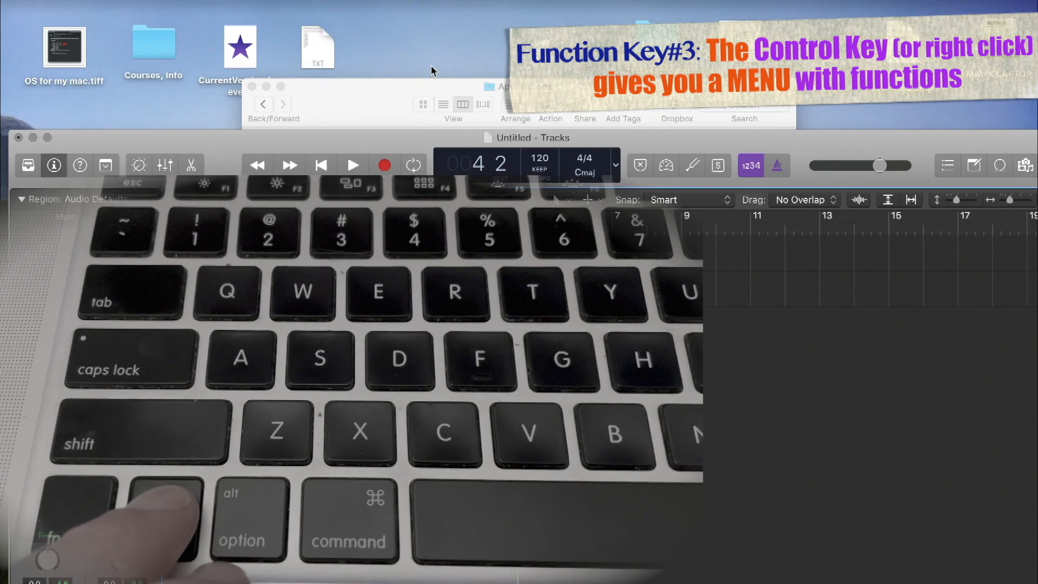
Examine the context commands offered for the desktop, the Audio 1 track header and the control bar without choosing any.
ctrl+click(432, 53)
click(396, 41)
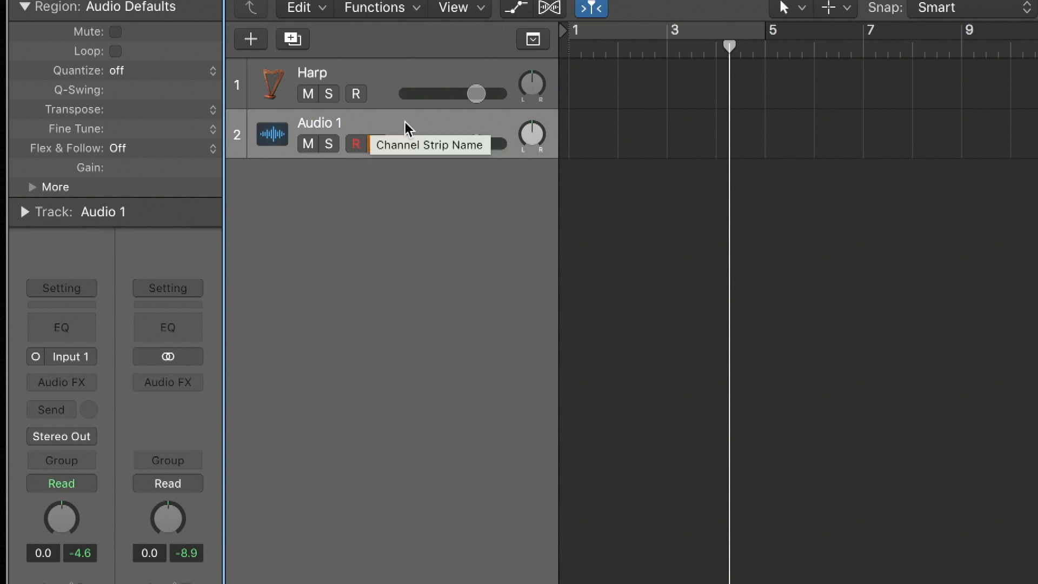
right_click(407, 128)
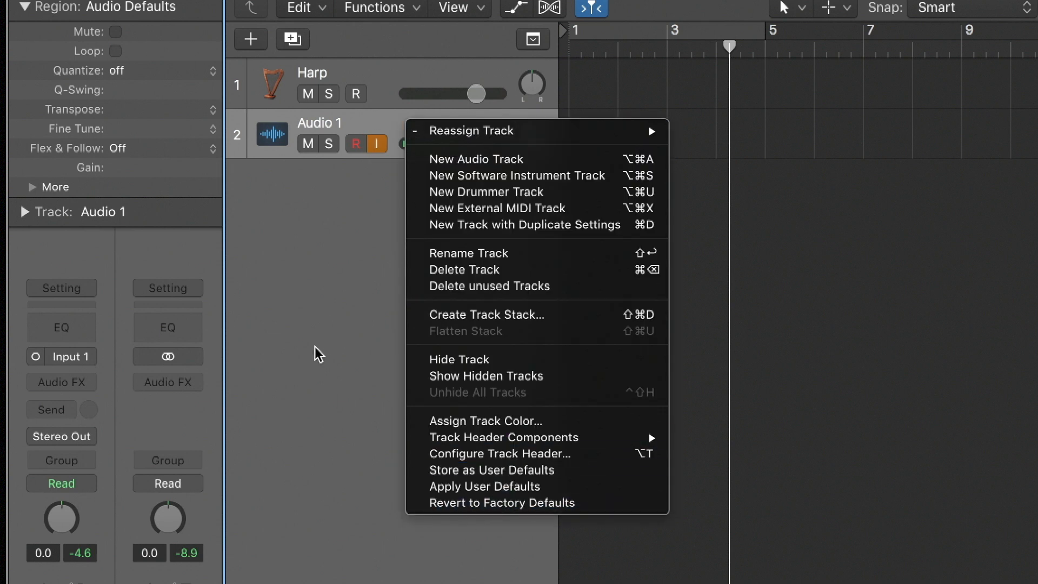
click(322, 260)
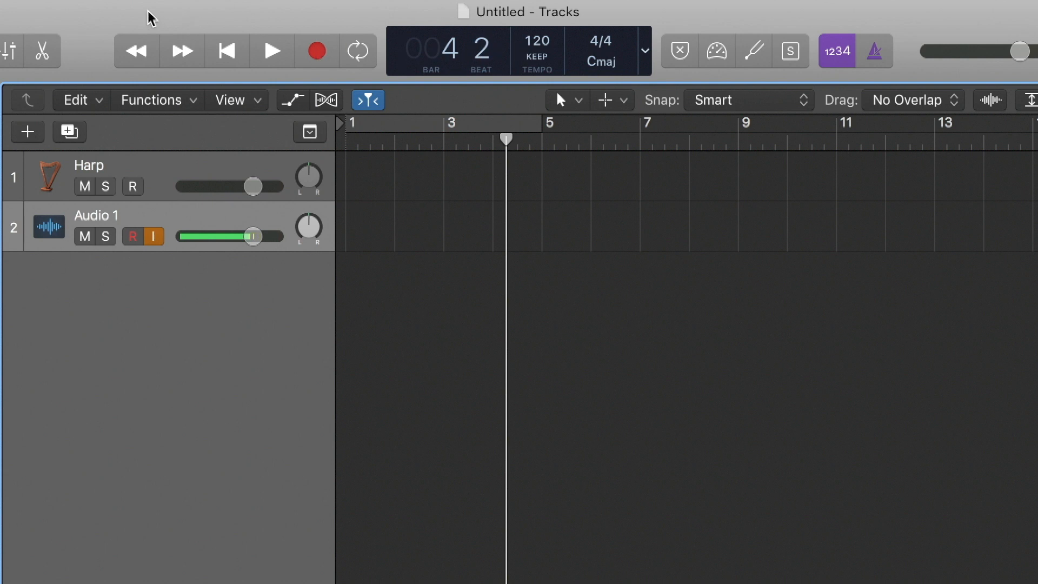
right_click(84, 34)
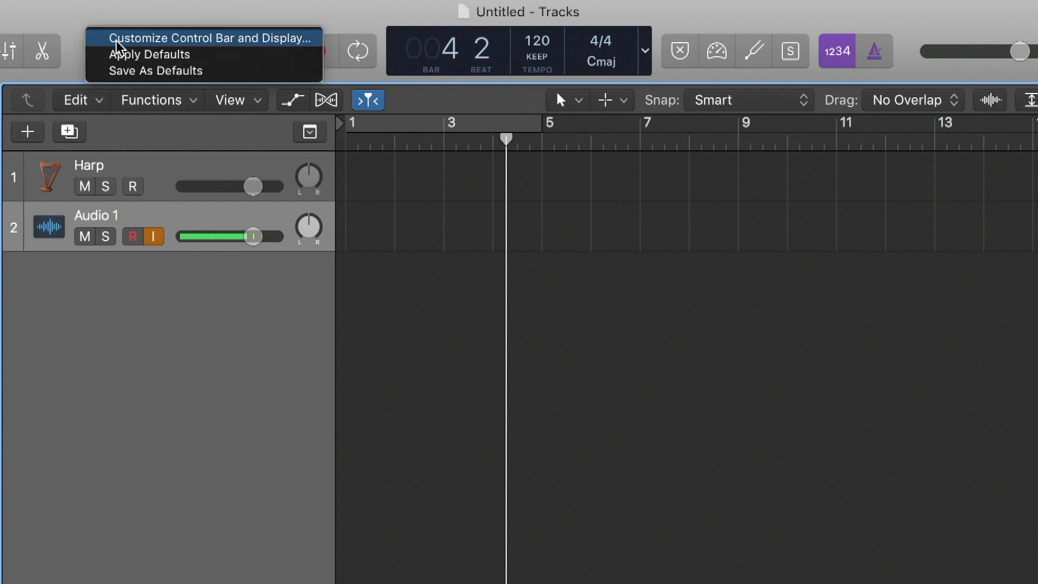
click(76, 23)
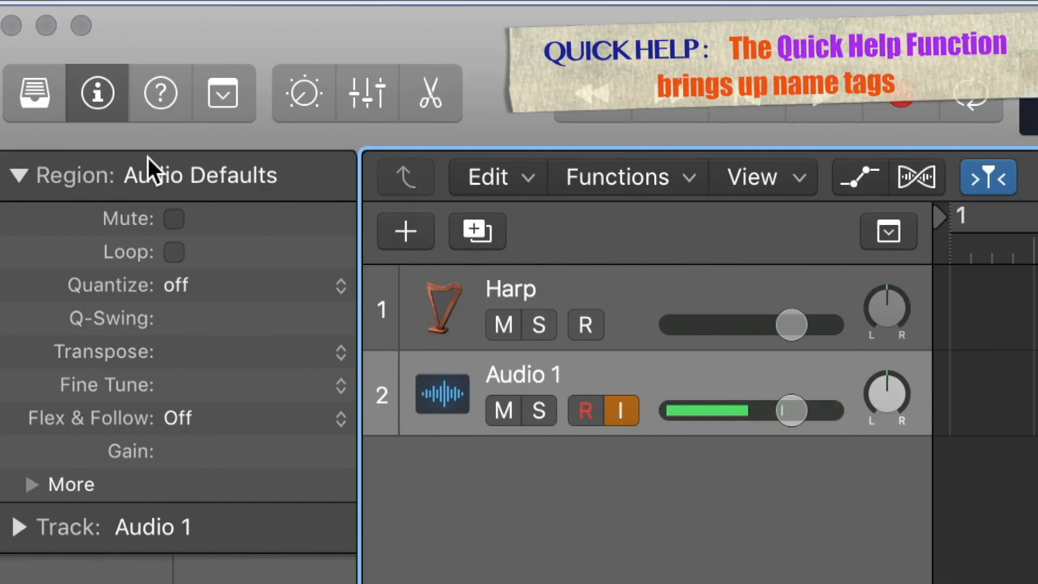
Turn on Quick Help to read the interface descriptions, and search the help for "track" to locate the New Audio Track command.
click(158, 91)
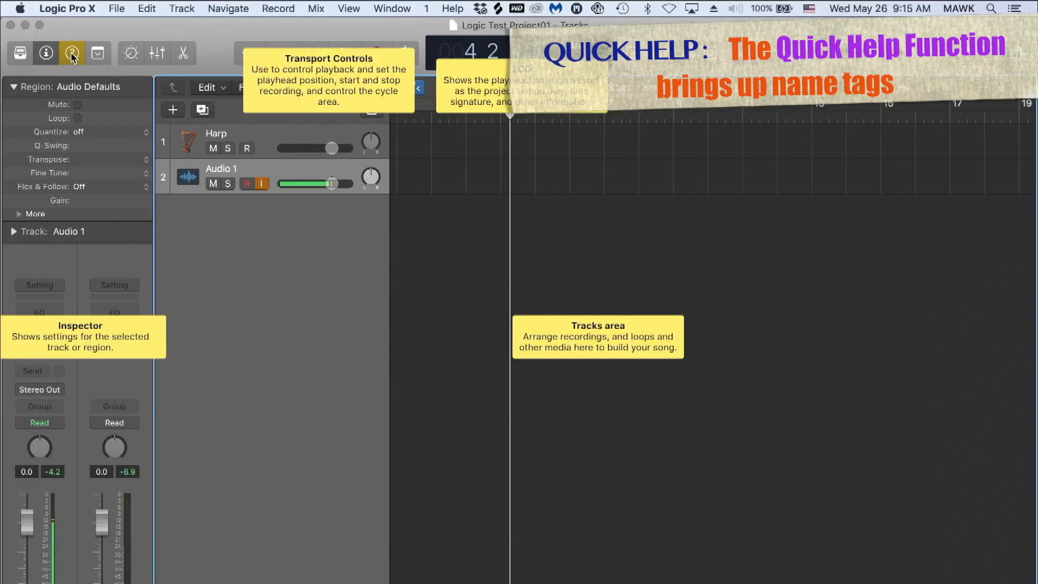
mouse_move(231, 169)
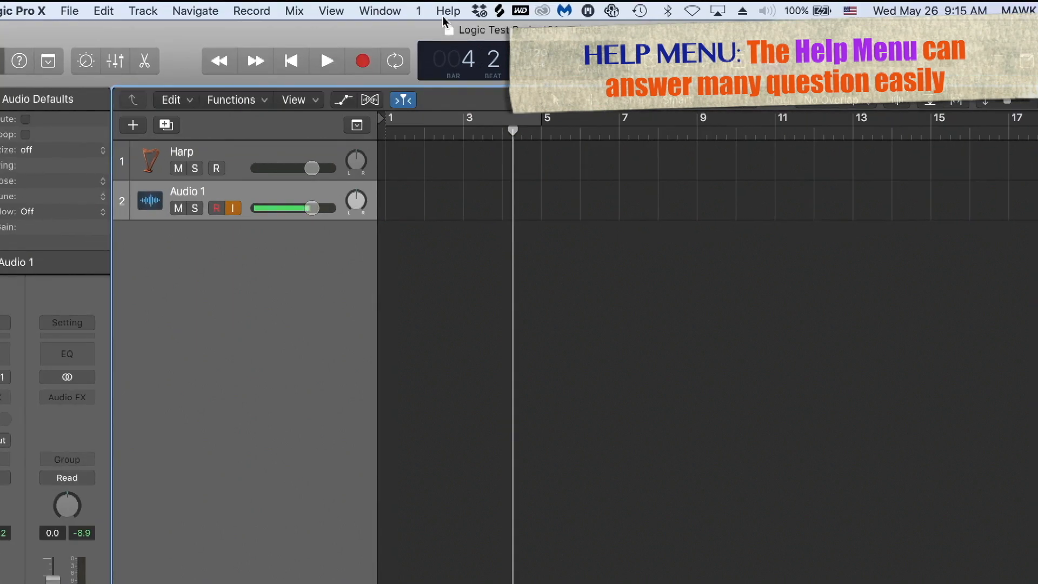
click(452, 11)
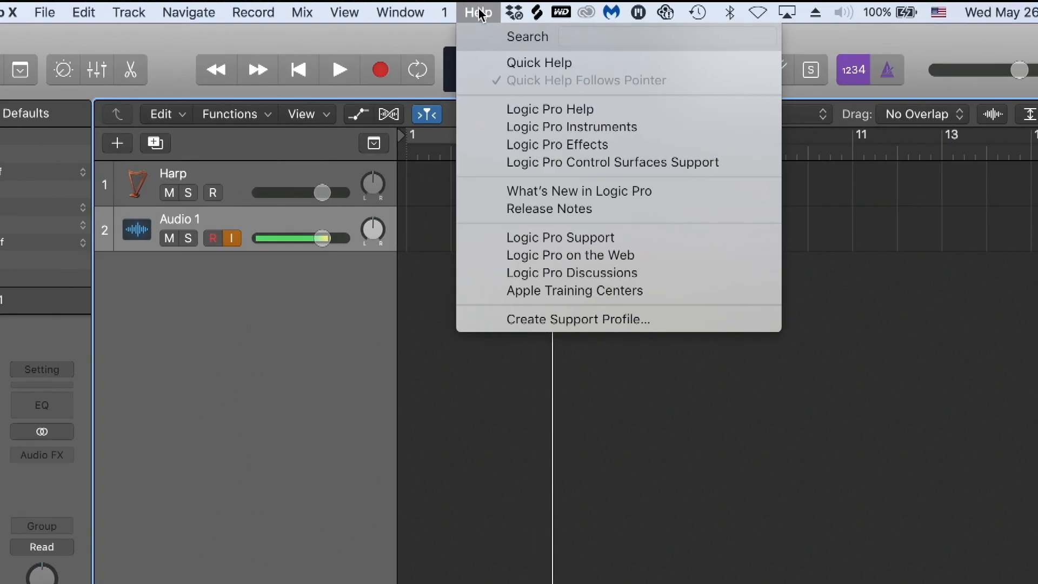
text(track)
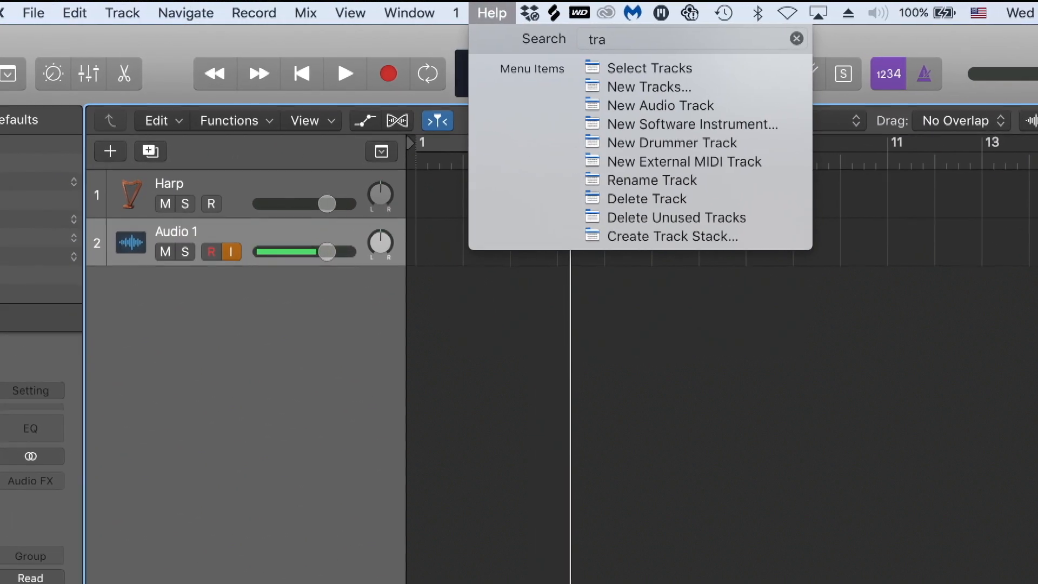
mouse_move(653, 109)
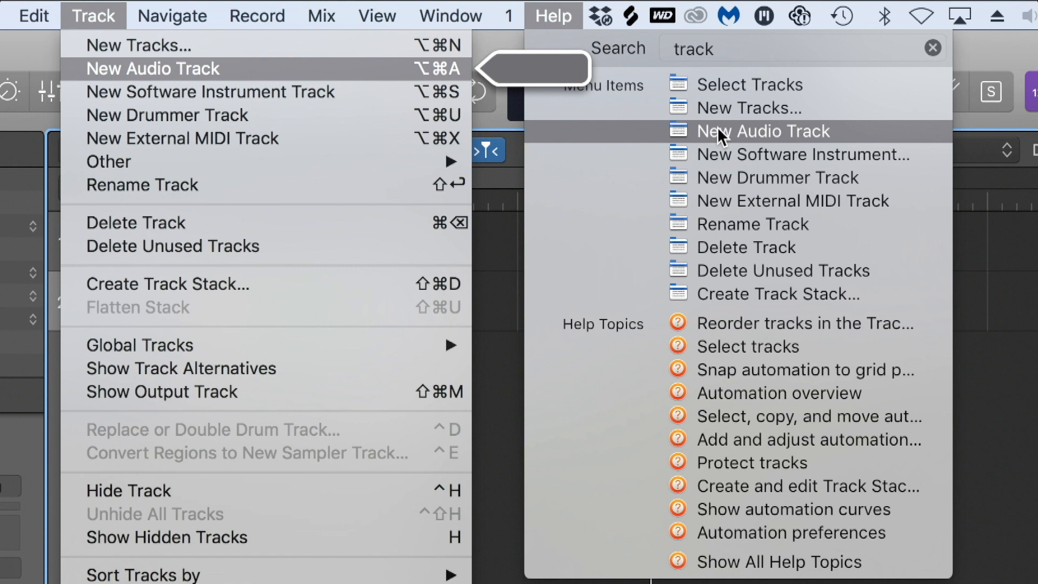
click(721, 135)
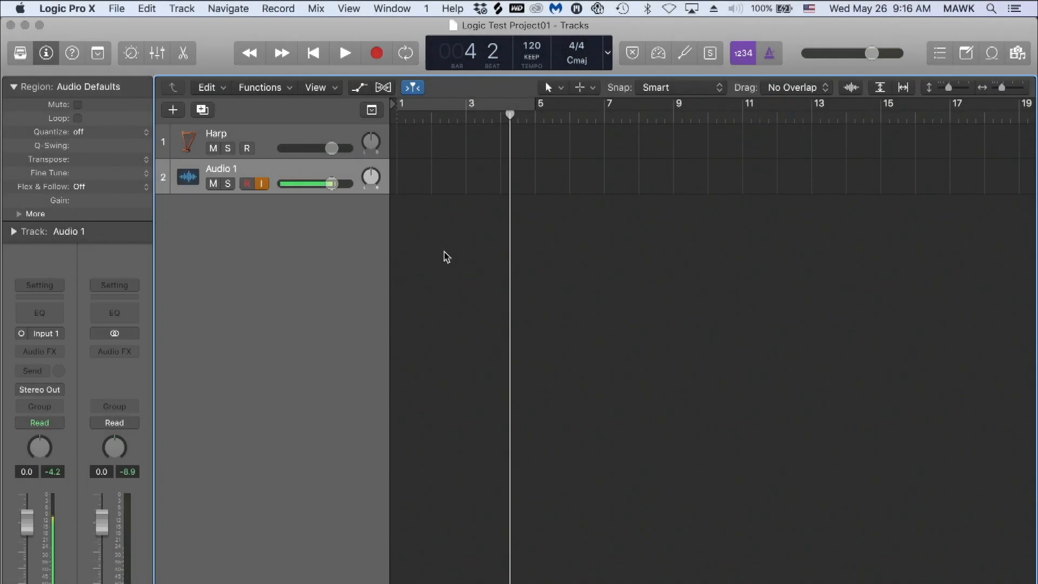
Show and hide the Library twice.
key(y)
key(y)
key(y)
key(y)
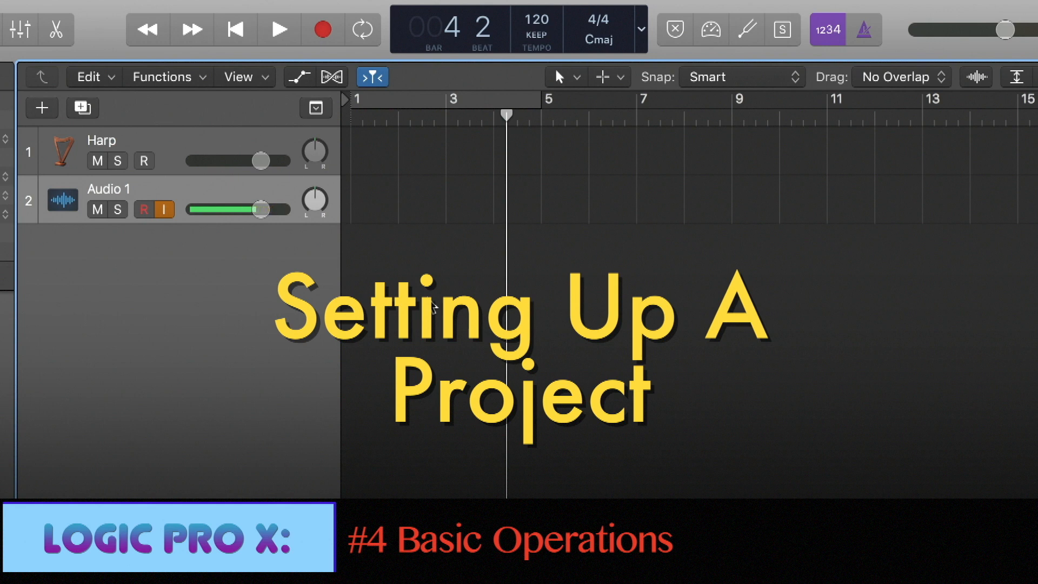
Save the project as "Logic Test Project01" in the Logic folder, organized as a Folder with audio files copied into it.
click(138, 12)
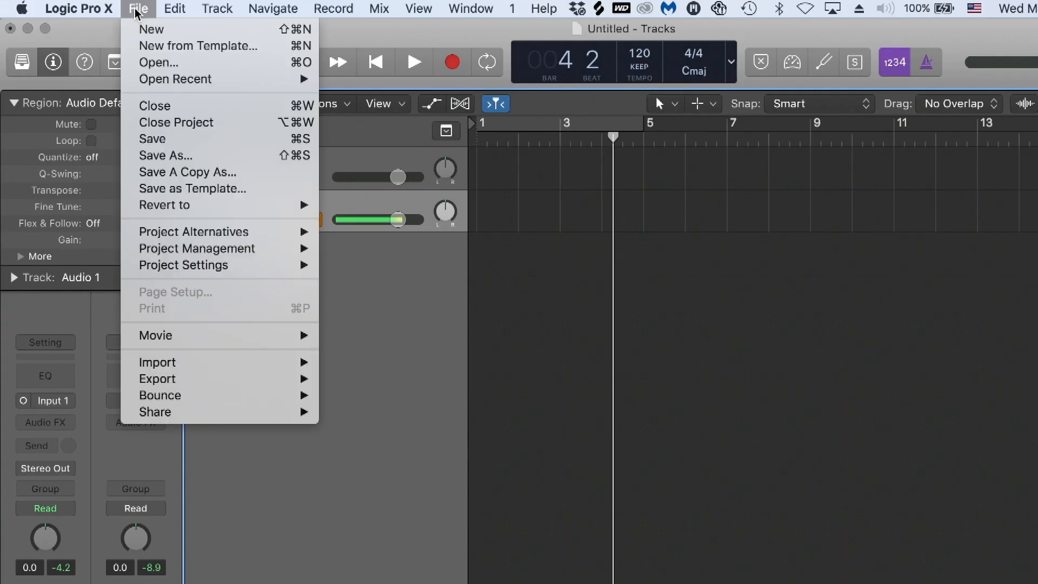
click(158, 160)
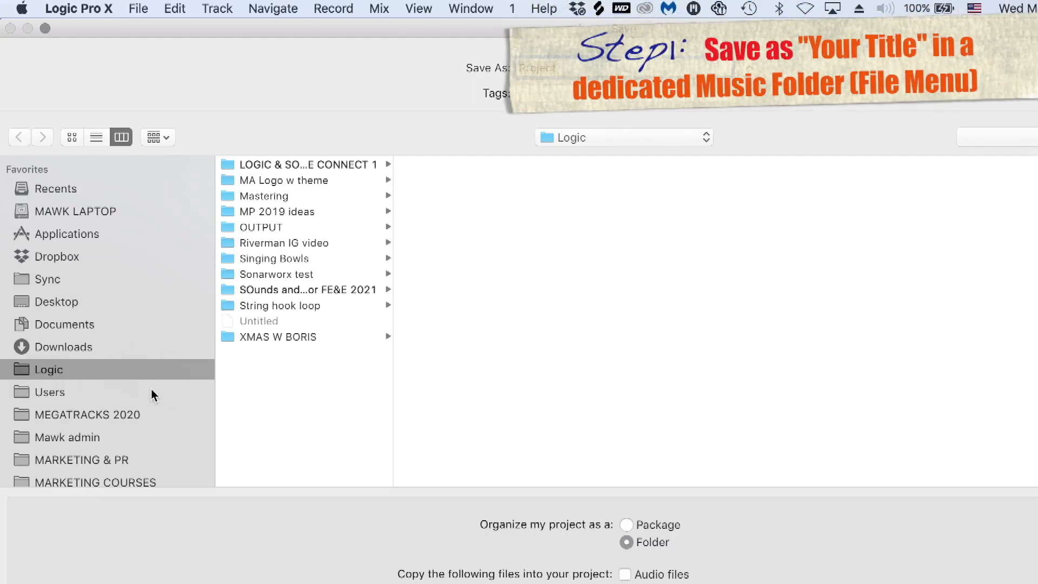
scroll(46, 371, down, 10)
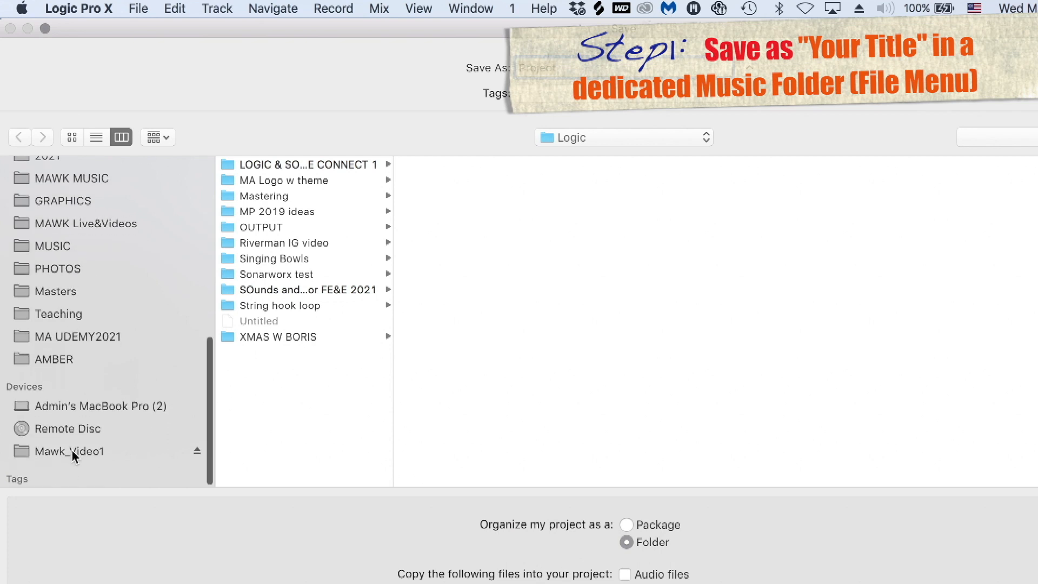
scroll(77, 287, up, 10)
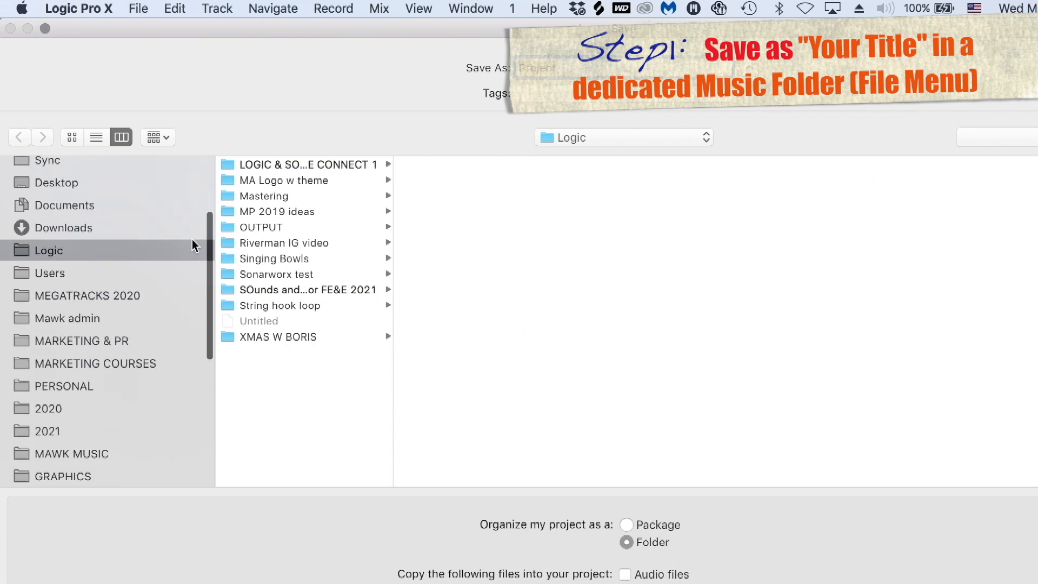
text(Logic Test)
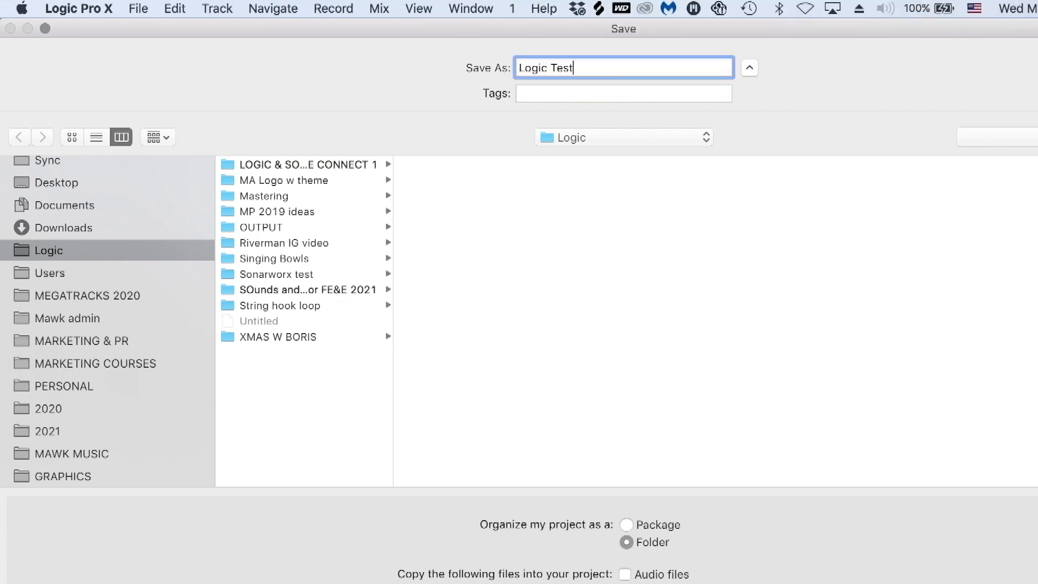
text( Project01)
click(624, 574)
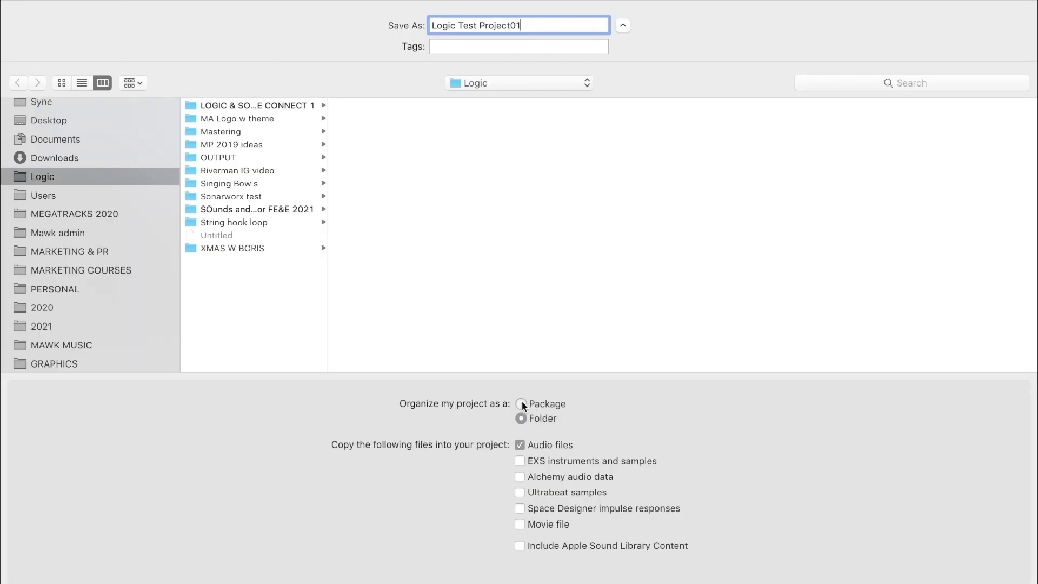
click(521, 404)
click(521, 419)
key(Return)
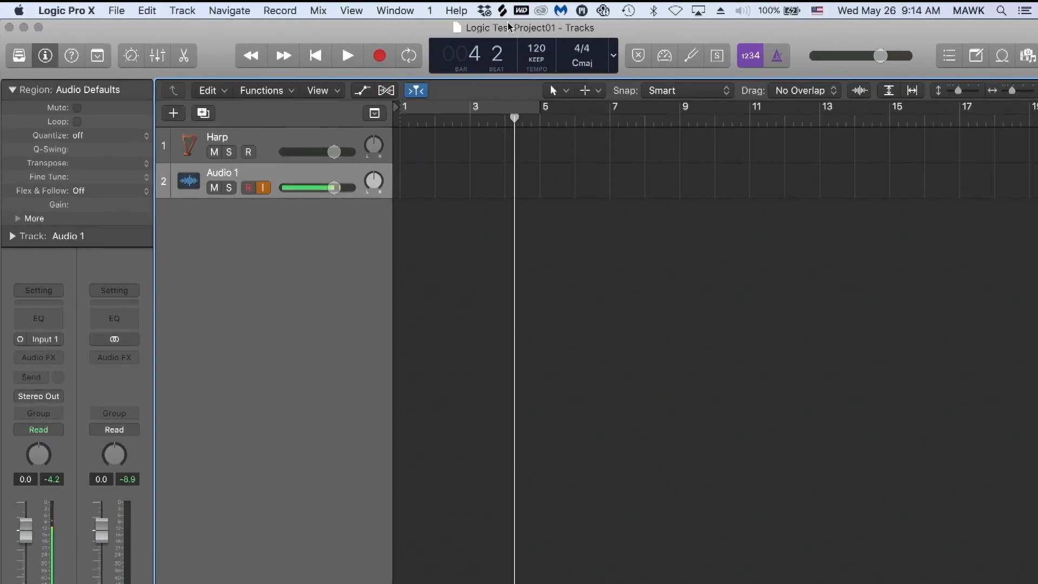
click(116, 13)
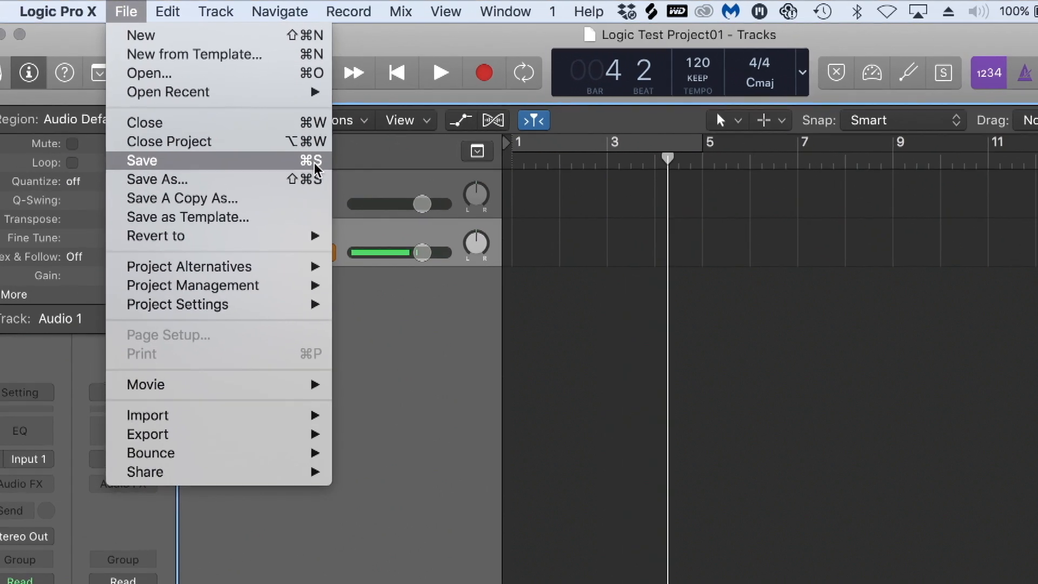
click(561, 451)
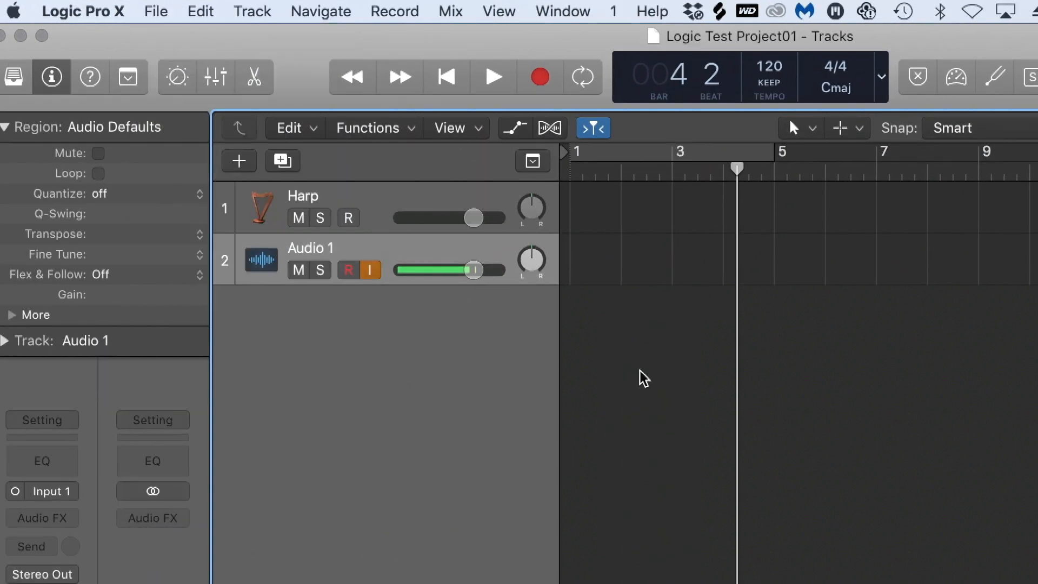
Turn on Cycle mode over bars 1 to 5 and play the looped section.
click(661, 154)
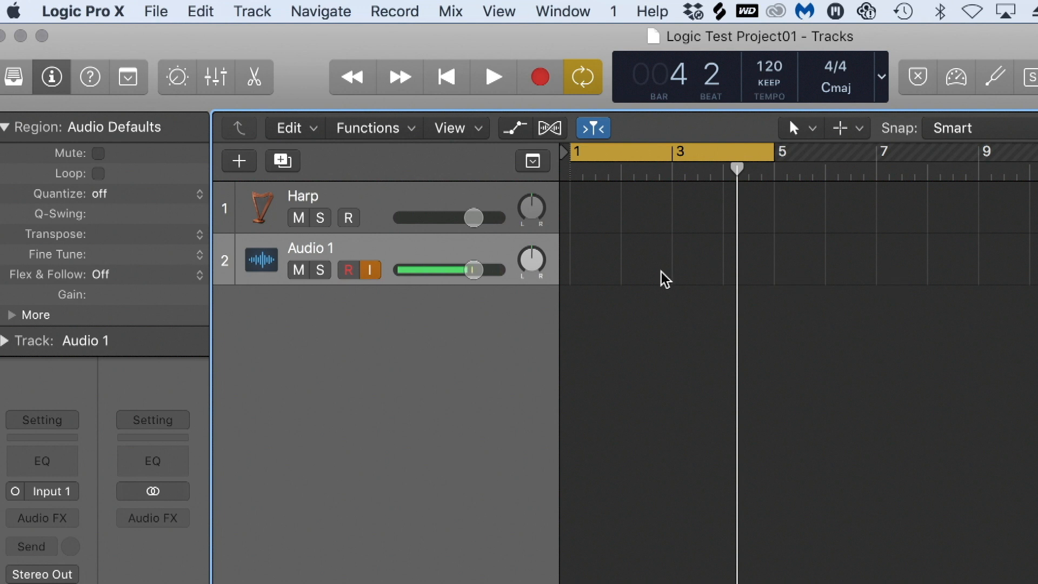
key(space)
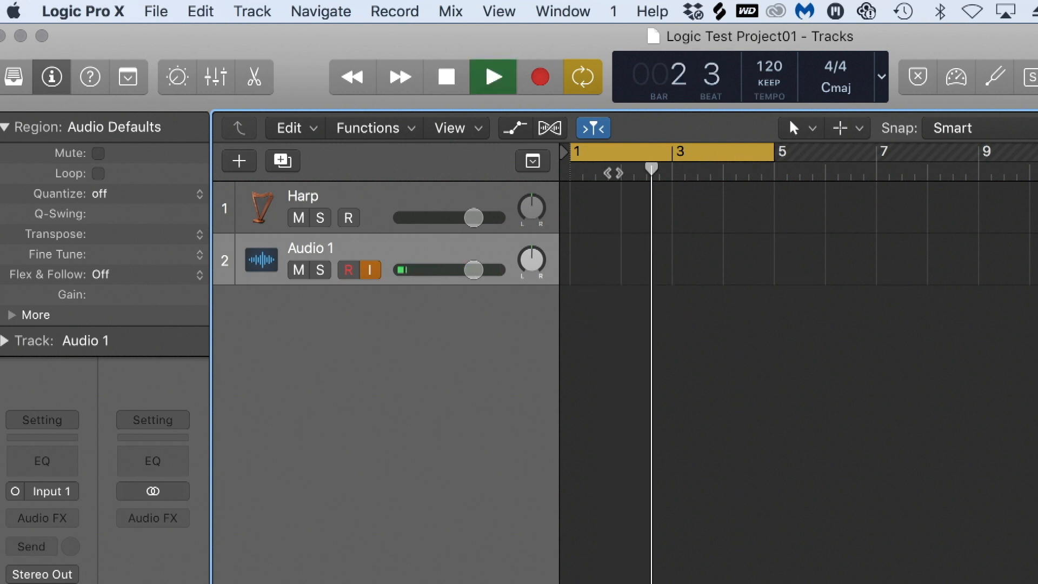
mouse_move(772, 165)
mouse_down()
mouse_move(675, 165)
mouse_move(771, 168)
mouse_up()
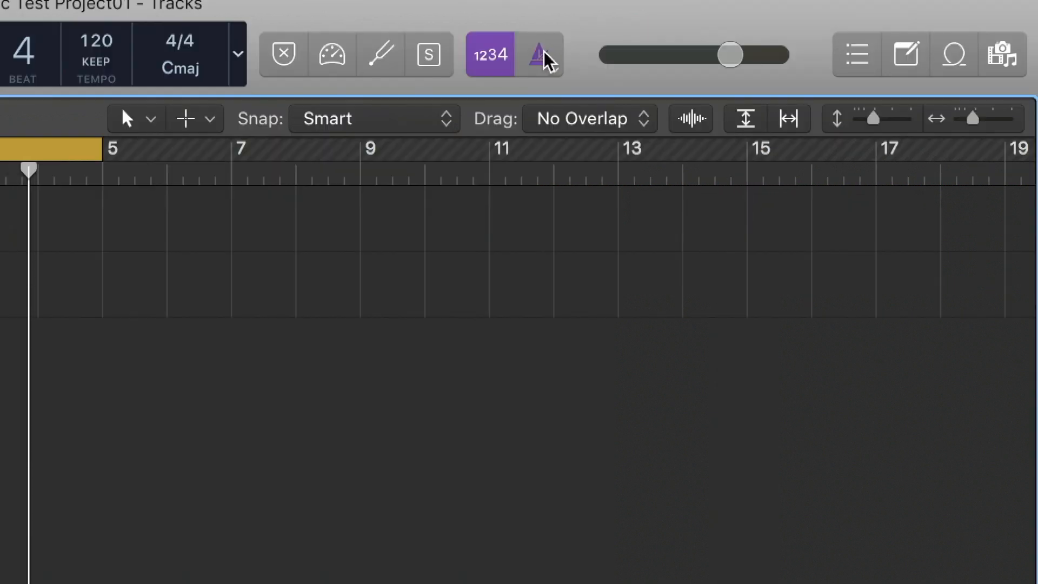
Turn on the metronome click and set the project tempo to 110.
click(1037, 79)
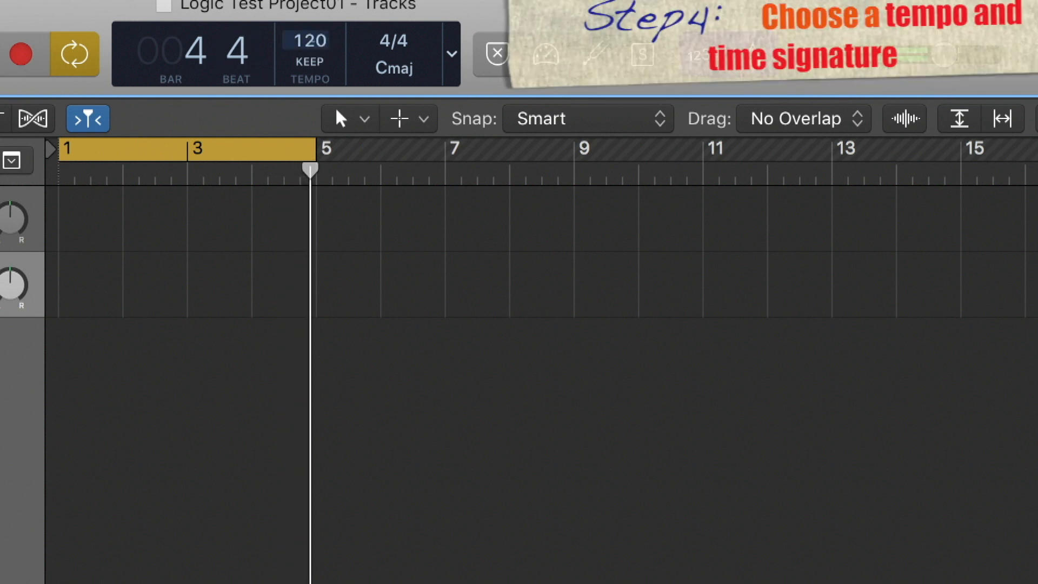
double_click(313, 43)
text(110)
key(Return)
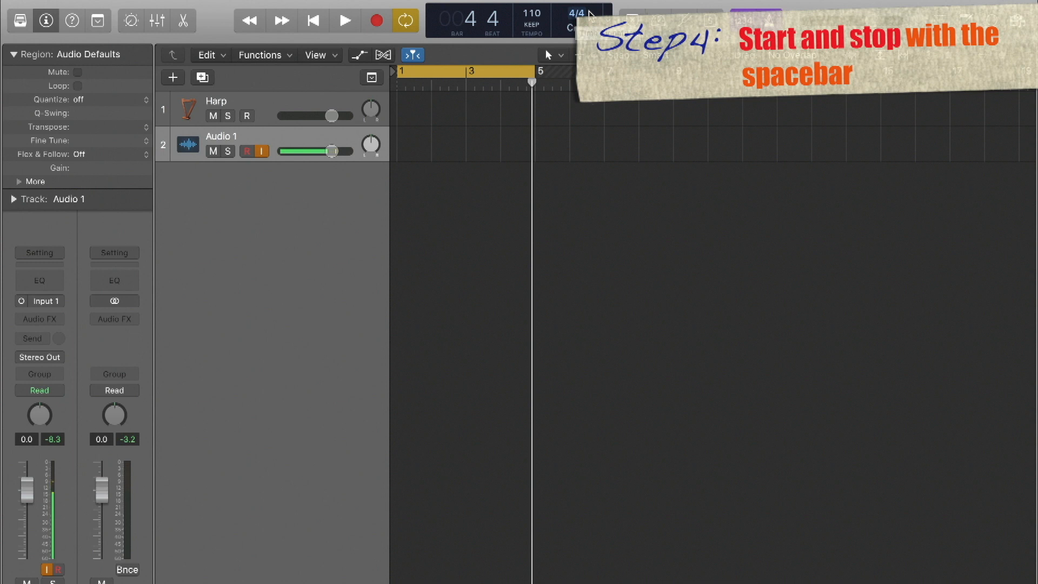
Play the cycle area briefly at the new tempo and stop playback.
key(space)
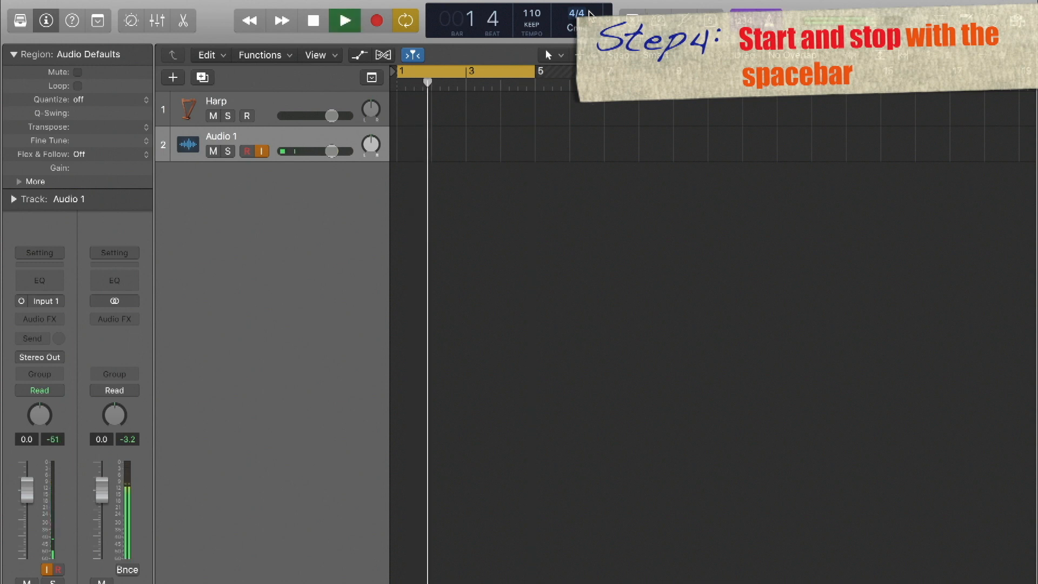
key(space)
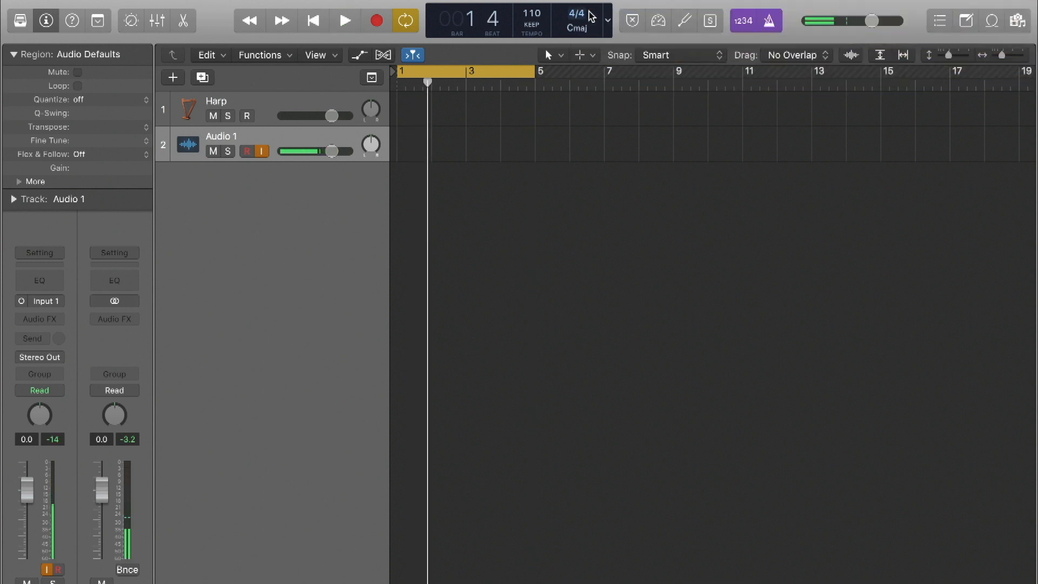
Turn off Cycle mode, play and stop the project a few times, and return the playhead to the beginning.
key(c)
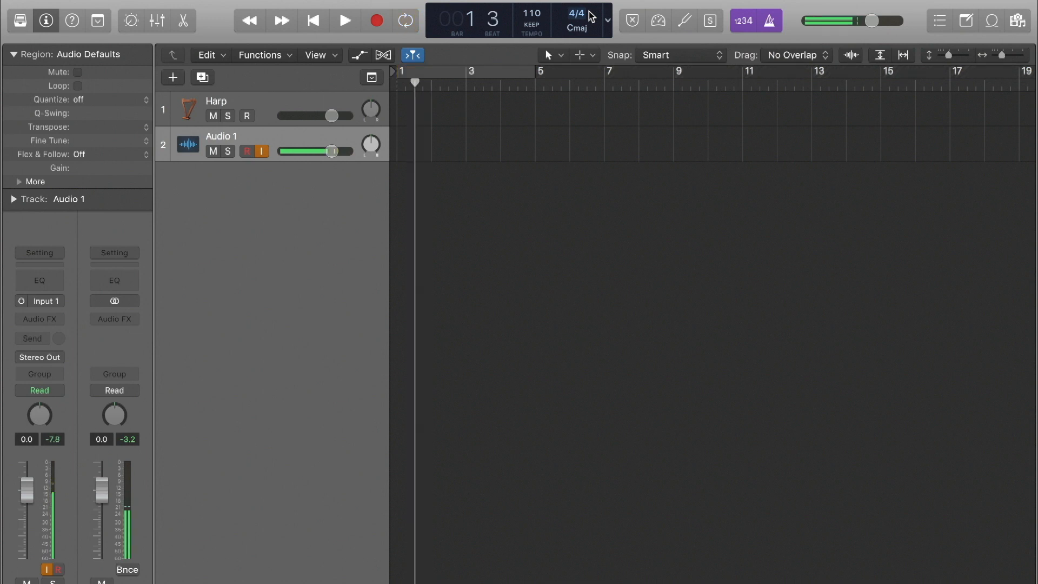
key(space)
key(space)
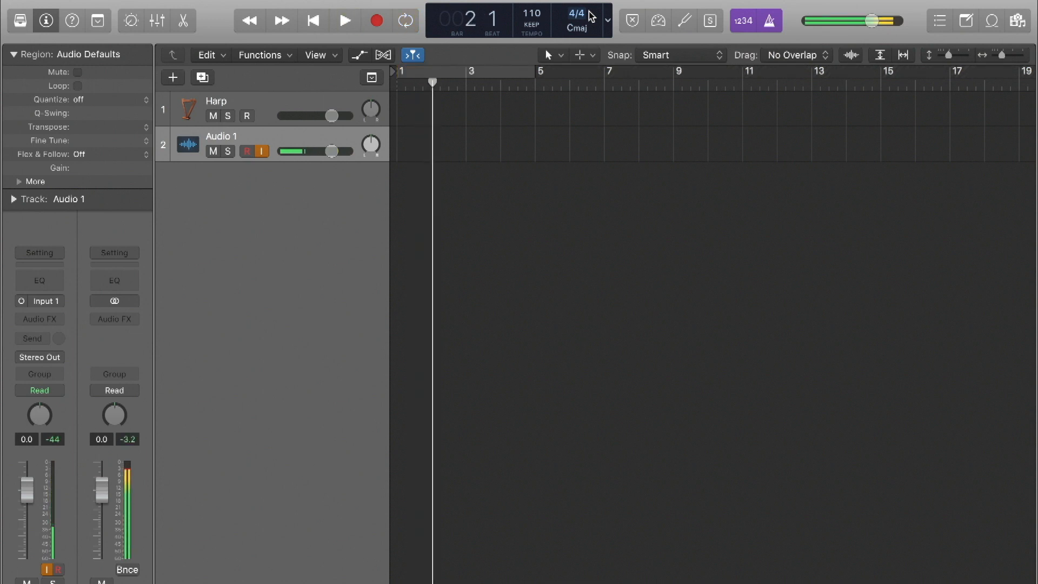
key(space)
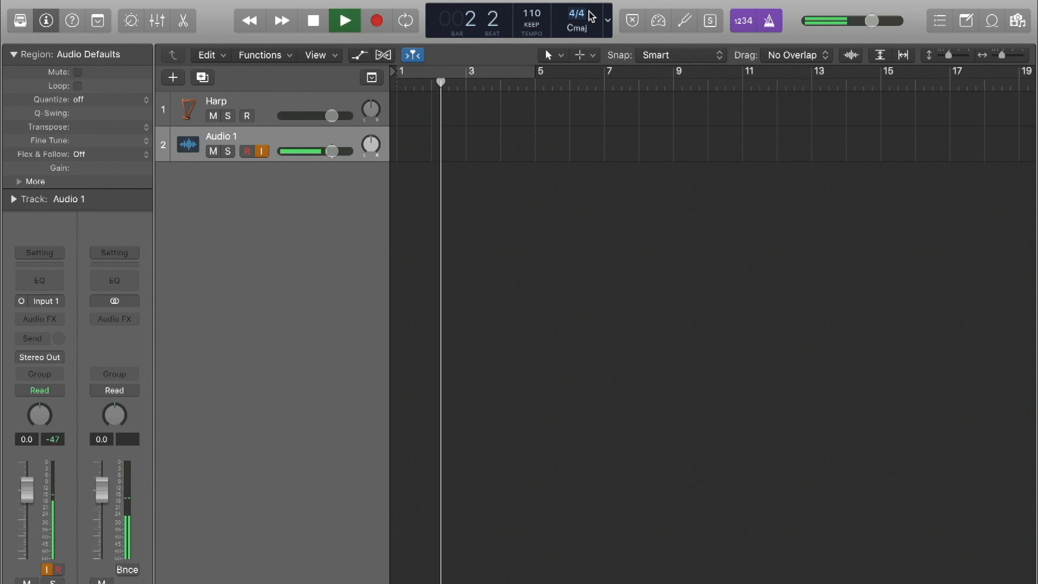
key(space)
key(Return)
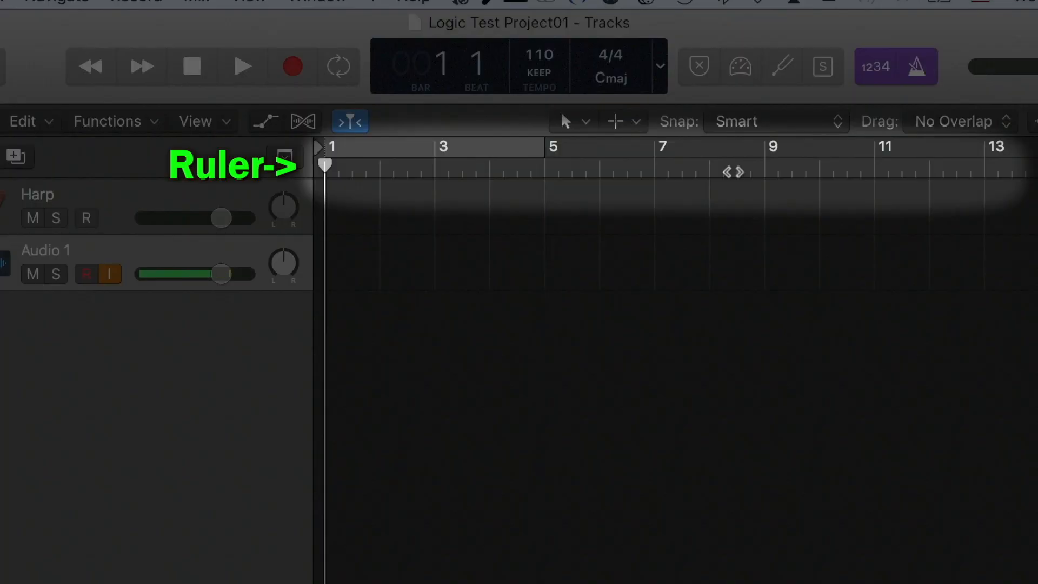
Start playback from bar 9 on the ruler, stop it, and turn Cycle mode back on to play the cycle area briefly.
double_click(764, 167)
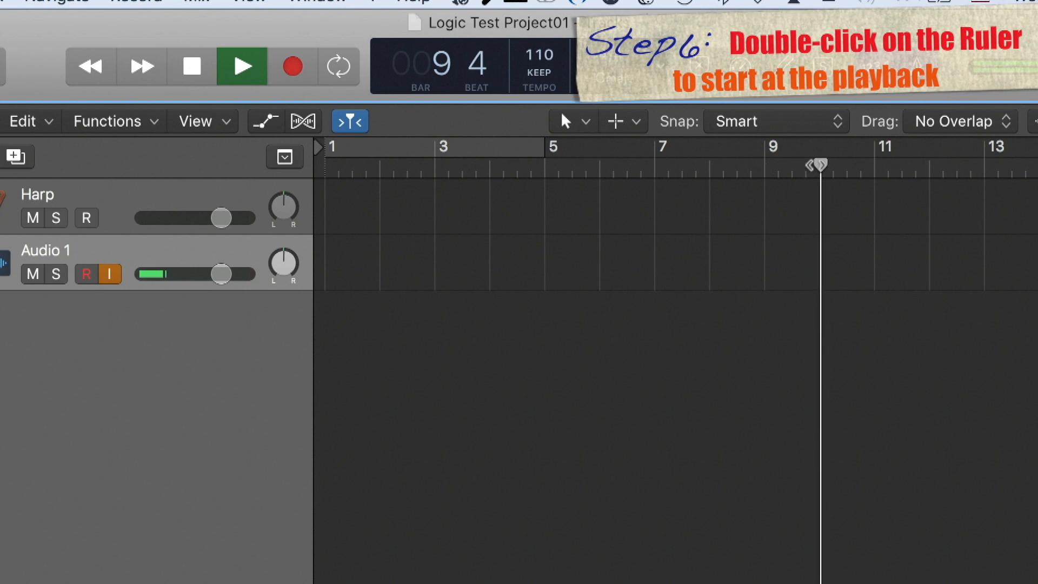
key(space)
key(c)
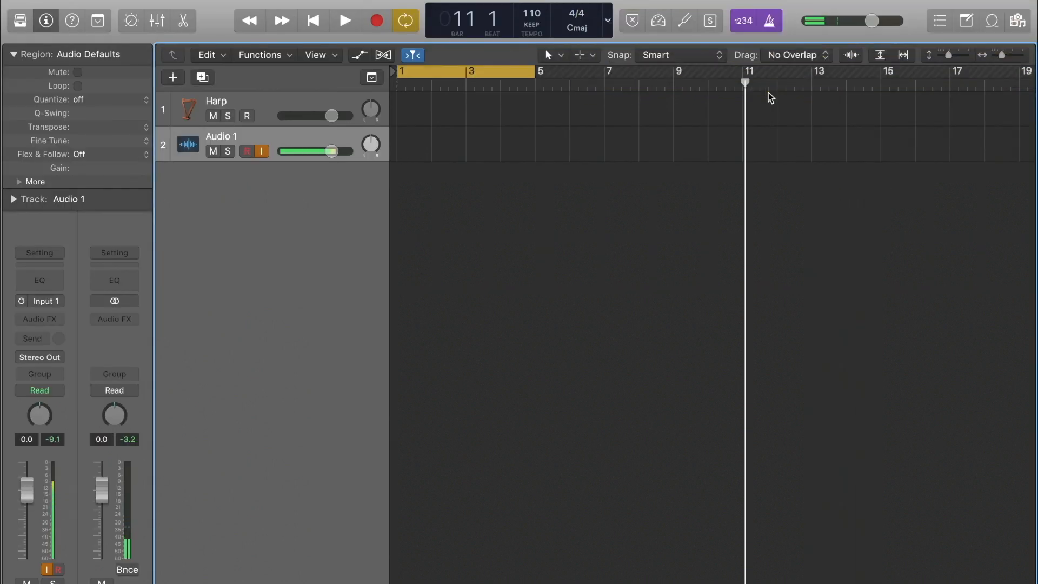
key(space)
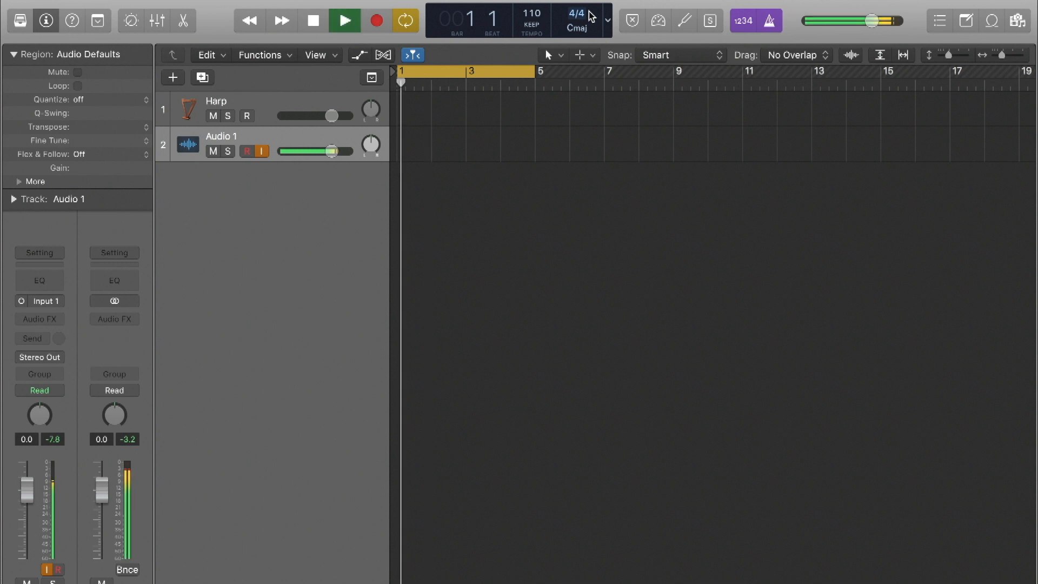
key(space)
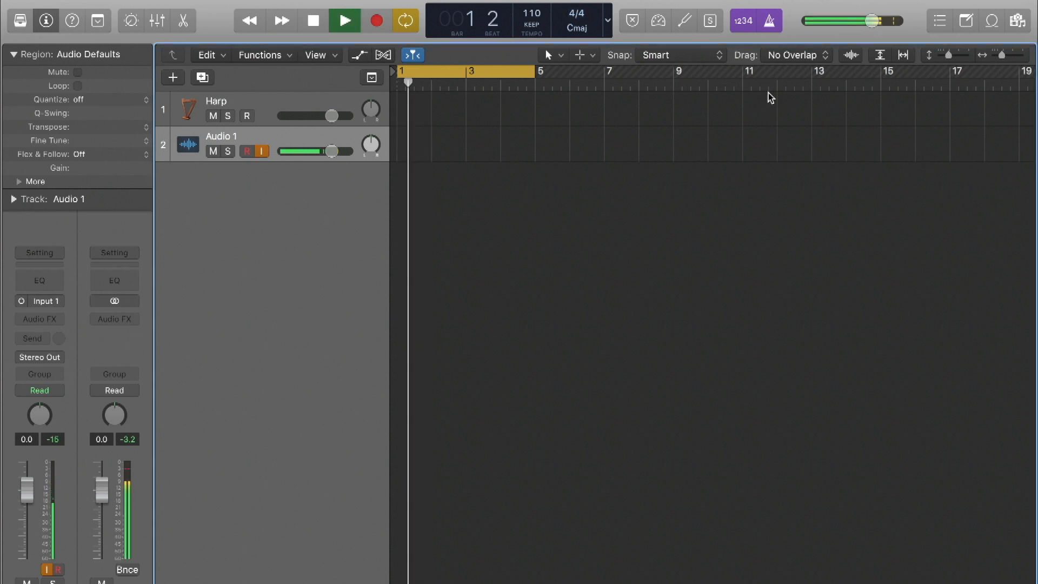
key(space)
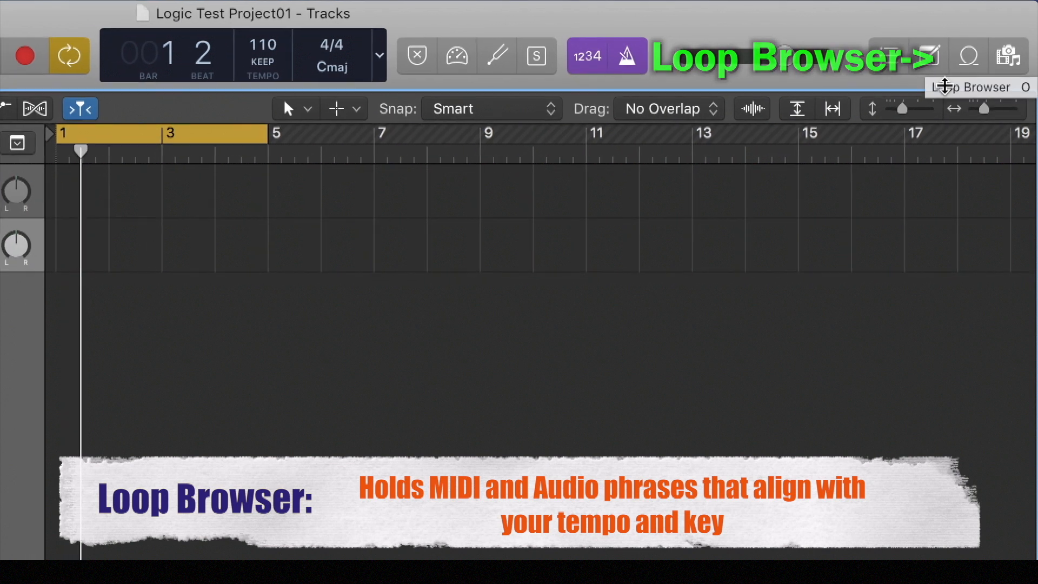
Show the Loop Browser and filter the loops to the Shaker instrument.
click(972, 57)
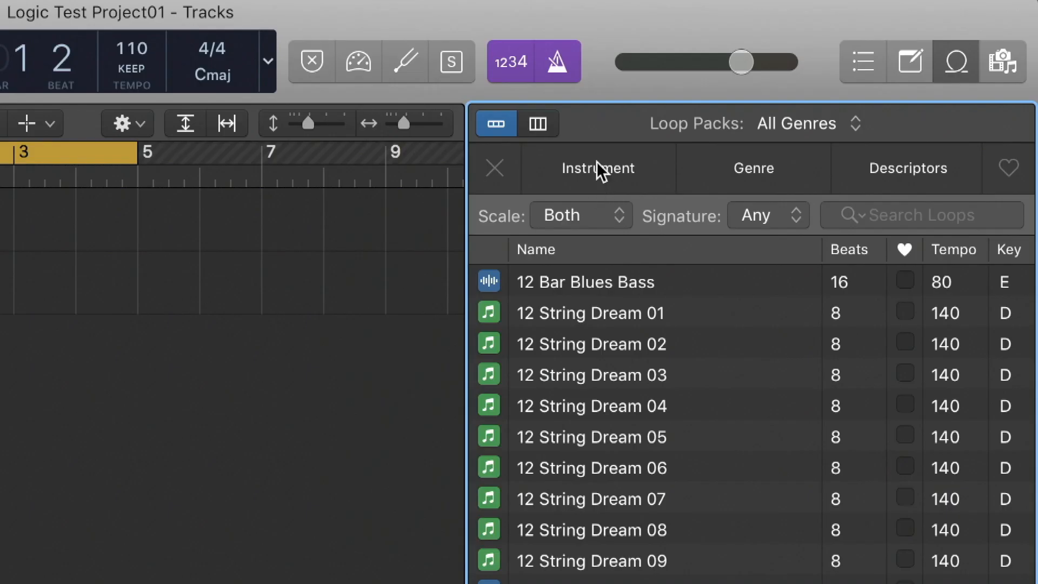
click(759, 105)
click(561, 321)
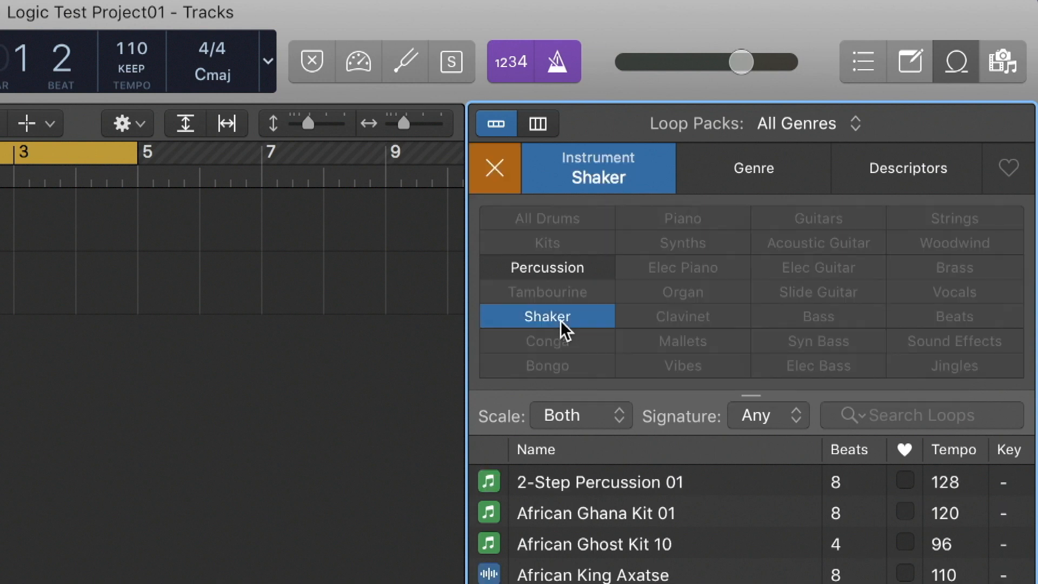
Browse the shaker loops and audition Metal Shaker 01.
scroll(604, 562, down, 20)
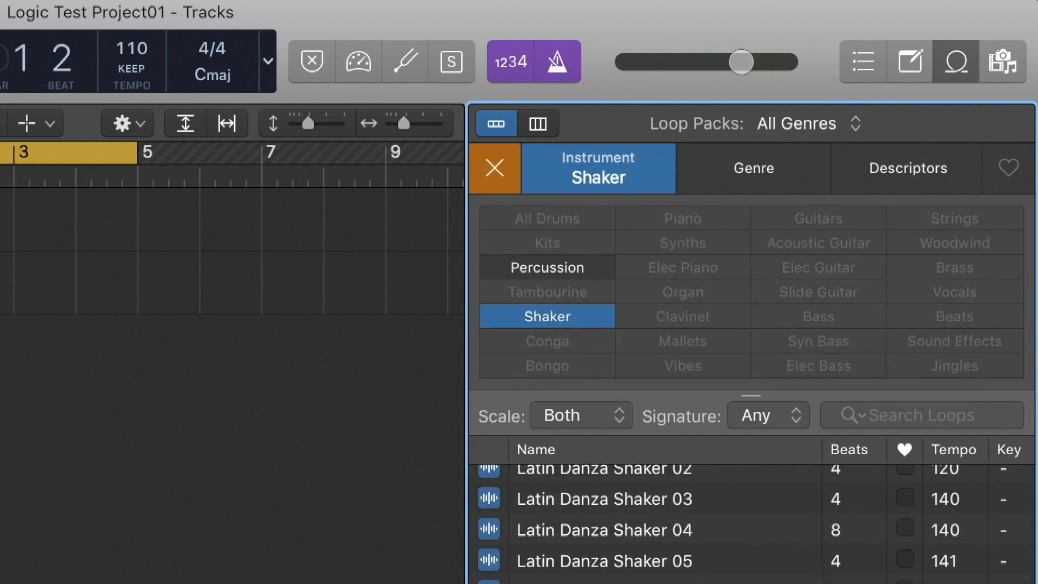
click(772, 442)
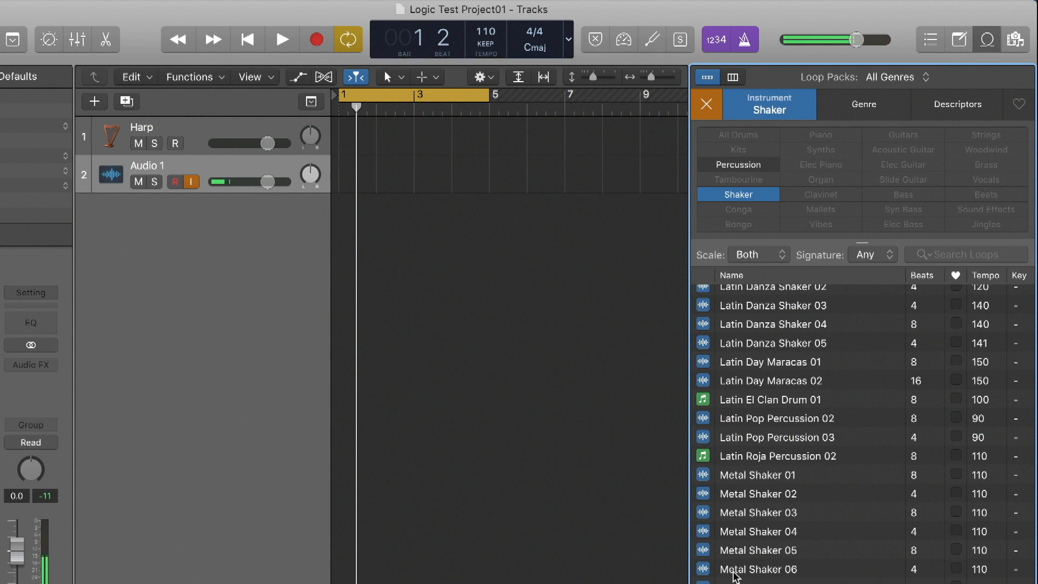
click(734, 486)
scroll(731, 533, down, 5)
scroll(731, 487, up, 3)
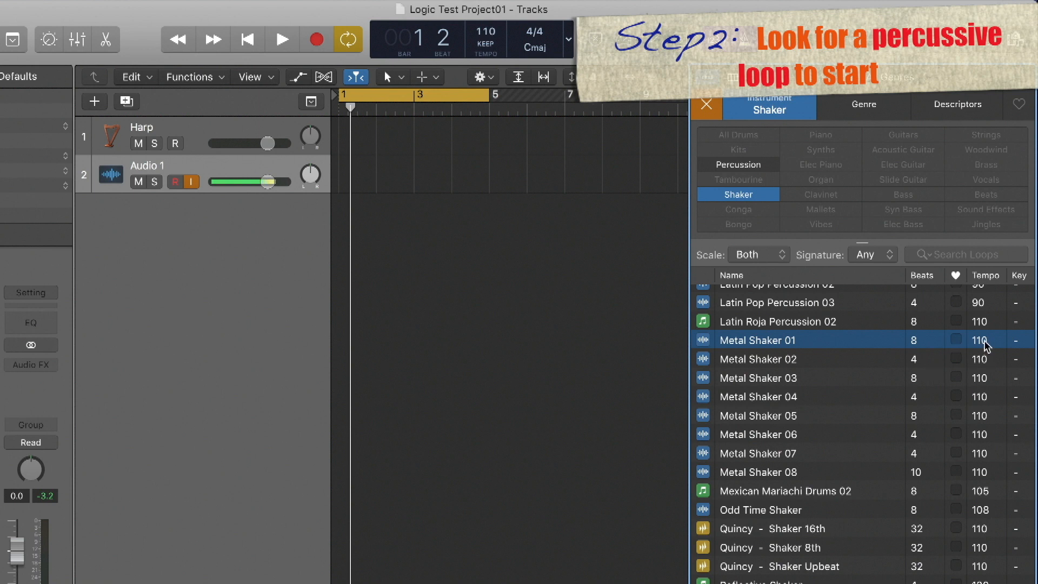
scroll(980, 346, up, 2)
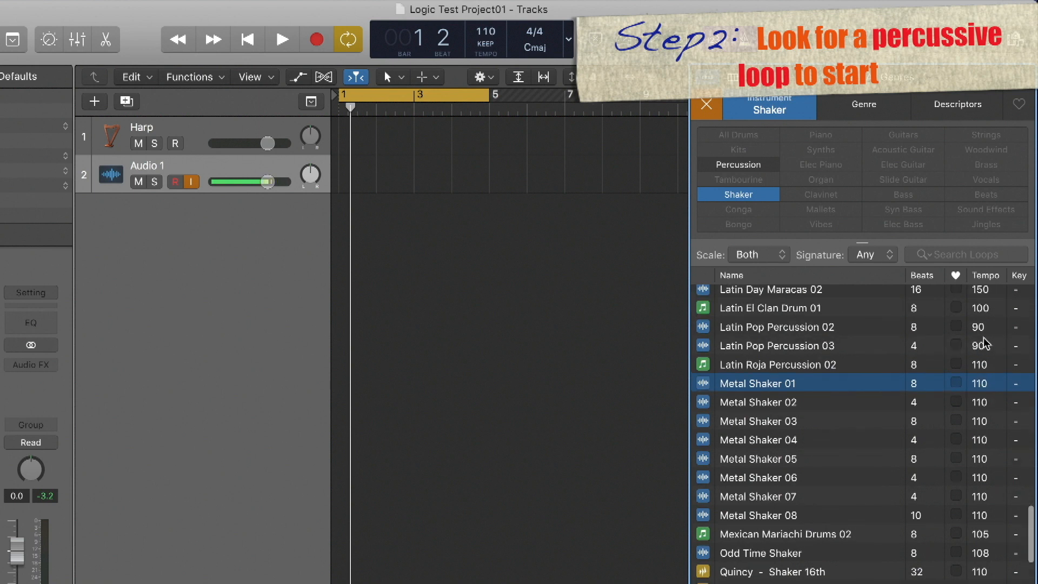
Audition Latin Pop Percussion 03 together with project playback, and stop playback.
click(980, 346)
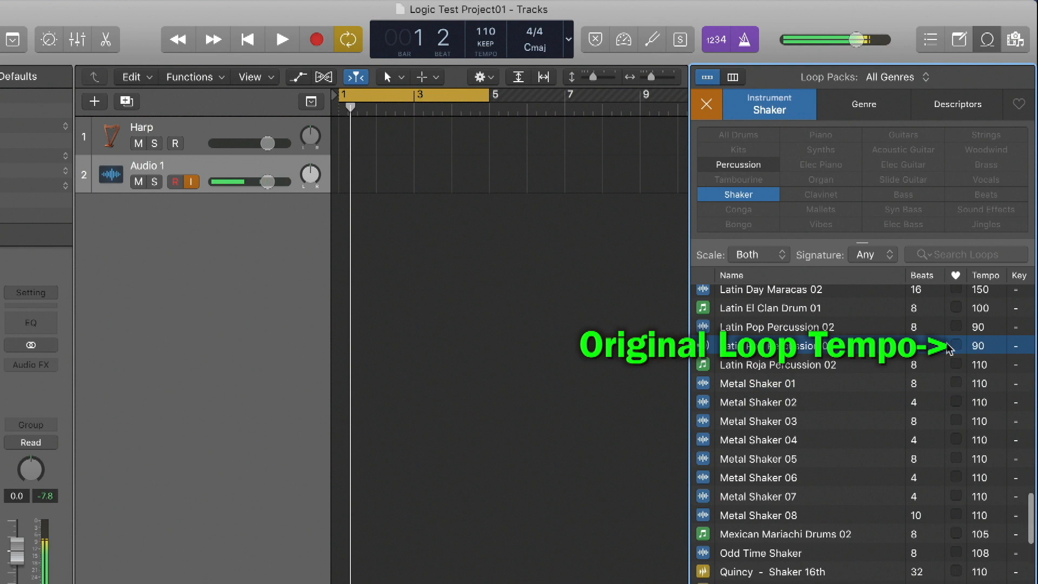
key(space)
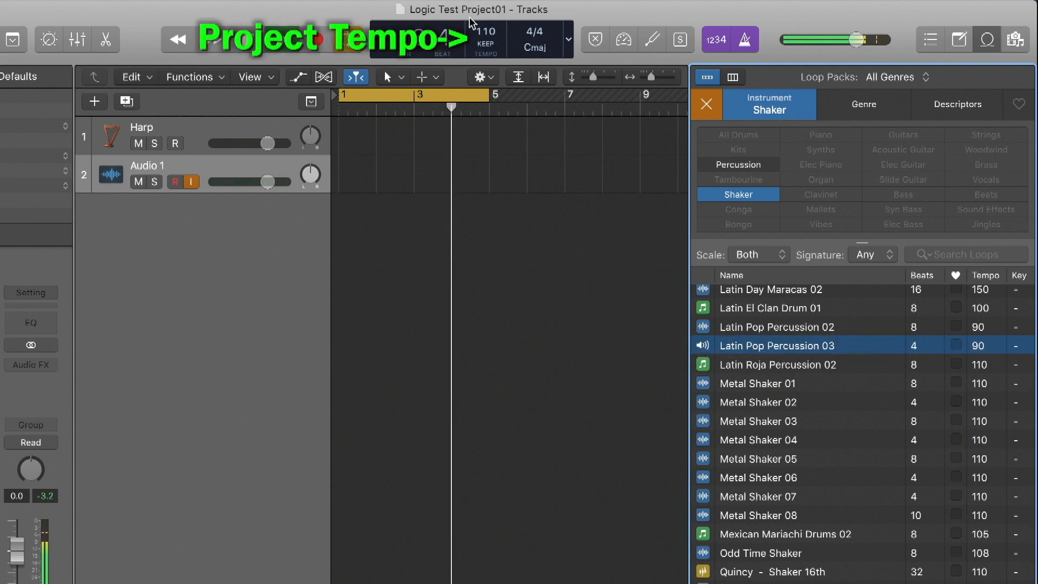
key(space)
Raise the project tempo, audition Latin Pop Percussion 03 at the faster tempo, and undo the tempo change.
drag(485, 35, 480, 27)
click(873, 352)
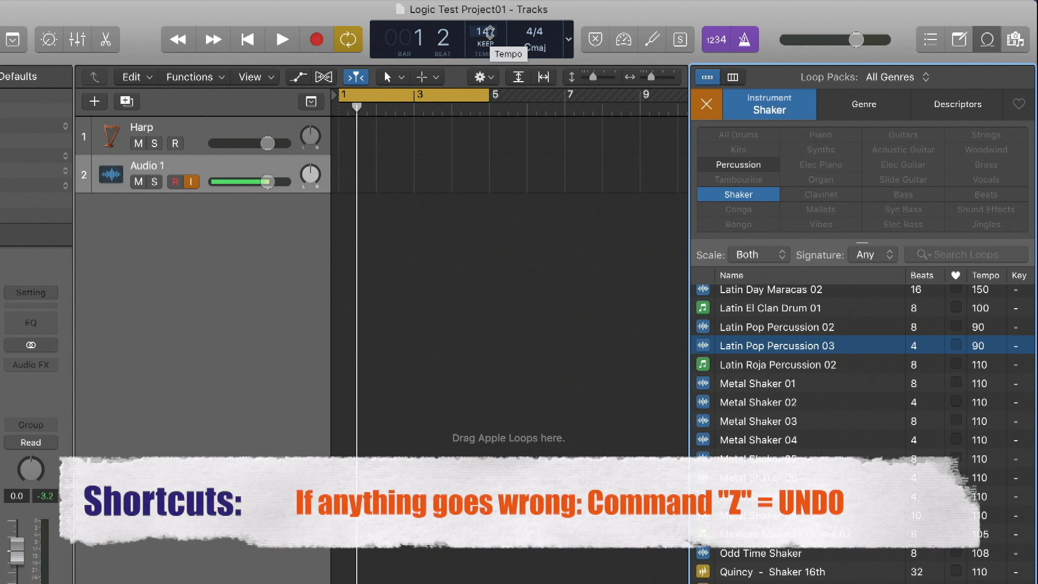
key(super+z)
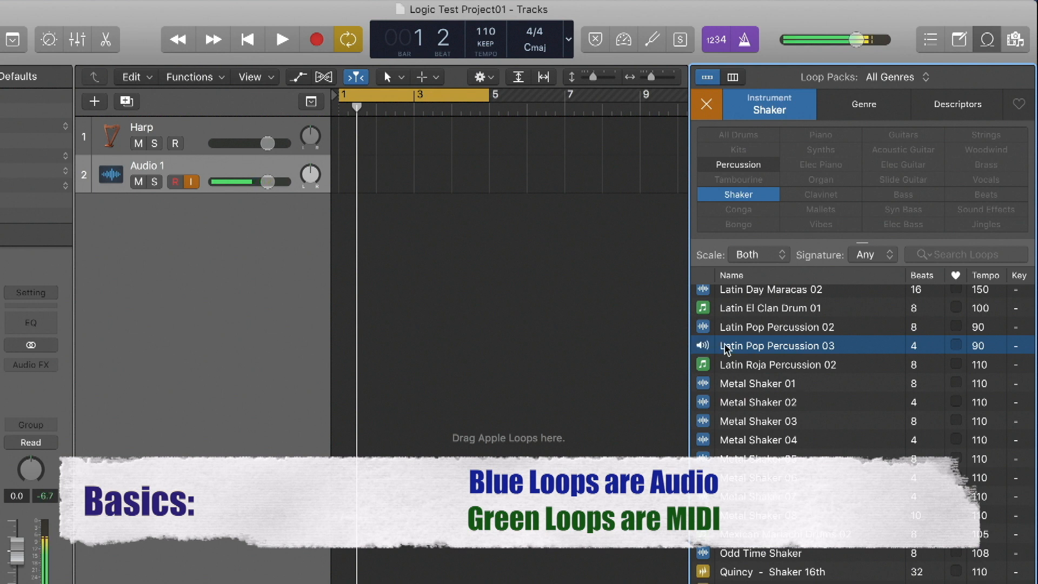
Place the Latin Pop Percussion 03 loop on a new track at bar 1, adopting its tempo of 90 for the project.
drag(721, 349, 331, 244)
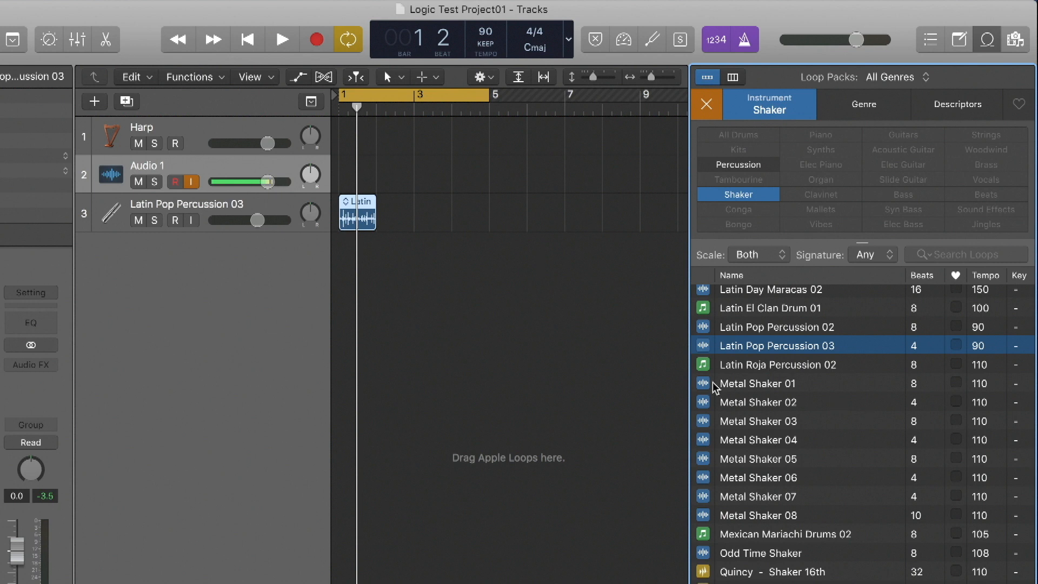
Audition other shaker loops such as Latin El Clan Drum 01, and place the Reflective Shaker MIDI loop on a new track at bar 1.
click(705, 370)
click(725, 306)
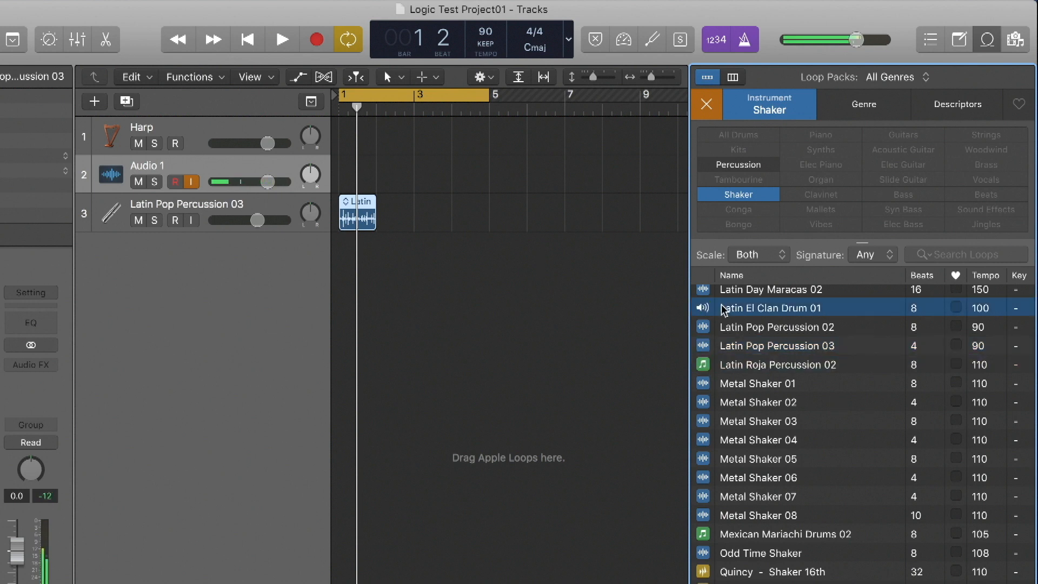
scroll(746, 448, up, 3)
scroll(745, 446, up, 1)
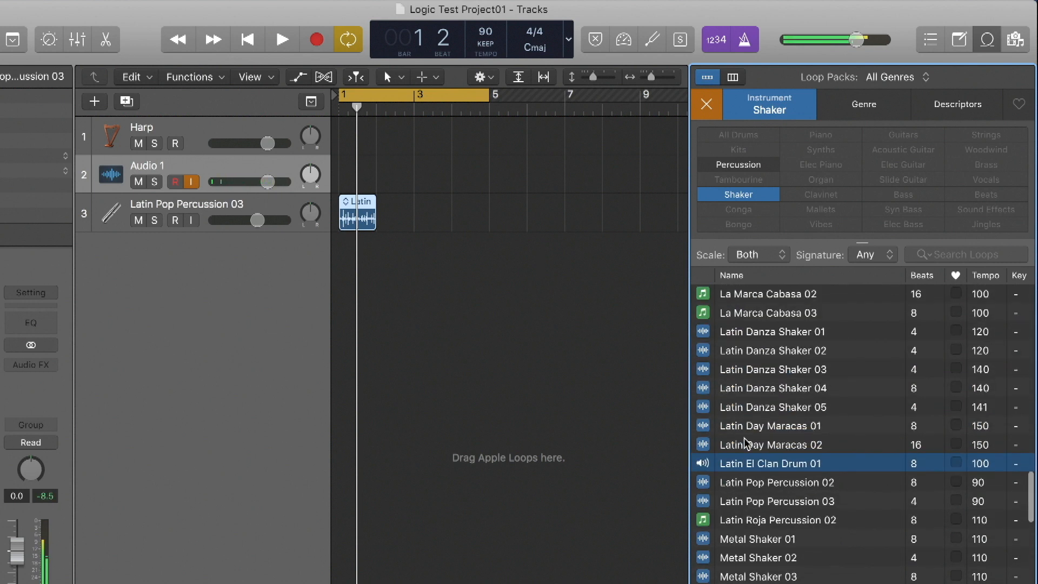
click(746, 317)
scroll(744, 511, down, 5)
drag(742, 508, 339, 253)
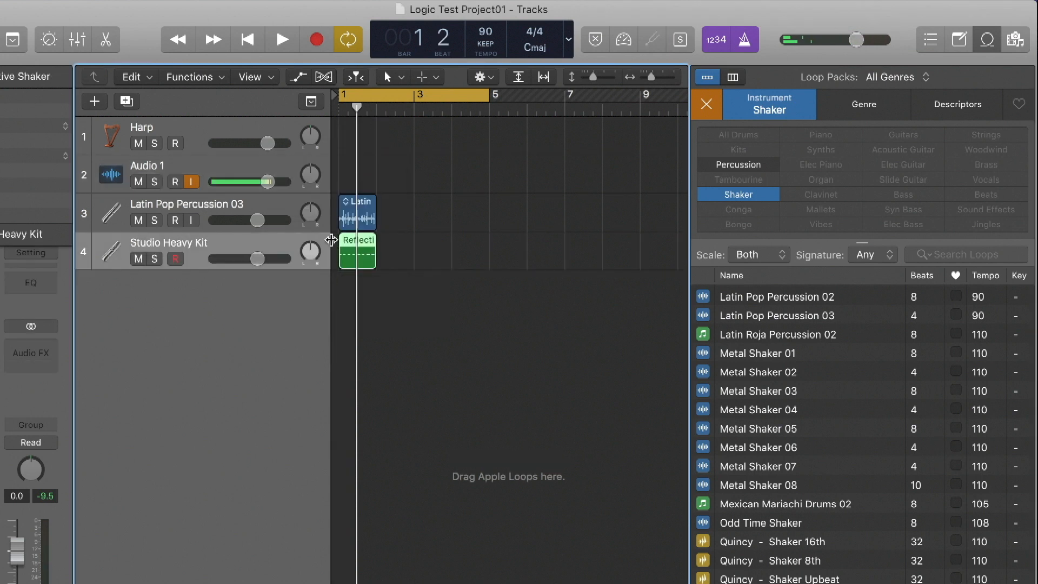
Open the Latin Pop Percussion 03 audio region for inspection, and select the last note of Reflective Shaker in the Piano Roll.
click(231, 214)
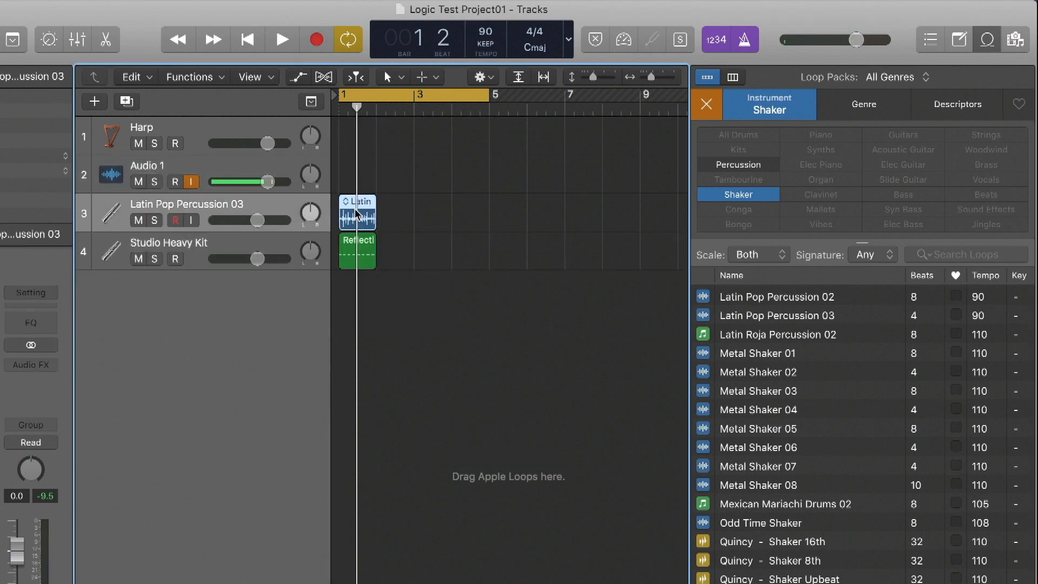
double_click(355, 212)
click(359, 255)
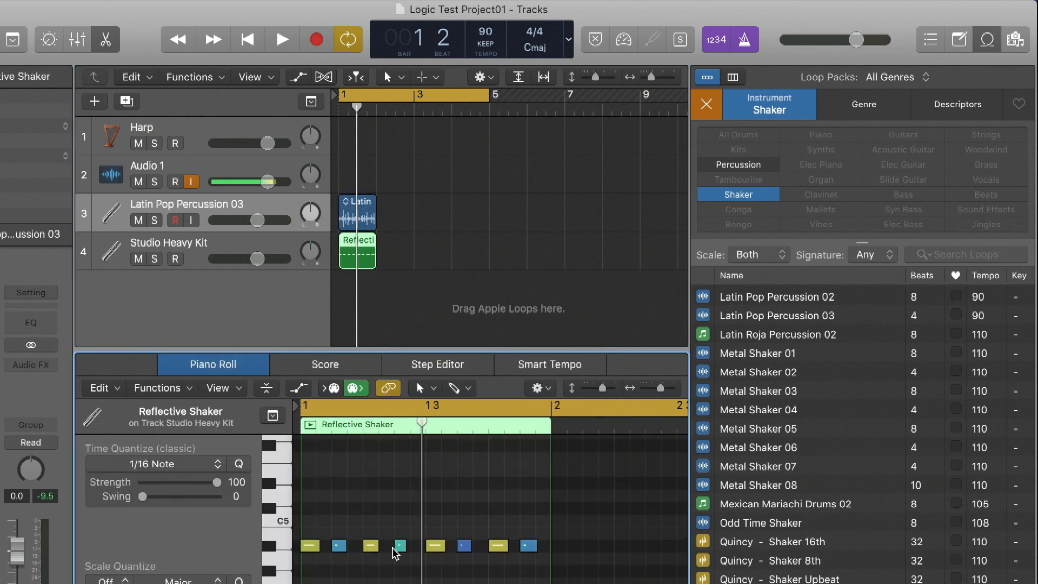
click(530, 547)
mouse_move(531, 550)
mouse_down()
mouse_move(531, 473)
mouse_move(534, 547)
mouse_up()
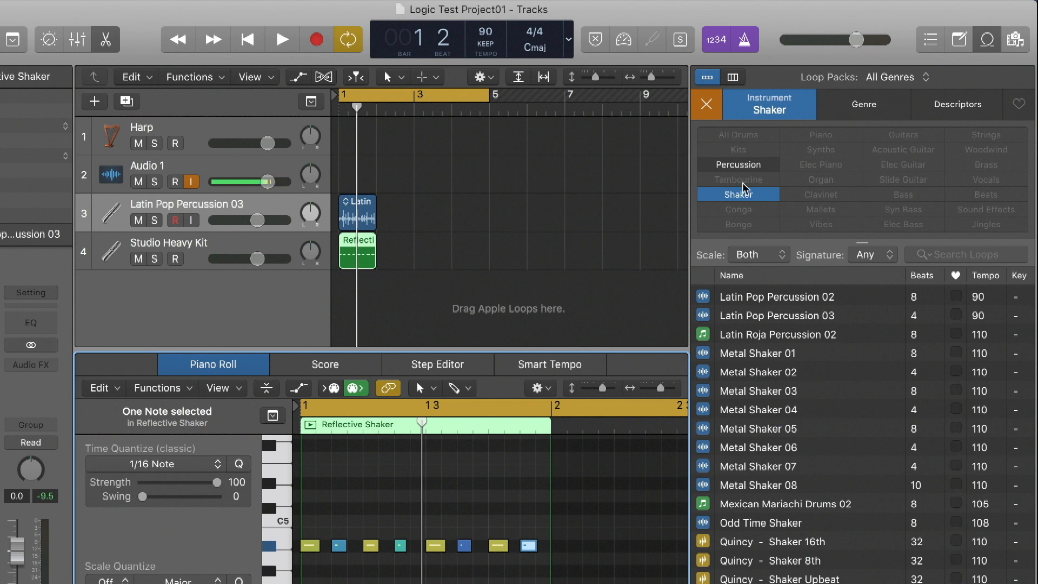
Filter the loops to the Piano instrument and audition several, including Trance Sudden Piano.
click(771, 109)
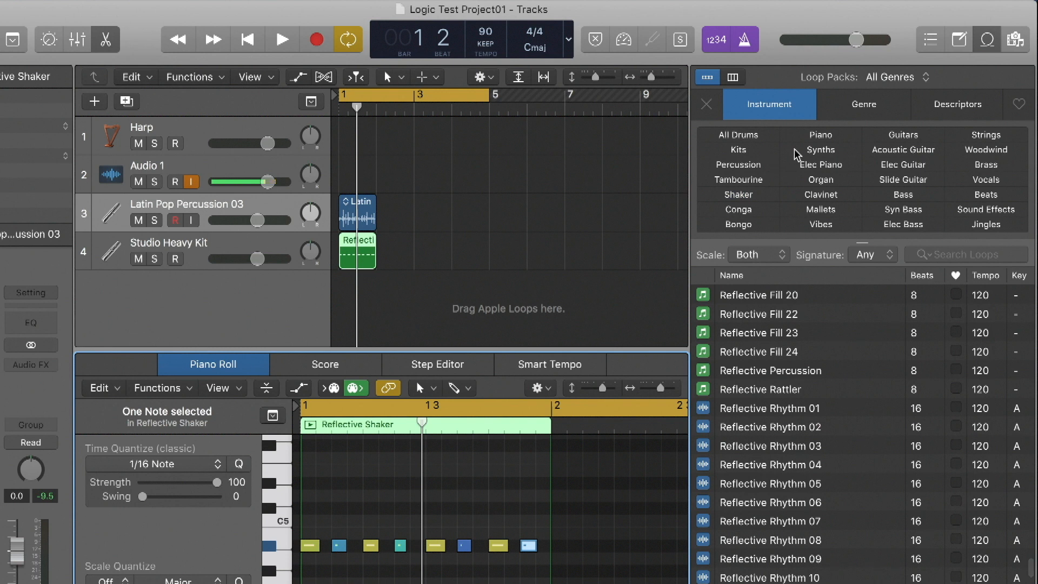
click(827, 136)
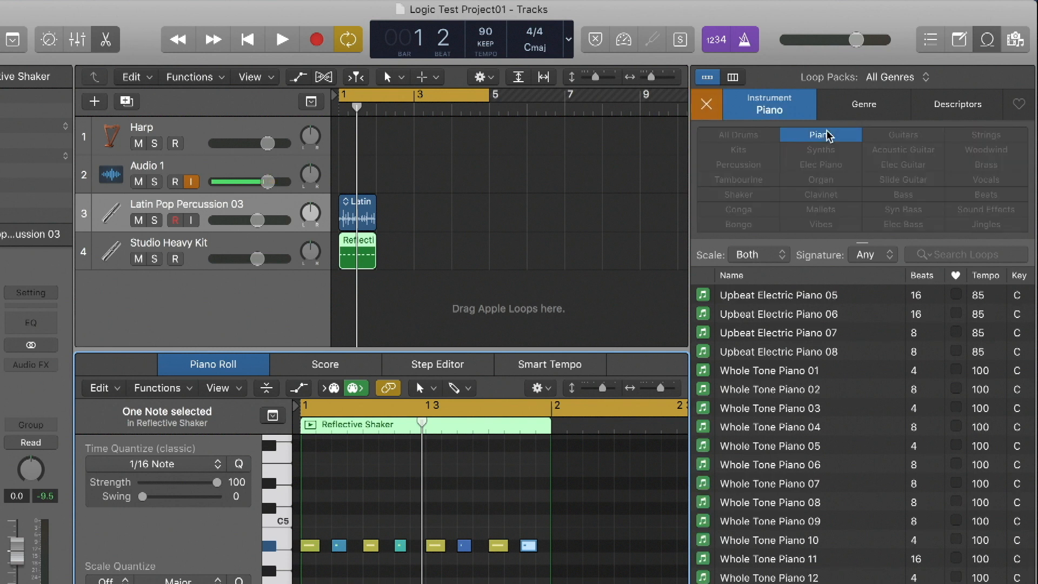
click(770, 352)
scroll(773, 360, up, 2)
click(774, 365)
click(759, 307)
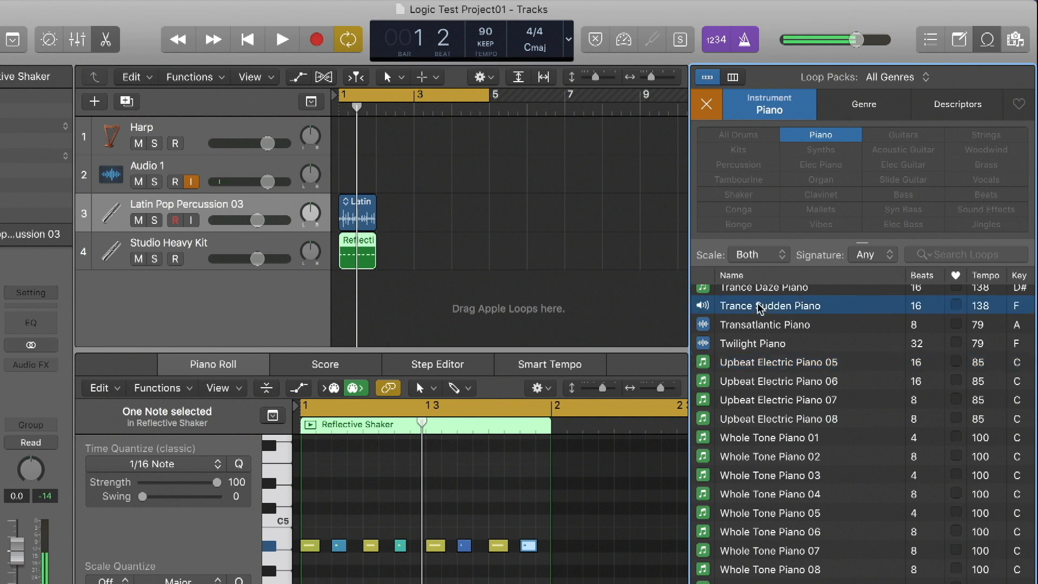
click(758, 305)
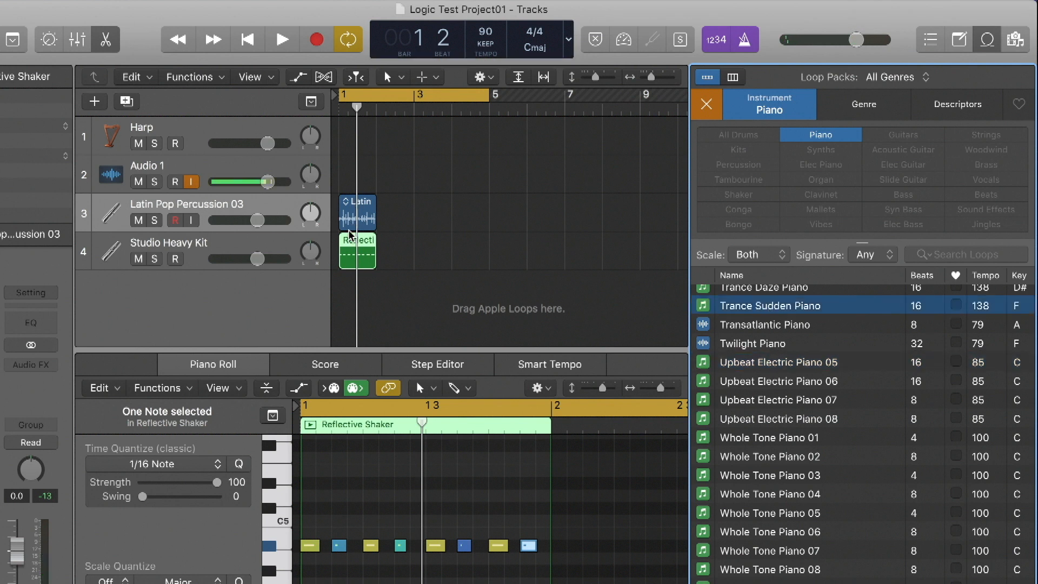
Show the Latin Pop Percussion 03 waveform in the audio editor, deselect the regions, and move the playhead to just before bar 1.
drag(376, 159, 357, 262)
click(387, 272)
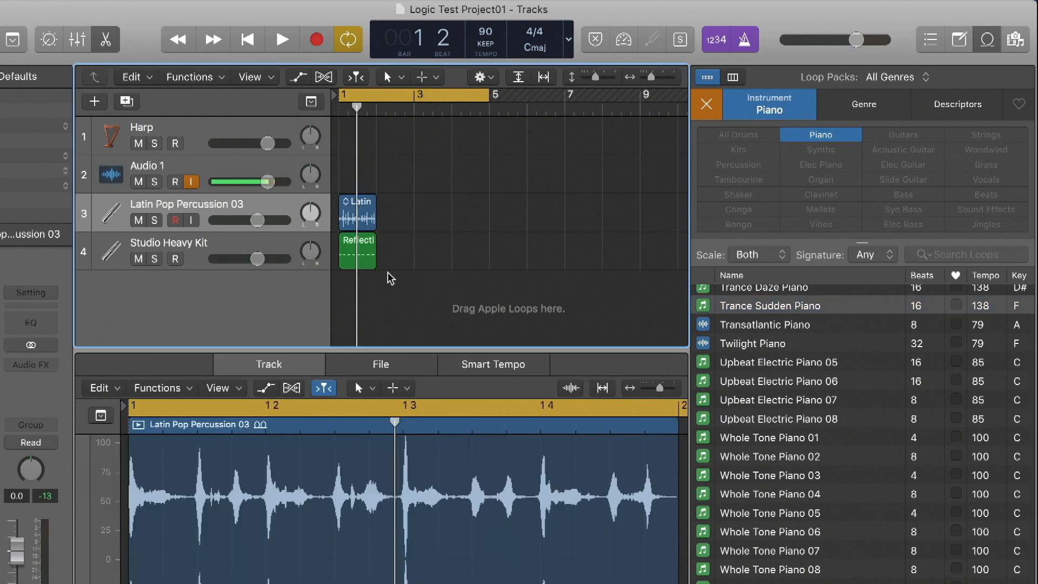
click(337, 111)
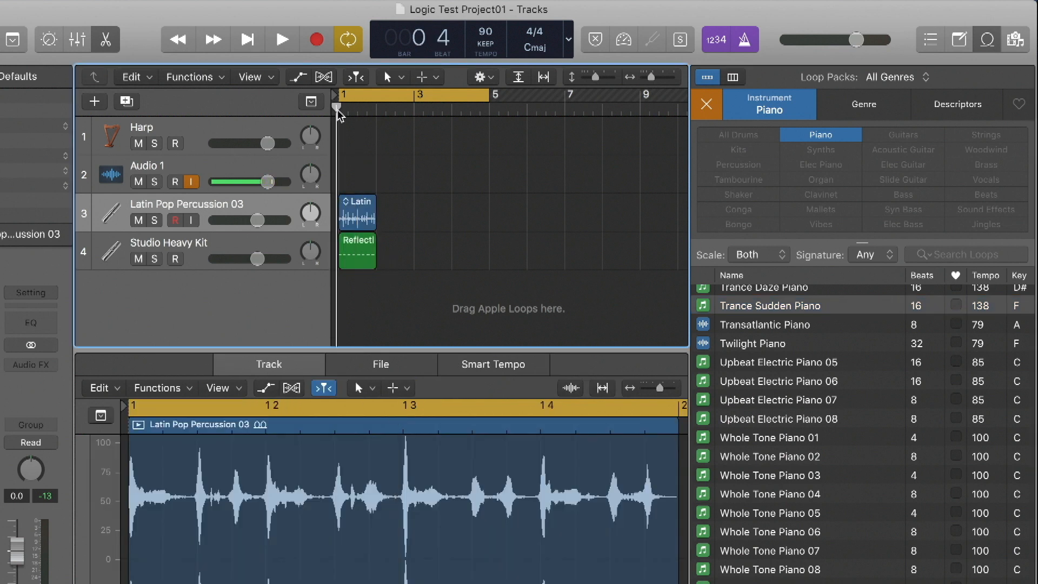
Zoom the Tracks area horizontally in on the first bar, out to show more bars, and back in to a medium level.
key(super+Right)
key(super+Right)
key(super+Right)
key(super+Right)
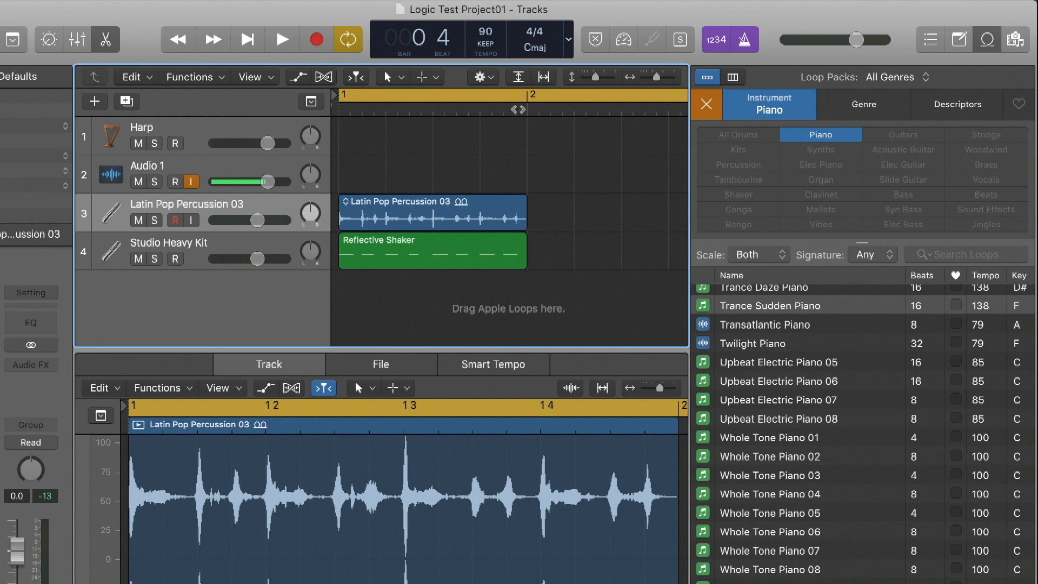
key(super+Left)
key(super+Left)
key(super+Left)
key(super+Left)
key(super+Left)
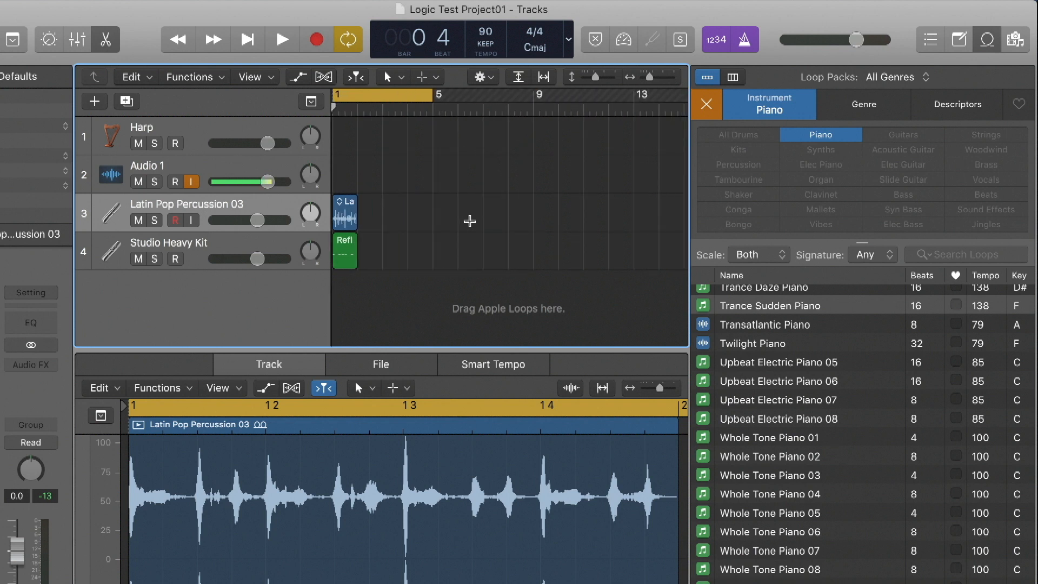
key(super+Right)
key(super+Right)
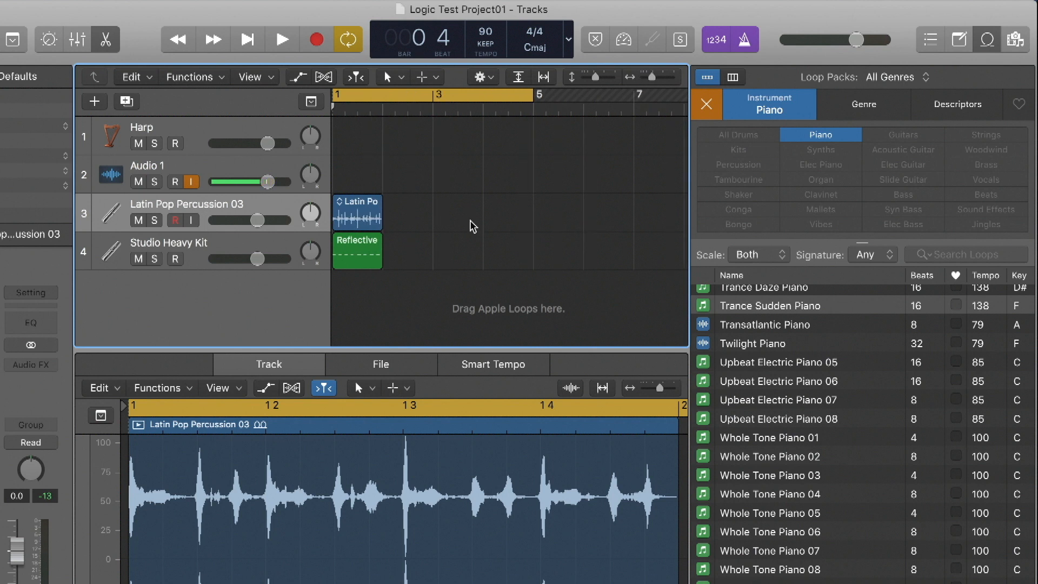
Close the audio editor and zoom the Tracks area in horizontally.
click(263, 364)
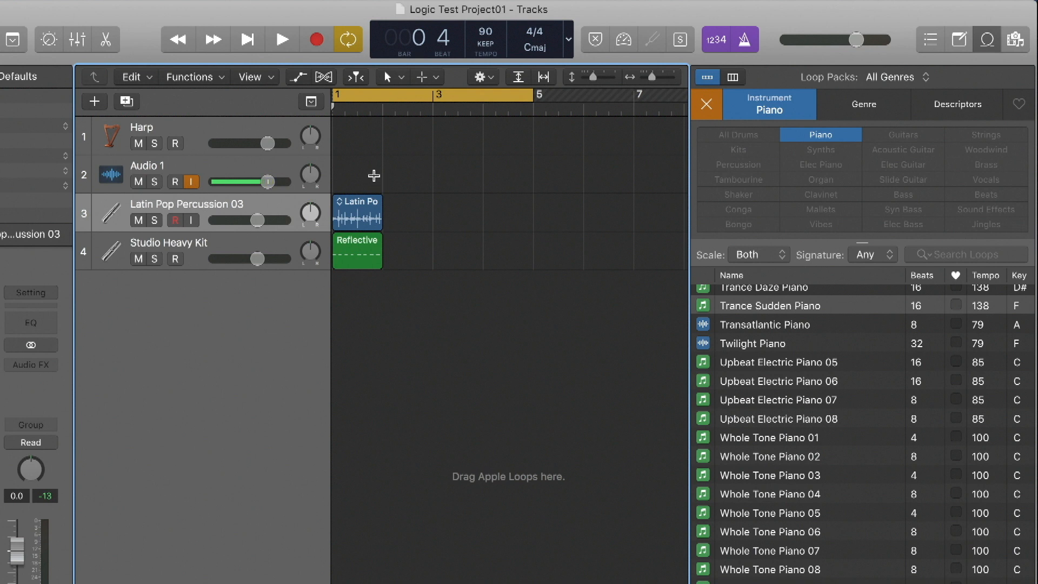
key(super+Left)
key(super+Right)
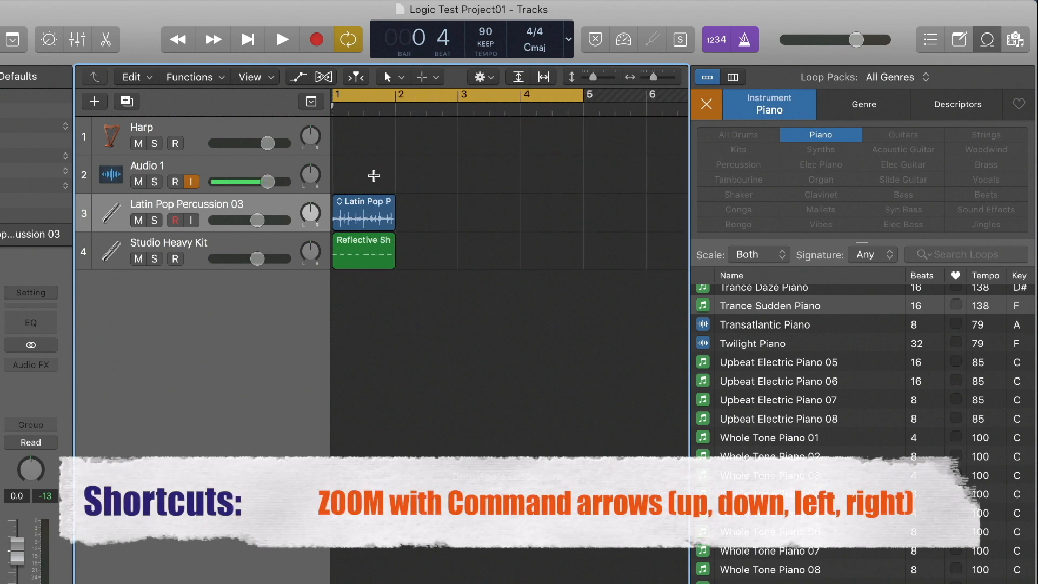
Zoom the track heights in and out to a slightly taller size, and zoom out horizontally to show bars 1 to 6.
key(super+Up)
key(super+Down)
key(super+Down)
key(super+Down)
key(super+Down)
key(super+Down)
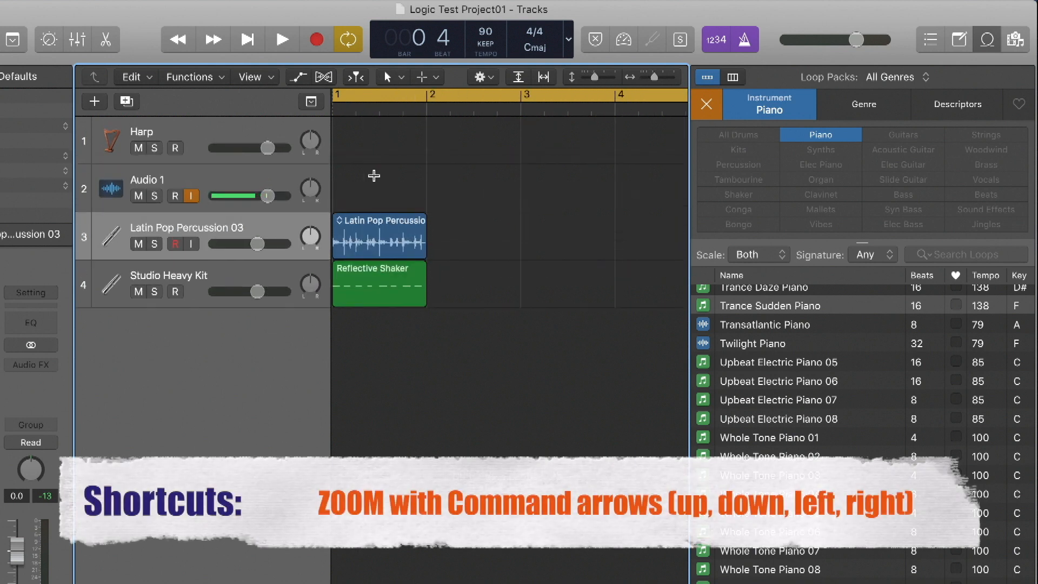
key(super+Up)
key(super+Up)
key(super+Up)
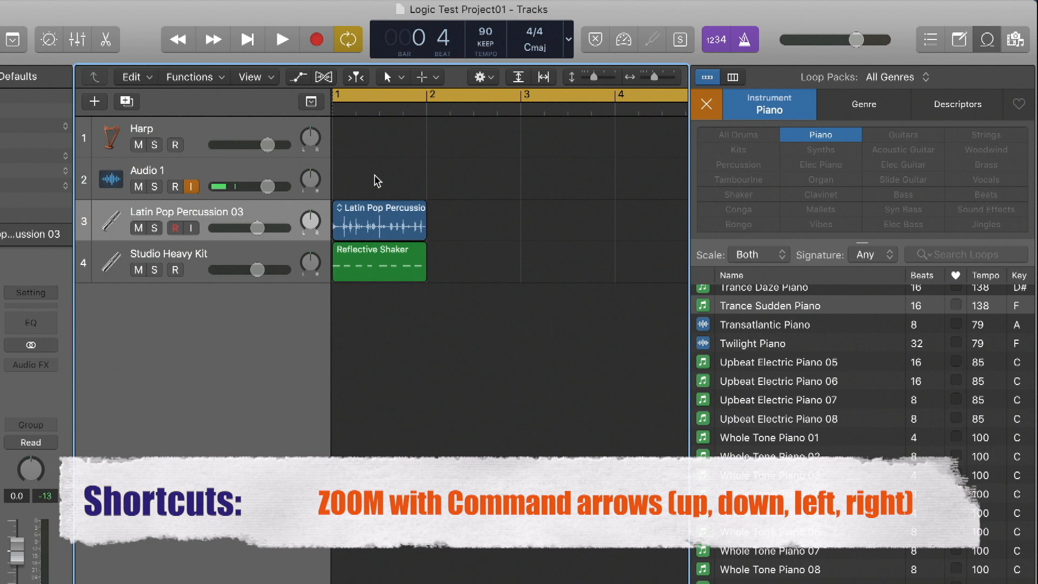
key(super+Left)
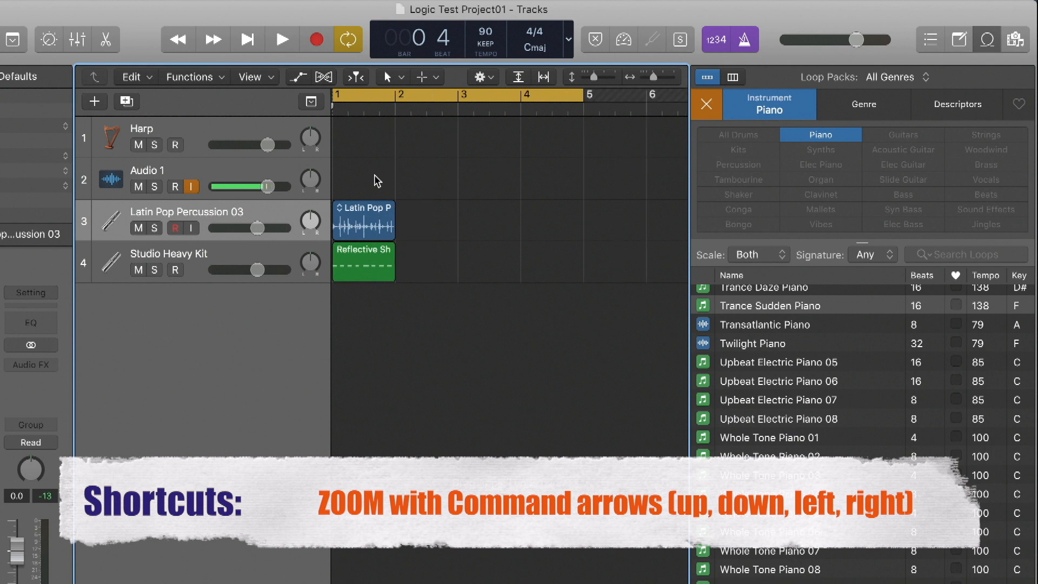
Try looping the Reflective Shaker region with different loop end points, including 3 3 1 1, and turn its looping off.
drag(374, 175, 383, 257)
drag(392, 349, 370, 262)
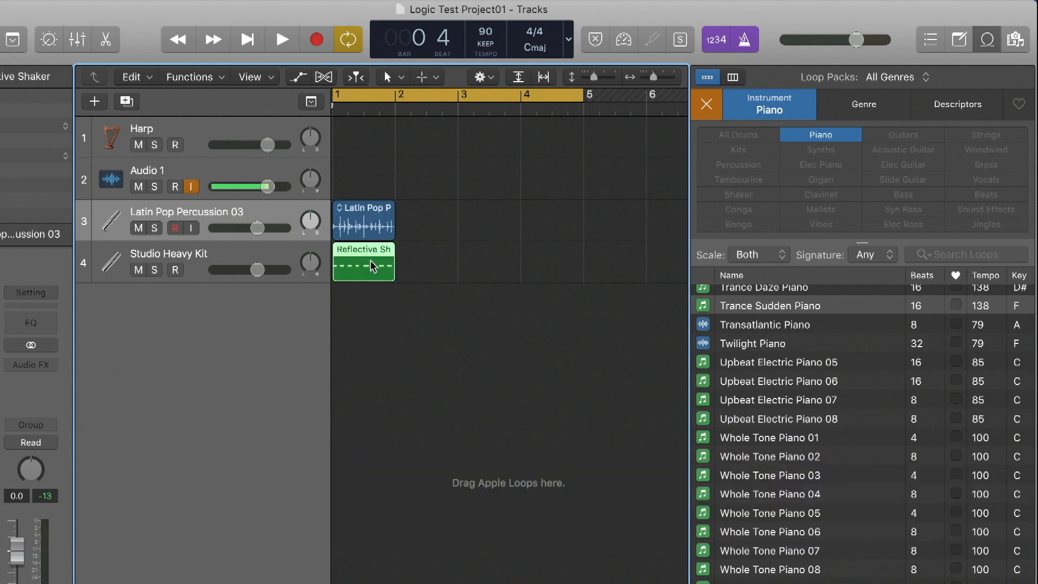
key(l)
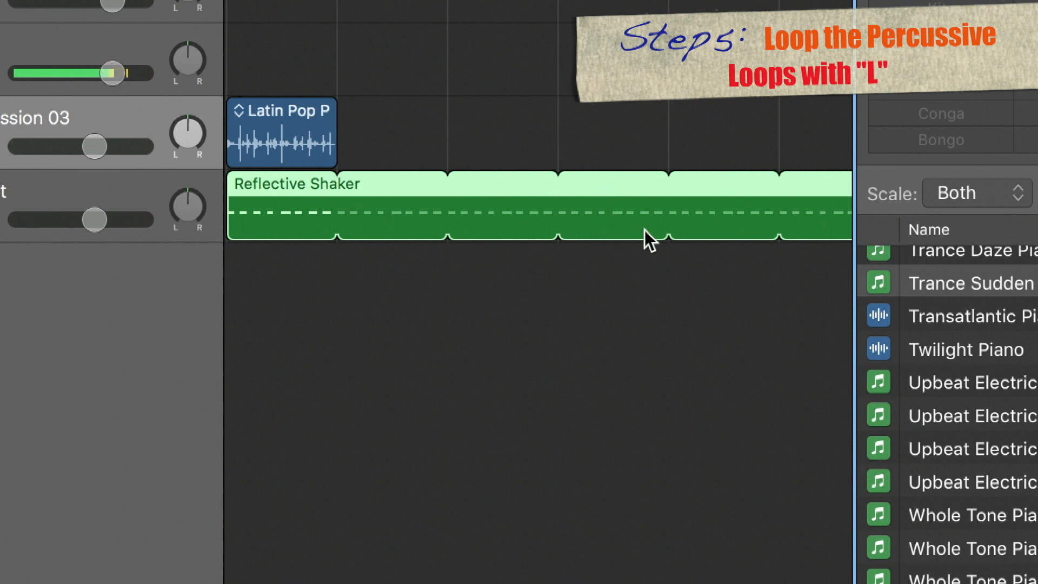
drag(664, 181, 505, 190)
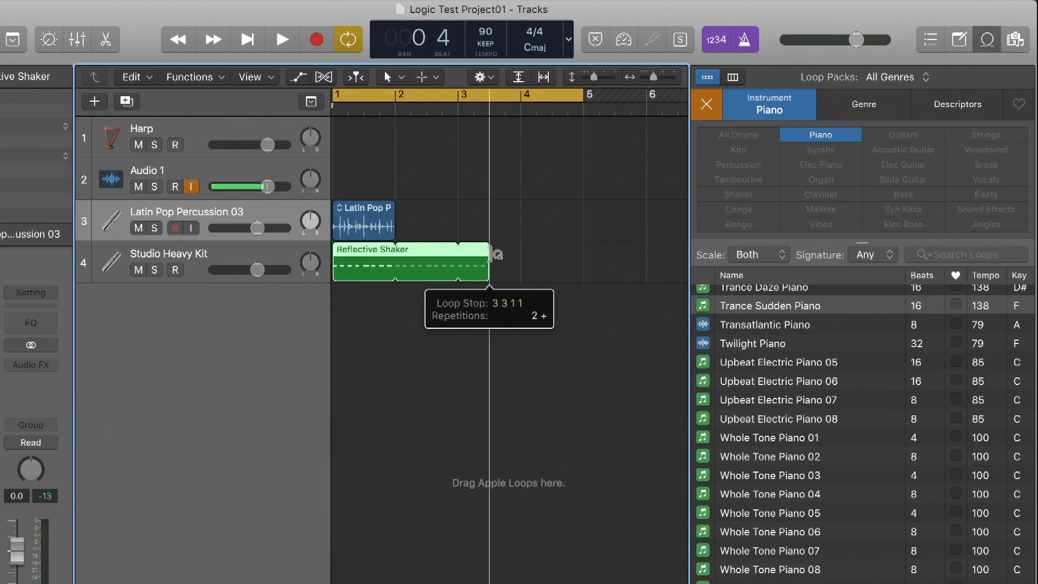
drag(495, 254, 585, 269)
key(l)
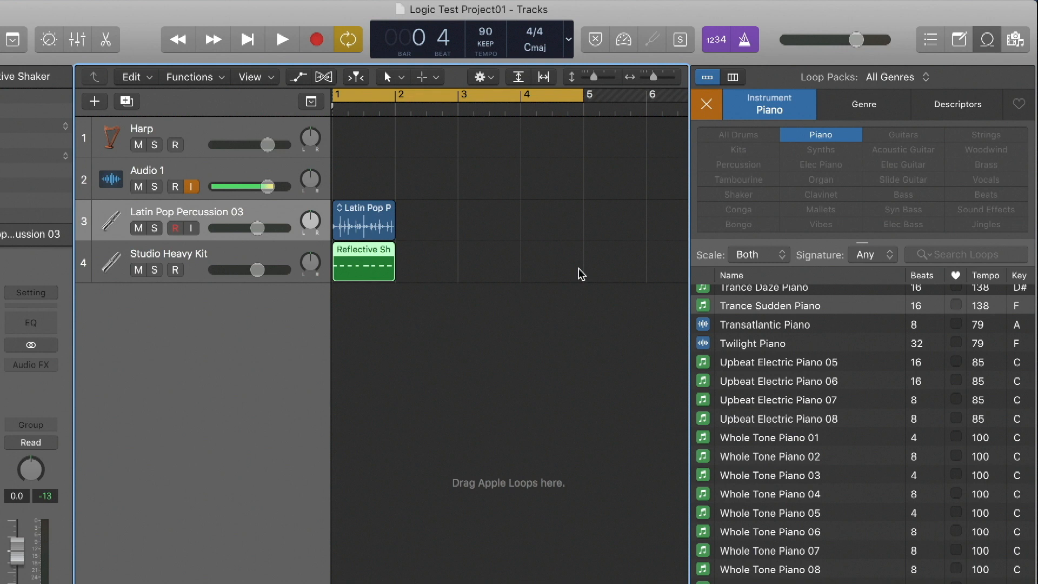
Loop the Reflective Shaker and Latin Pop Percussion 03 regions up to the start of bar 5.
key(l)
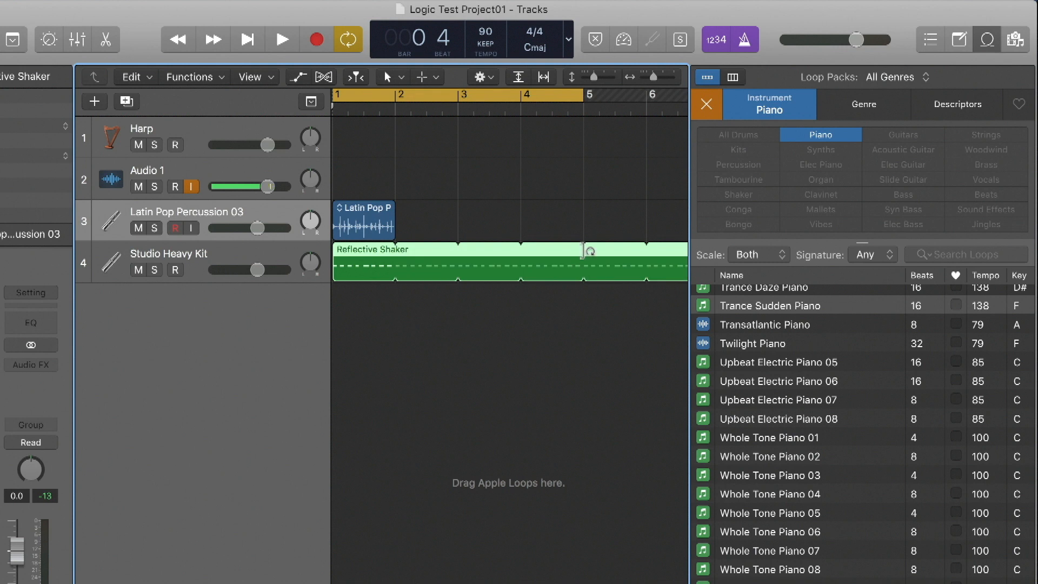
drag(585, 250, 583, 253)
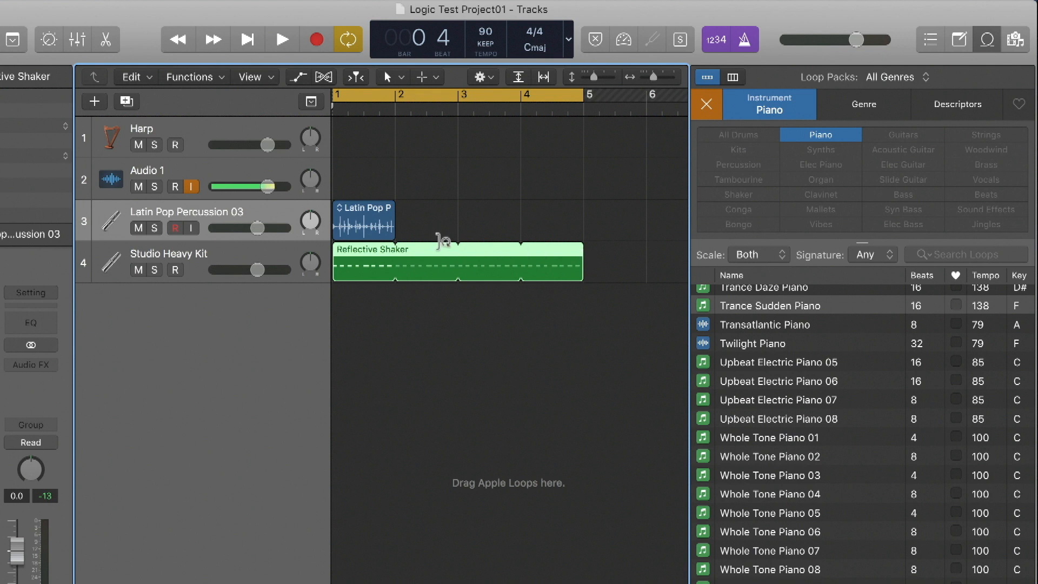
drag(395, 212, 585, 217)
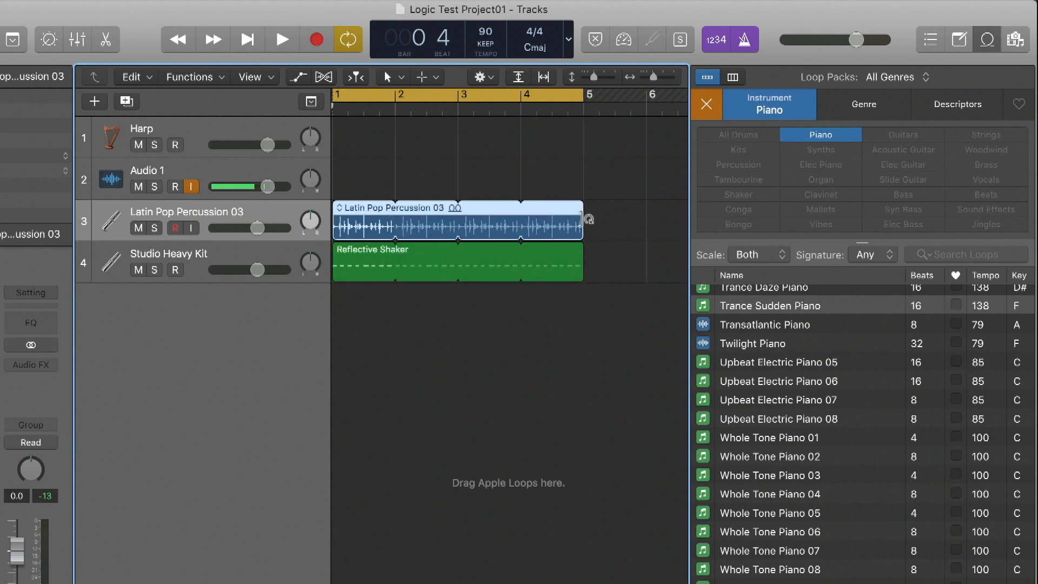
Audition the Twilight Piano loop and add it on a new track starting at bar 1.
key(super+Down)
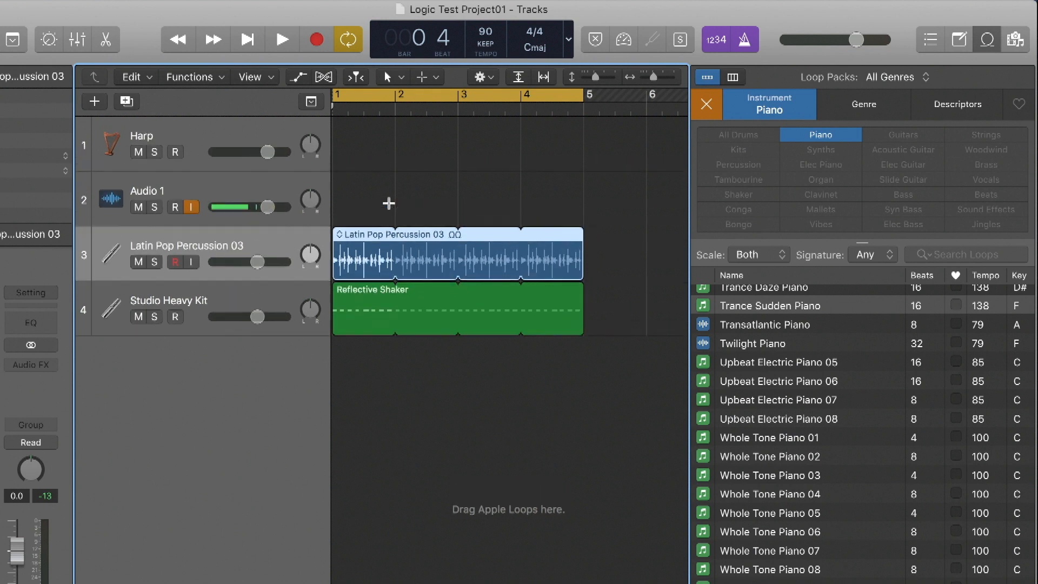
mouse_move(390, 290)
mouse_down()
mouse_move(358, 291)
mouse_move(395, 290)
mouse_up()
click(757, 342)
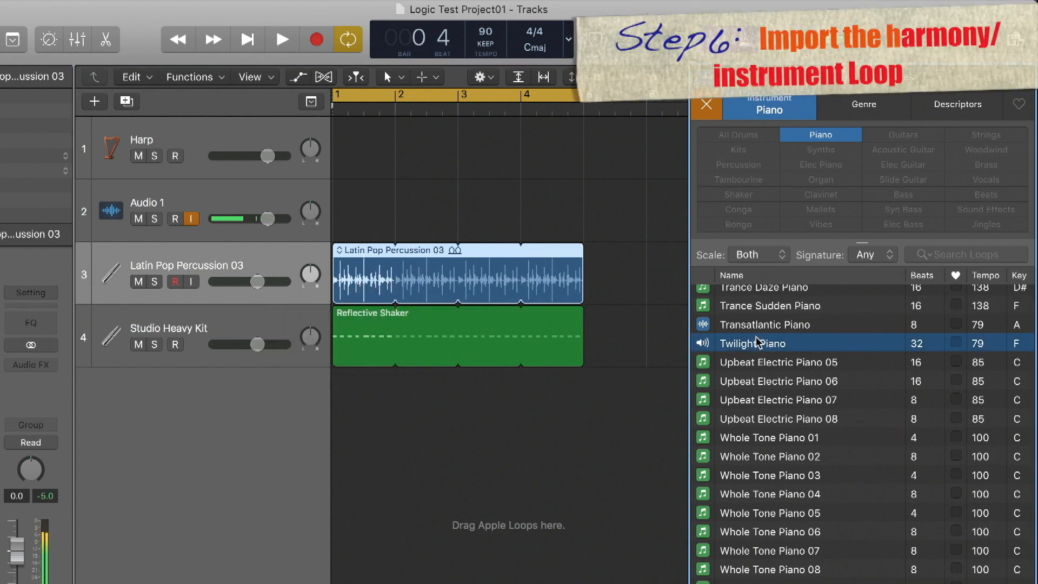
drag(712, 368, 292, 461)
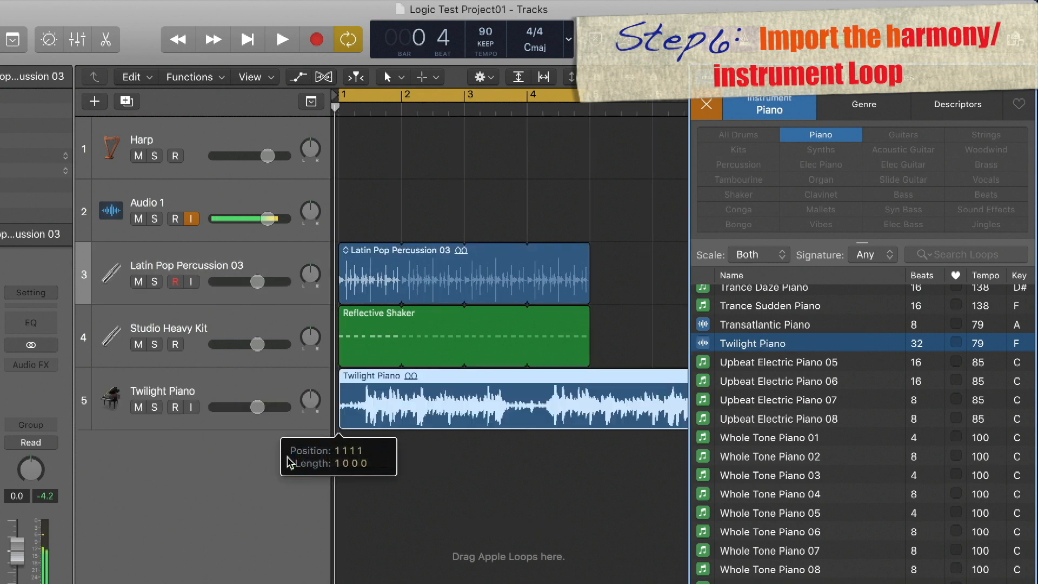
Shorten the Twilight Piano region to end at bar 3, and loop it while listening to the project.
scroll(462, 390, right, 5)
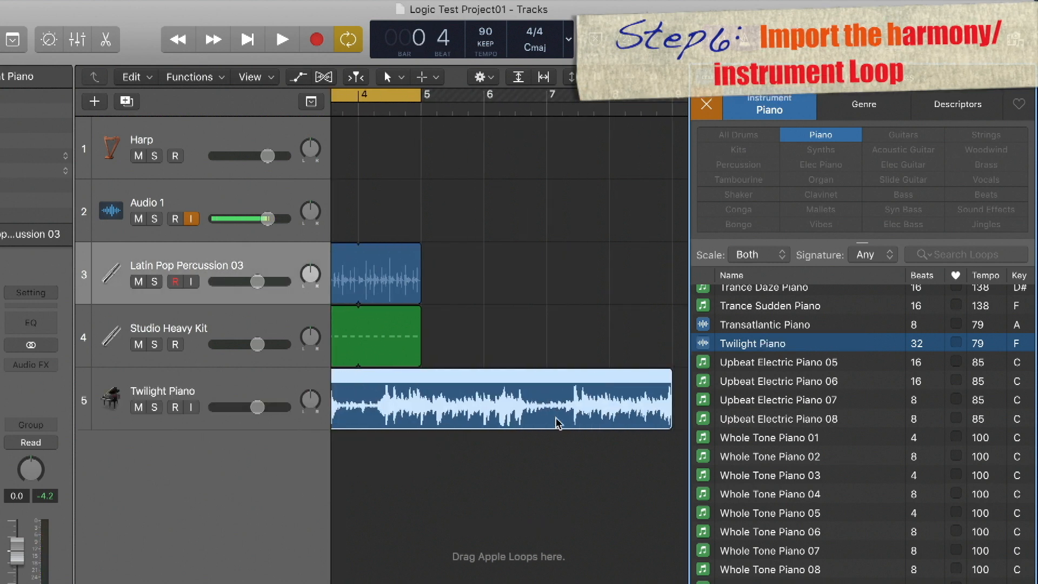
drag(672, 424, 467, 419)
key(space)
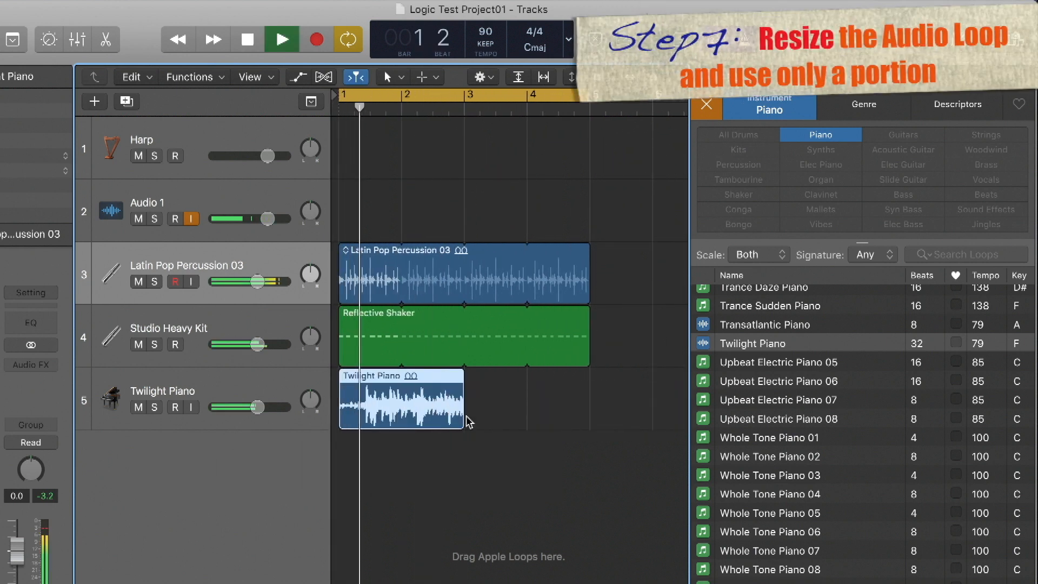
key(l)
key(space)
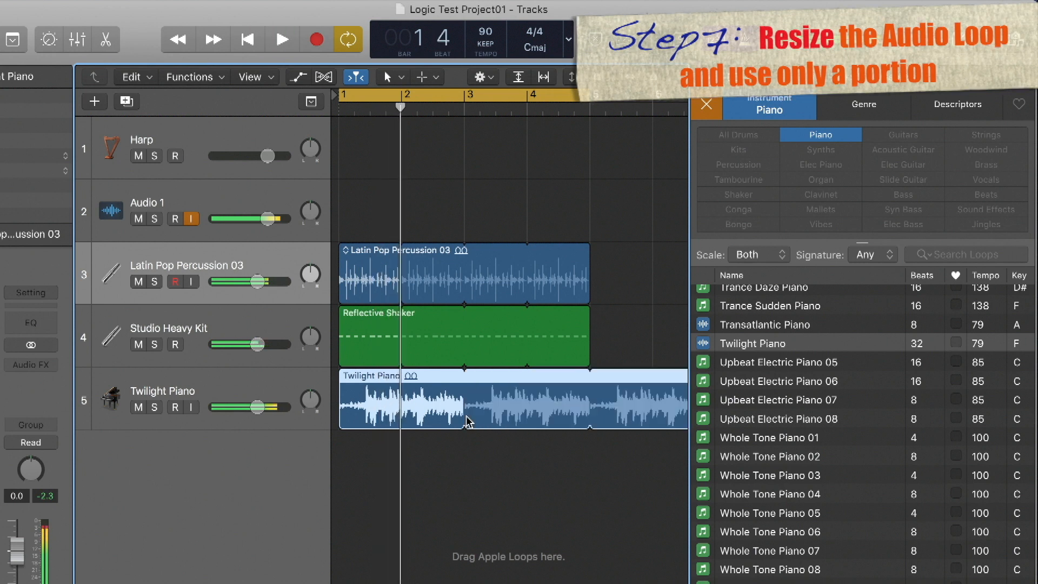
Try looping only a tiny opening fragment of Twilight Piano during playback, and extend the region back out to bar 5.
drag(481, 427, 352, 422)
key(space)
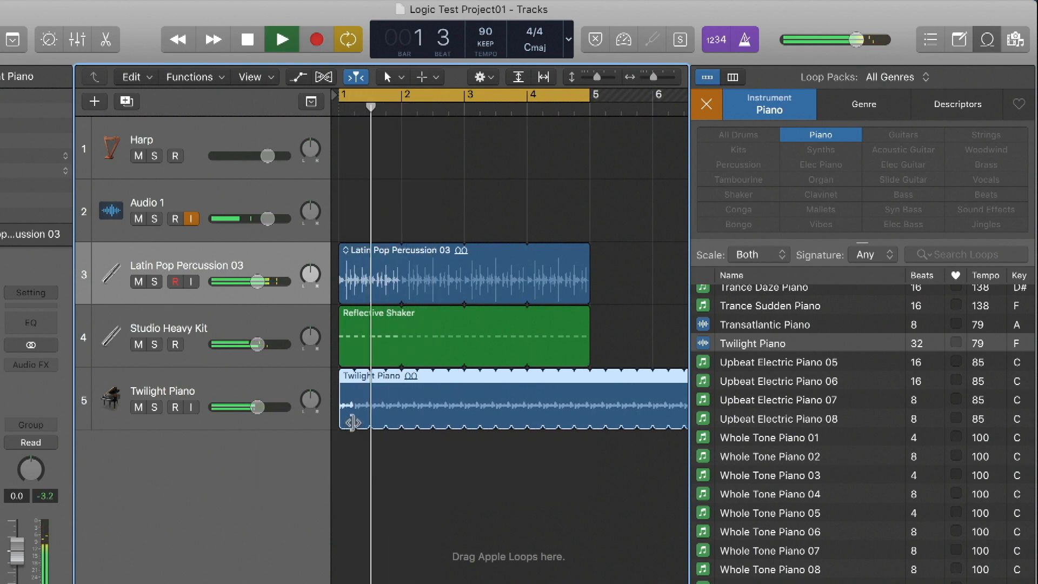
key(space)
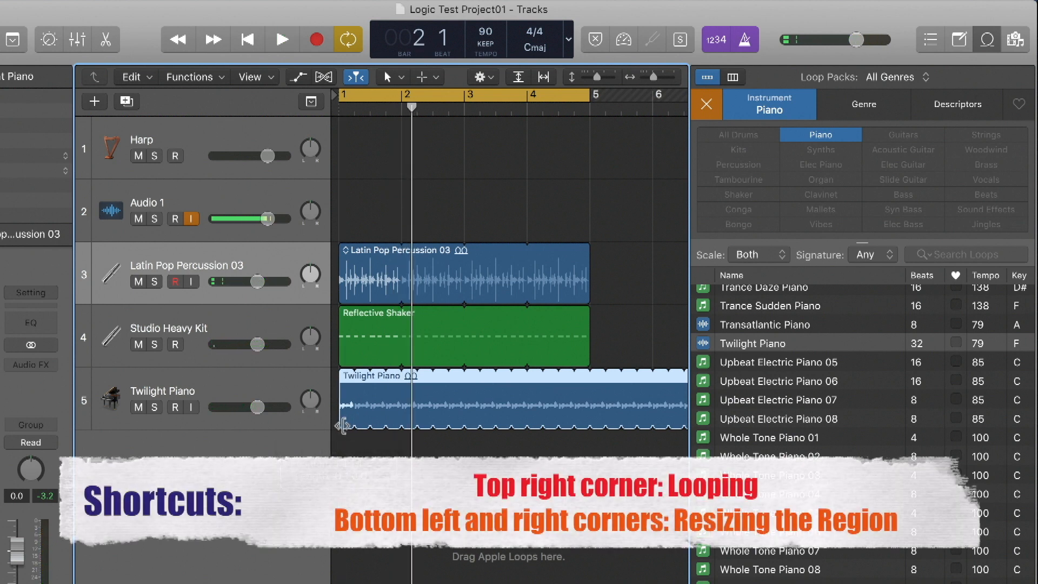
drag(354, 424, 591, 431)
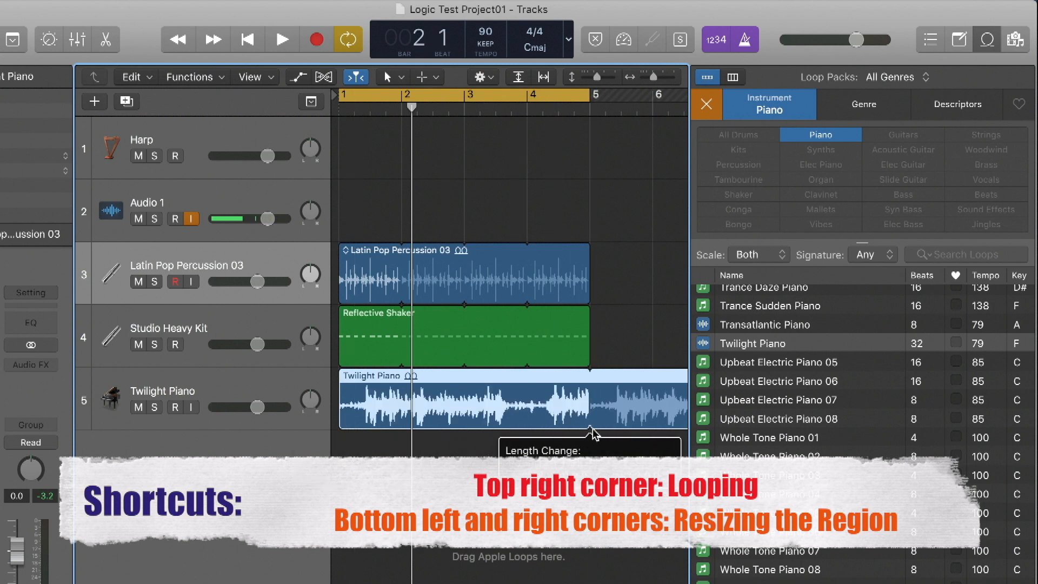
Trim the Twilight Piano region to the portion between bars 2 and 3 and move it to the start of bar 1.
drag(340, 422, 403, 422)
drag(589, 426, 462, 418)
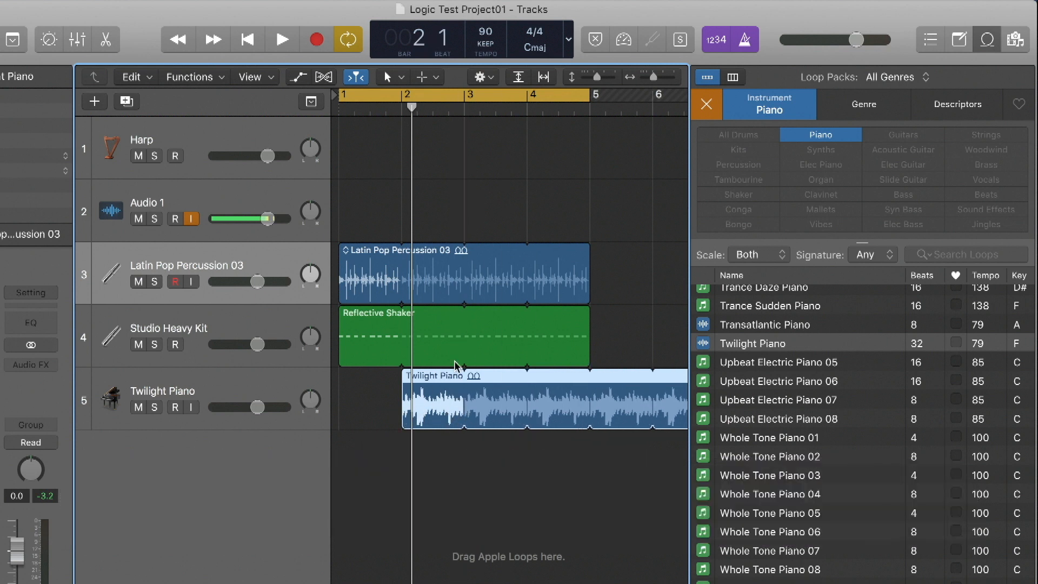
drag(463, 377, 364, 388)
Play the project from the beginning, loop the one-bar Twilight Piano region, and set its track volume to -6.4.
key(space)
drag(420, 345, 420, 344)
key(Return)
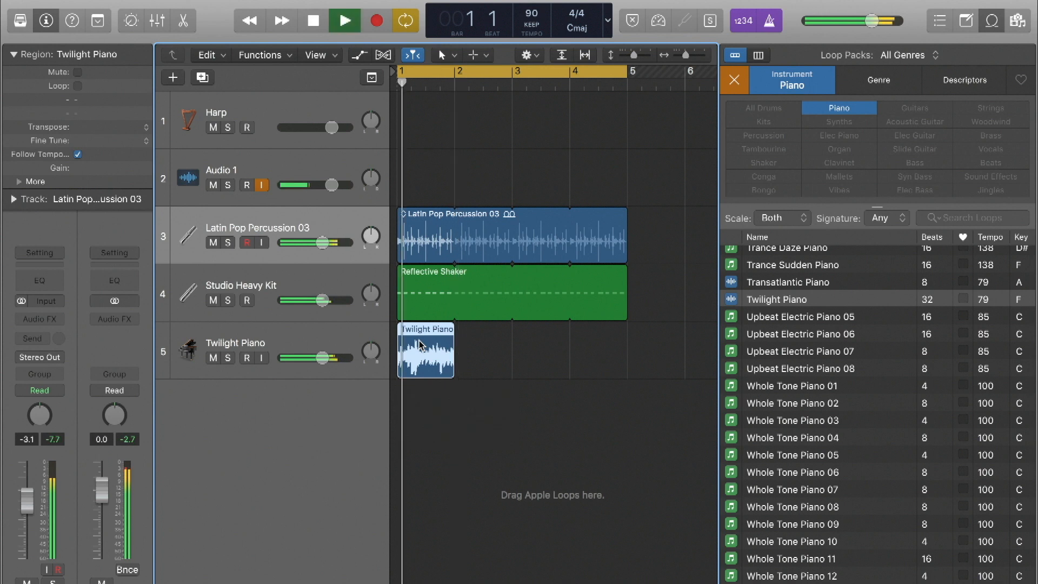
key(l)
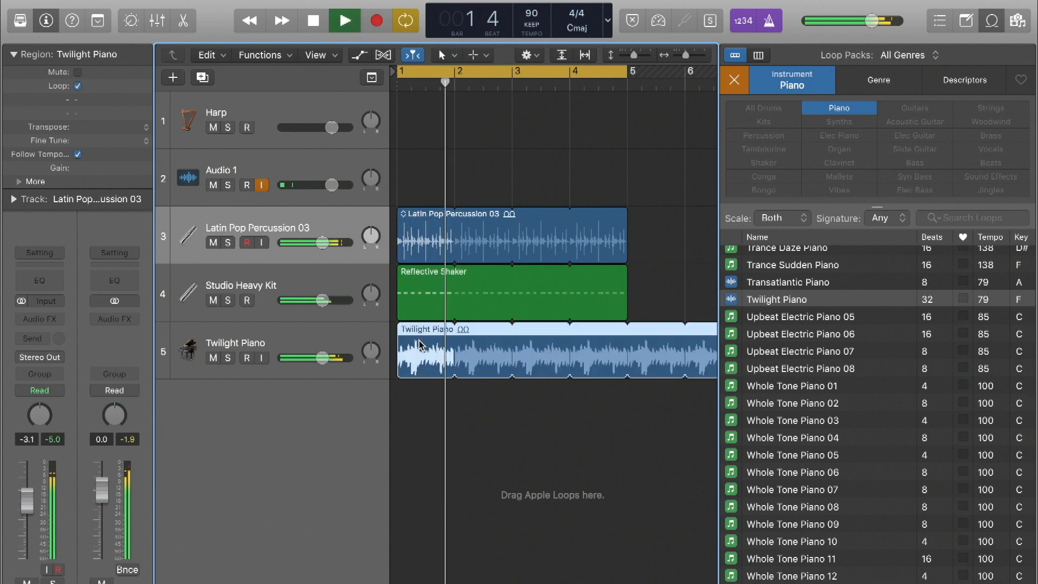
mouse_move(322, 357)
mouse_down()
mouse_move(298, 358)
mouse_move(313, 358)
mouse_up()
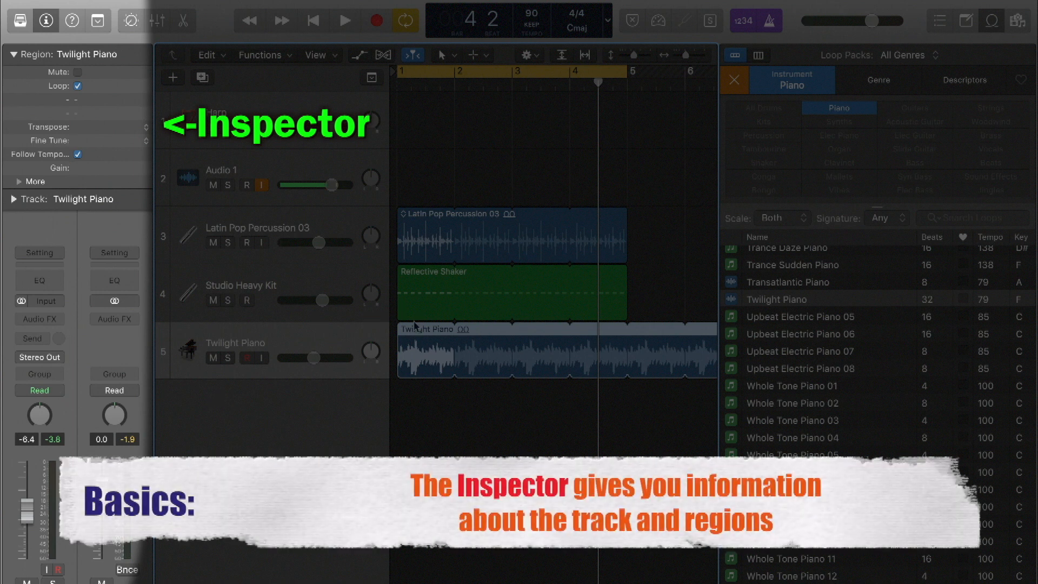
Select different tracks and regions in turn to examine their information in the Inspector, ending on the Twilight Piano track.
click(319, 285)
click(315, 224)
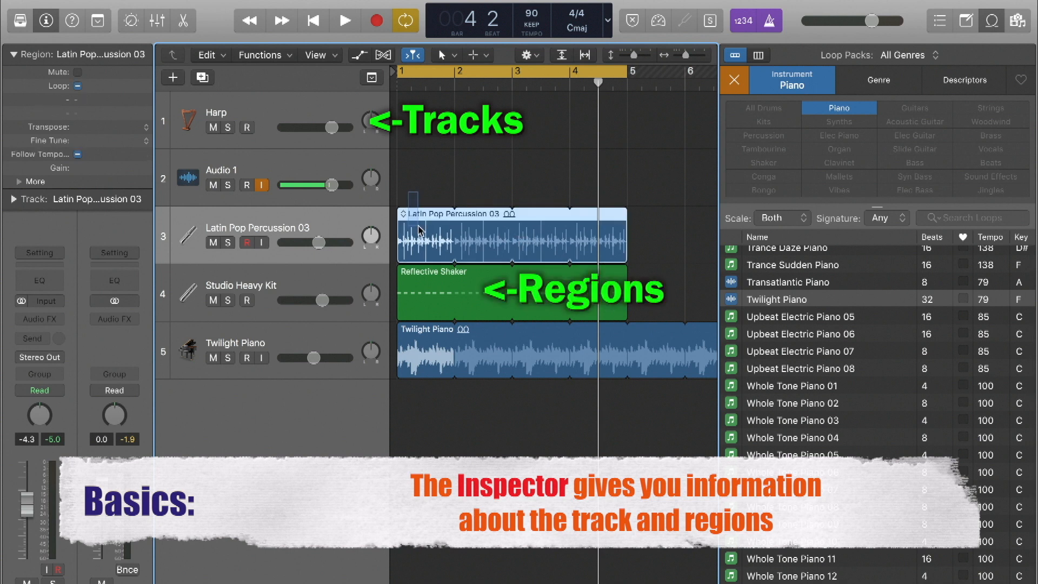
click(419, 295)
click(419, 358)
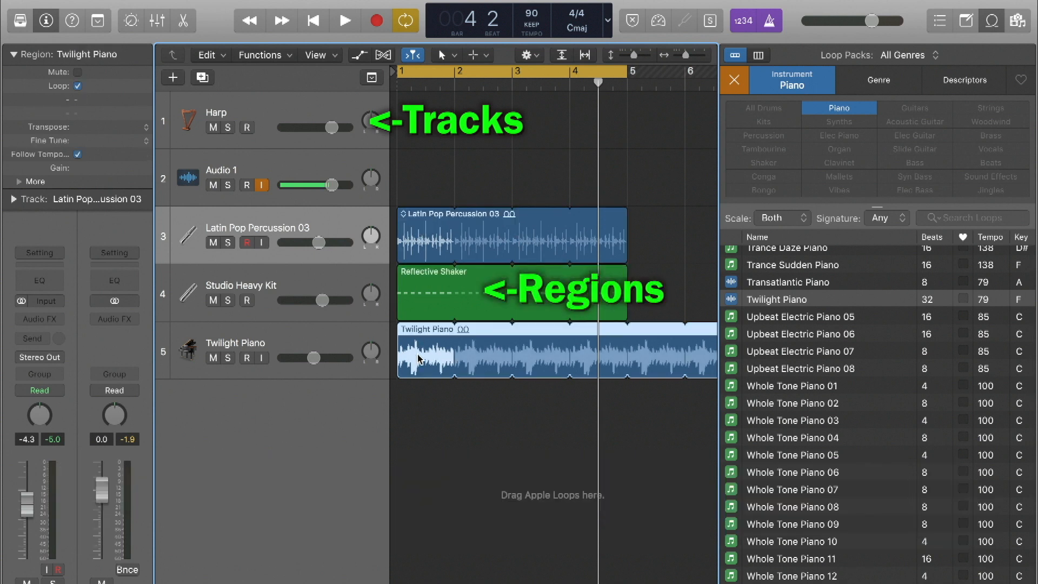
click(333, 338)
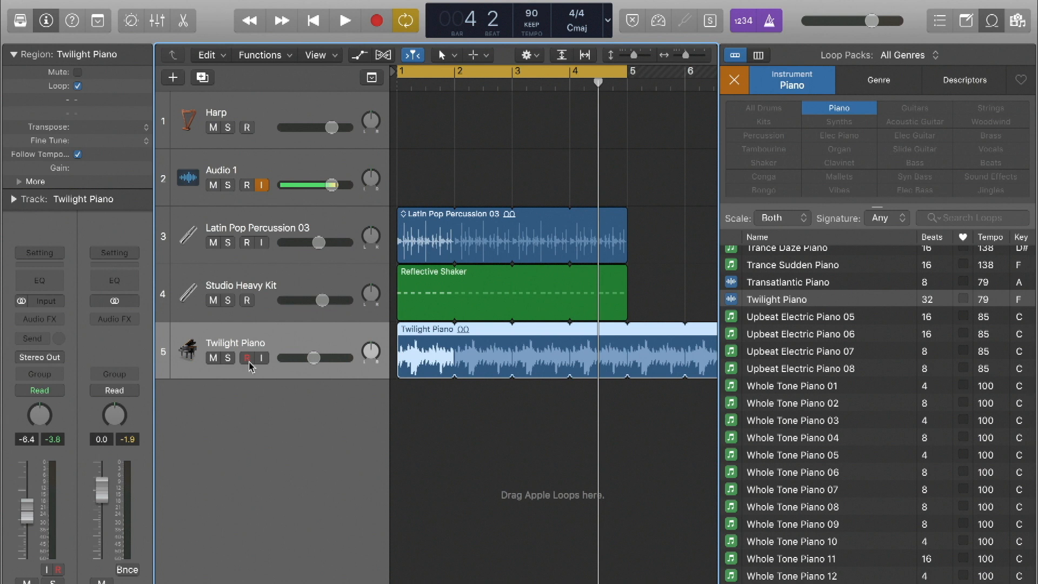
Lower the Twilight Piano track volume to -12.0 while listening to the project, and stop playback.
key(space)
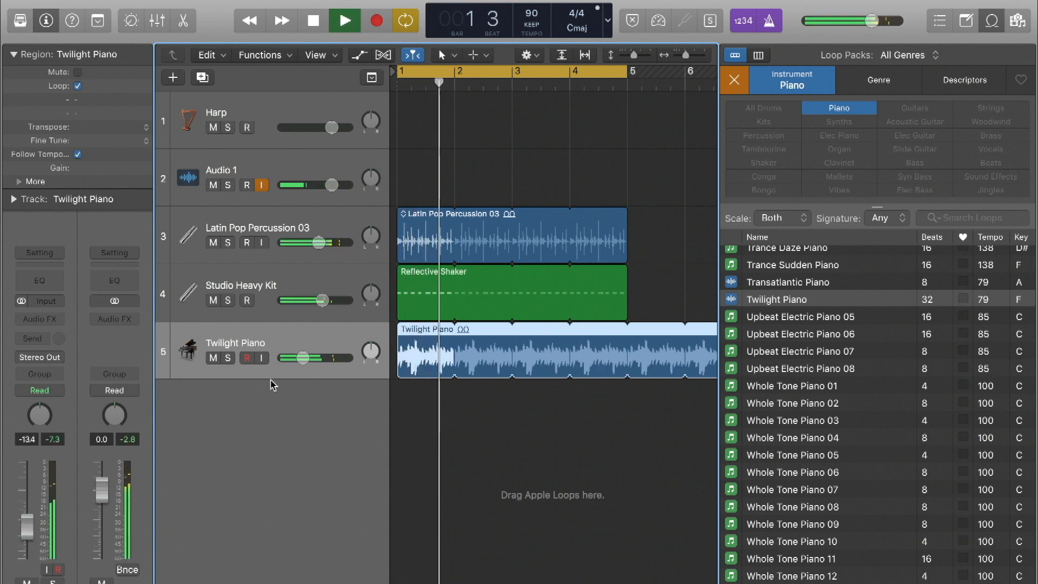
drag(302, 357, 306, 357)
key(space)
Browse the Piano loops and audition Supernatural Echo Piano 01.
scroll(772, 384, up, 2)
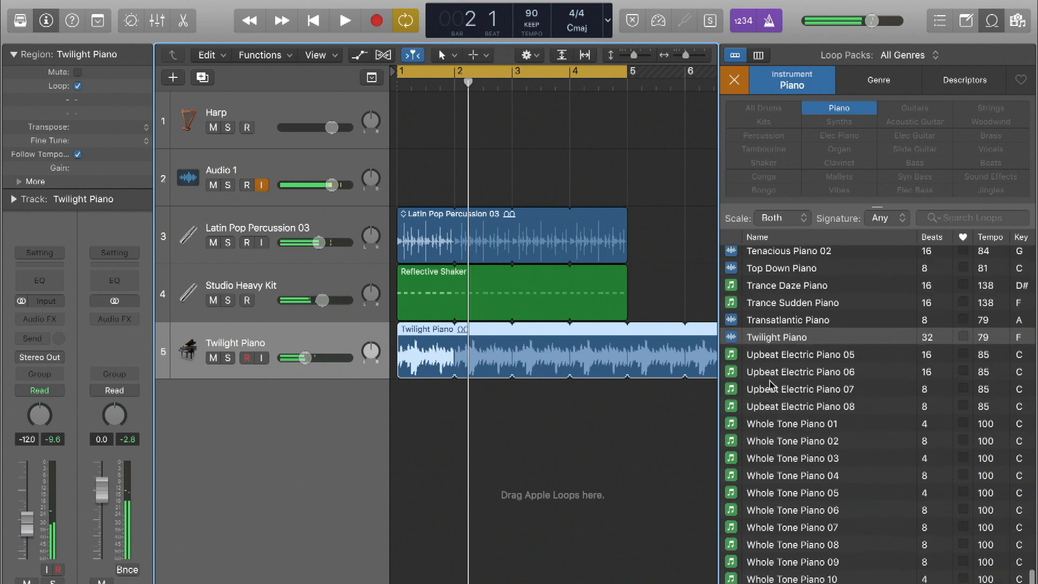
scroll(772, 385, up, 1)
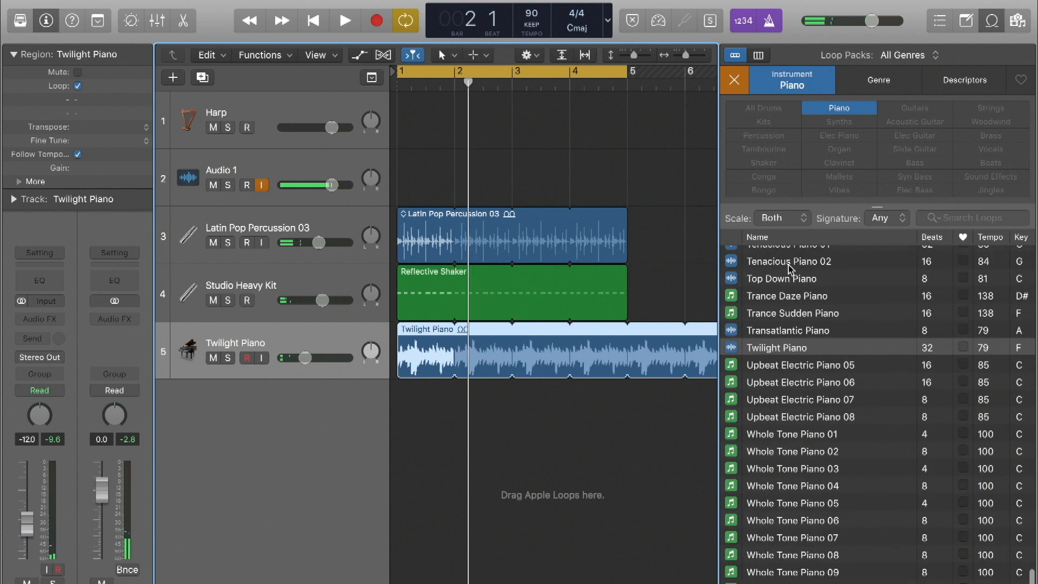
click(831, 110)
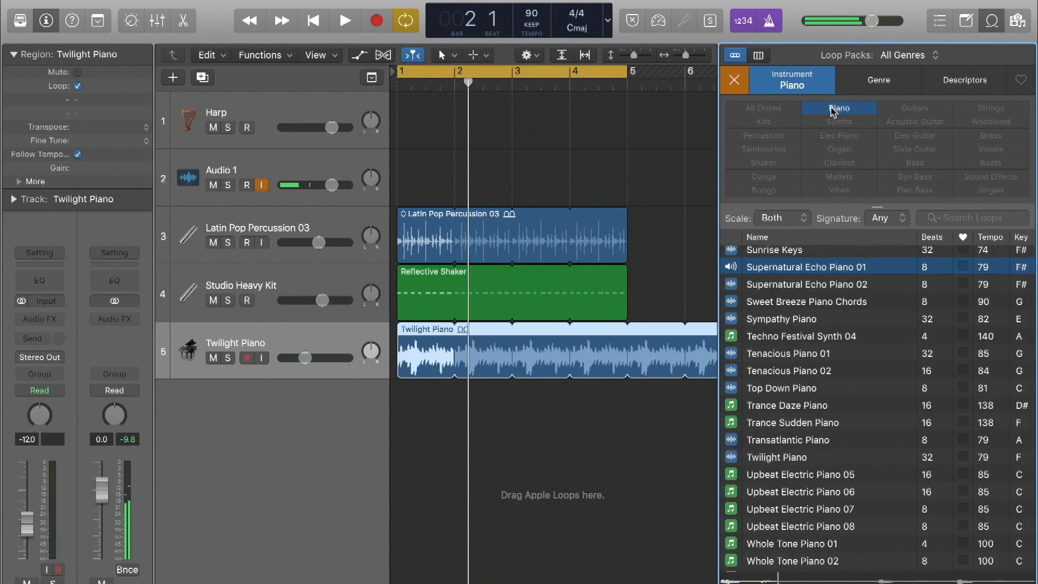
Switch the loop search from Piano to Bass, browse the Chillwave loop pack, and audition Upbeat Slide Bass.
click(833, 112)
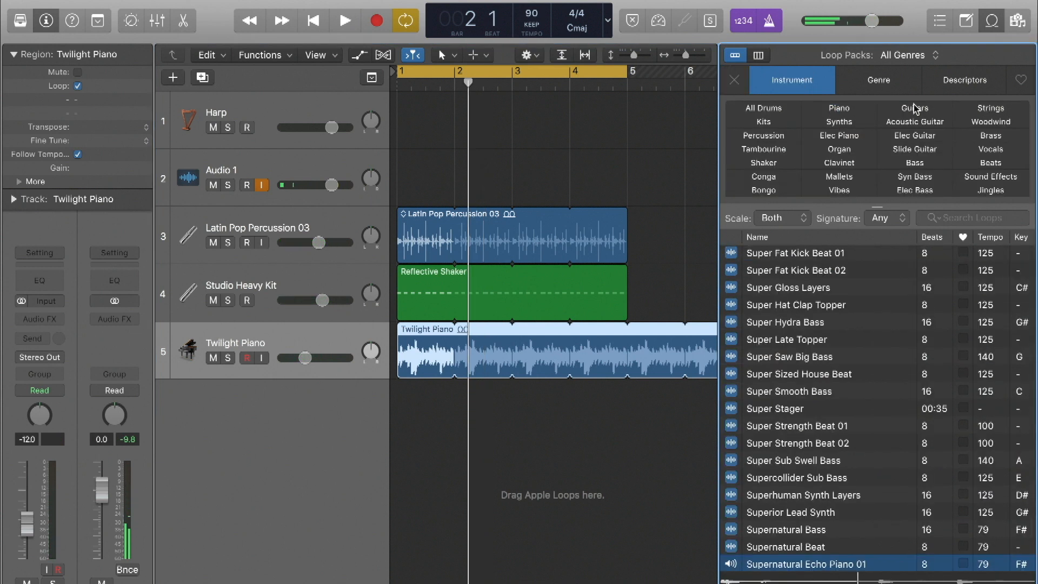
click(914, 162)
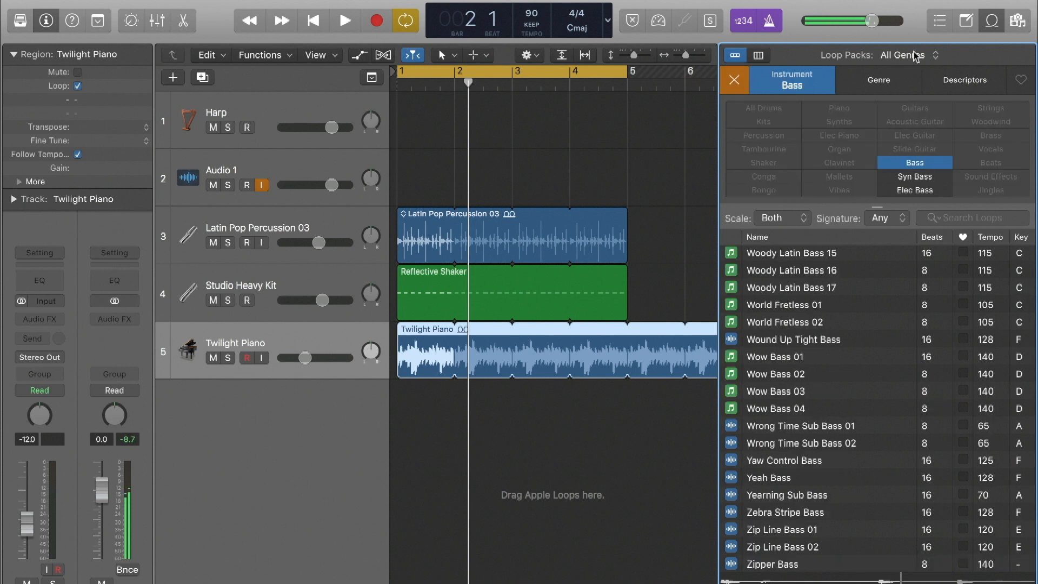
click(911, 58)
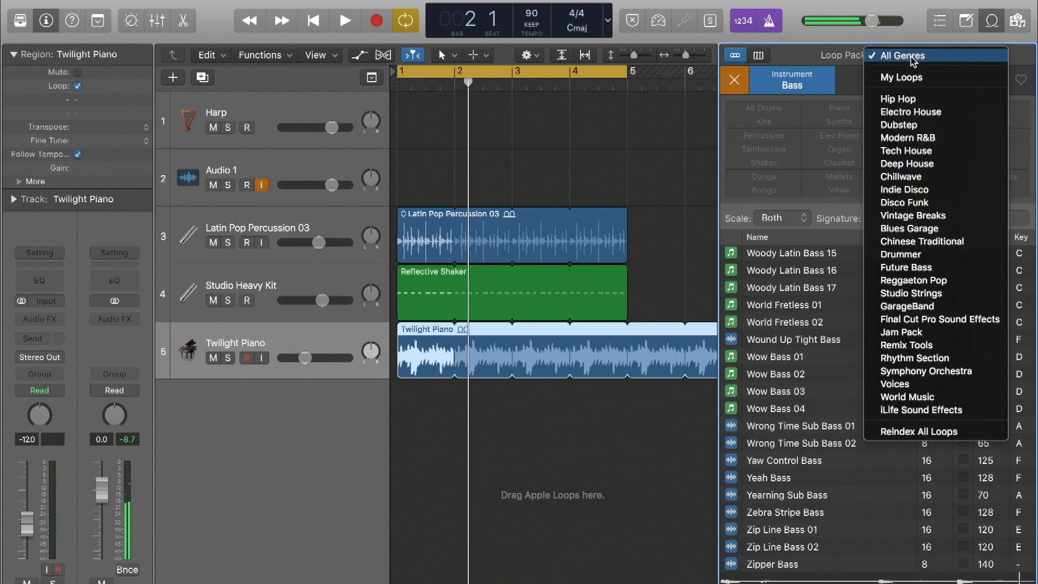
click(927, 176)
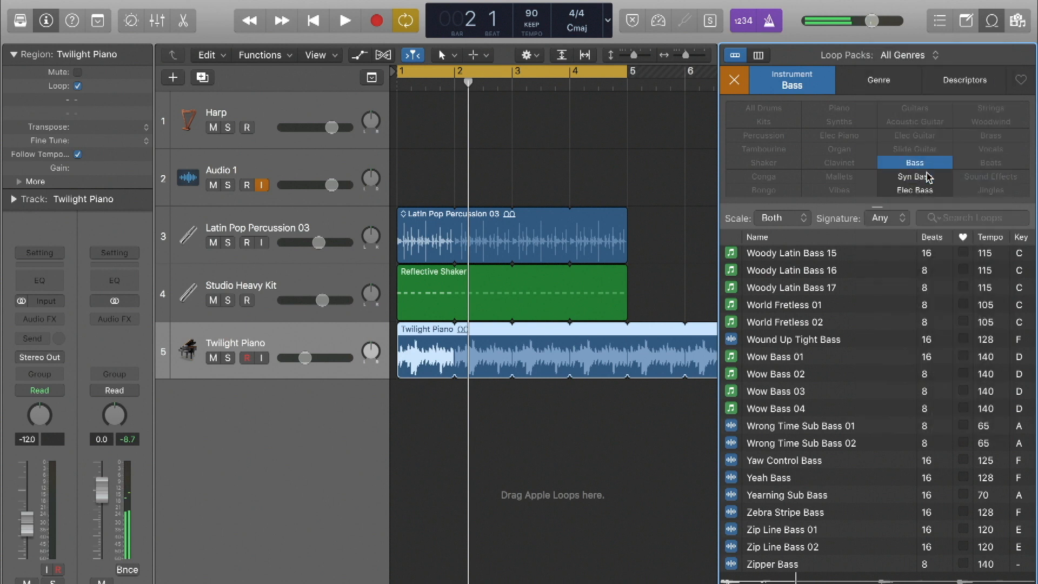
click(793, 289)
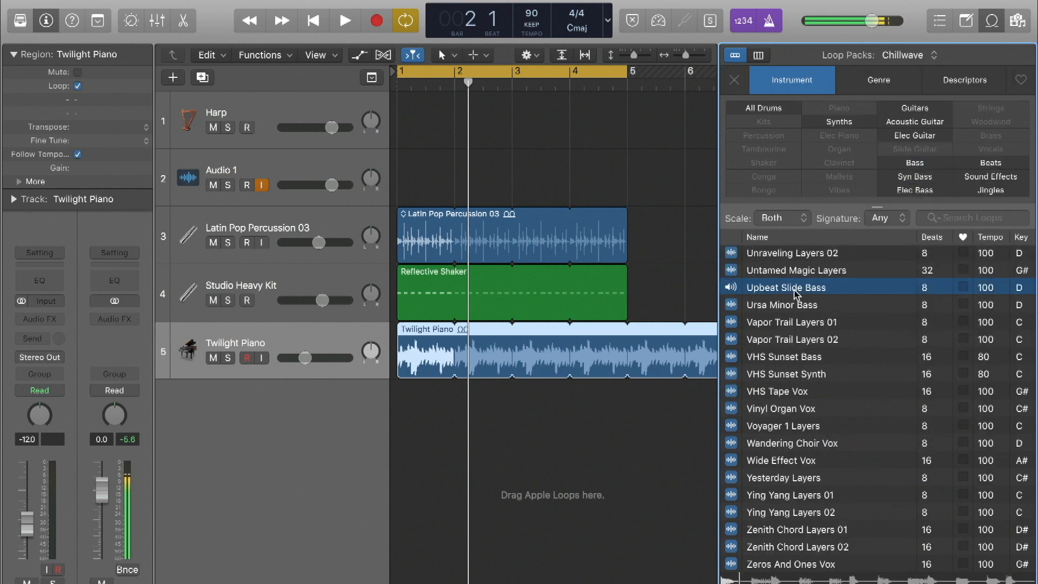
scroll(794, 292, up, 1)
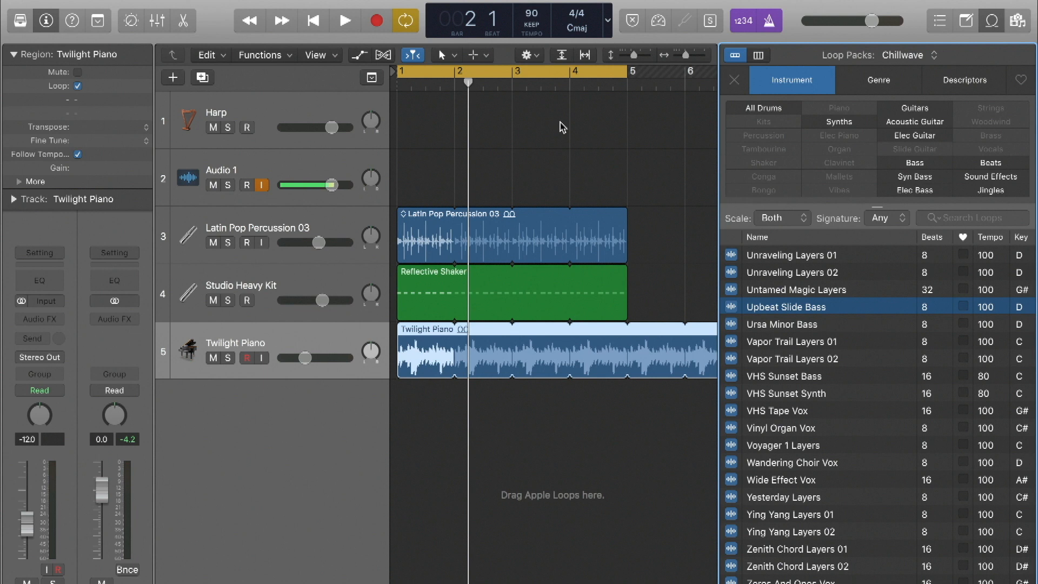
At bar 1, try A minor as the project key while auditioning Upbeat Slide Bass, and settle on D major.
key(Return)
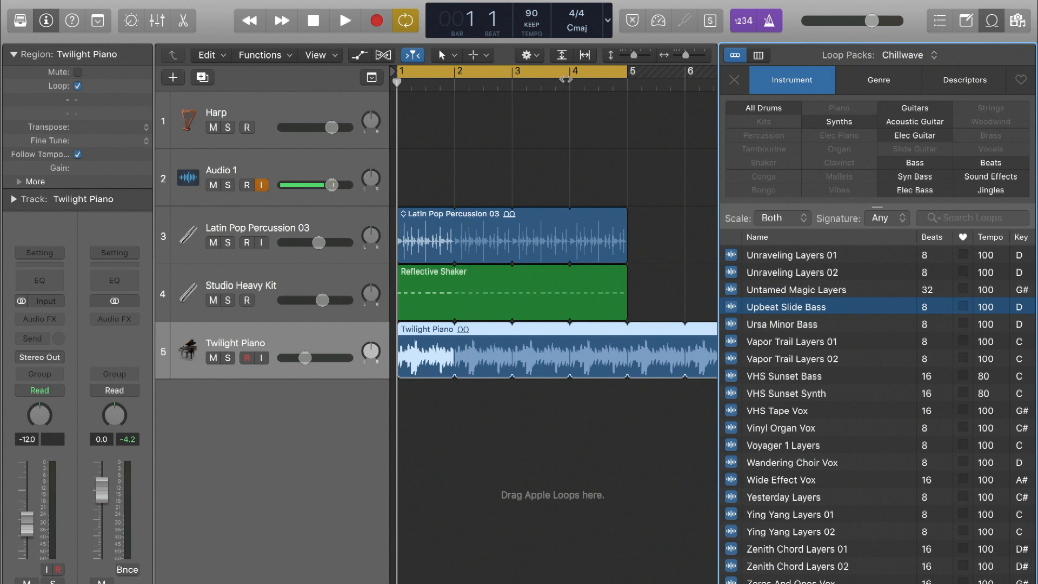
click(577, 28)
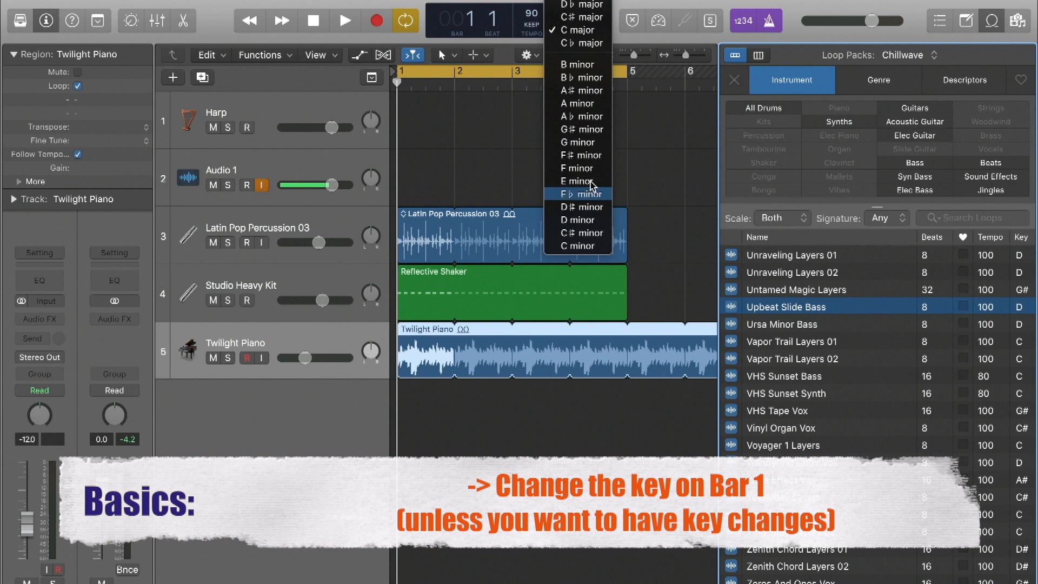
click(593, 103)
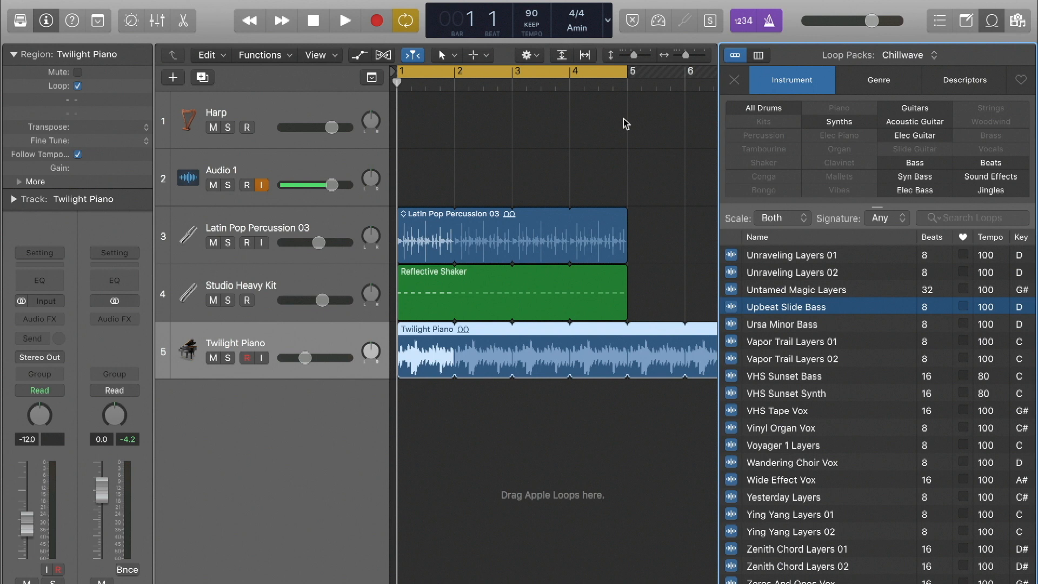
click(770, 312)
click(582, 38)
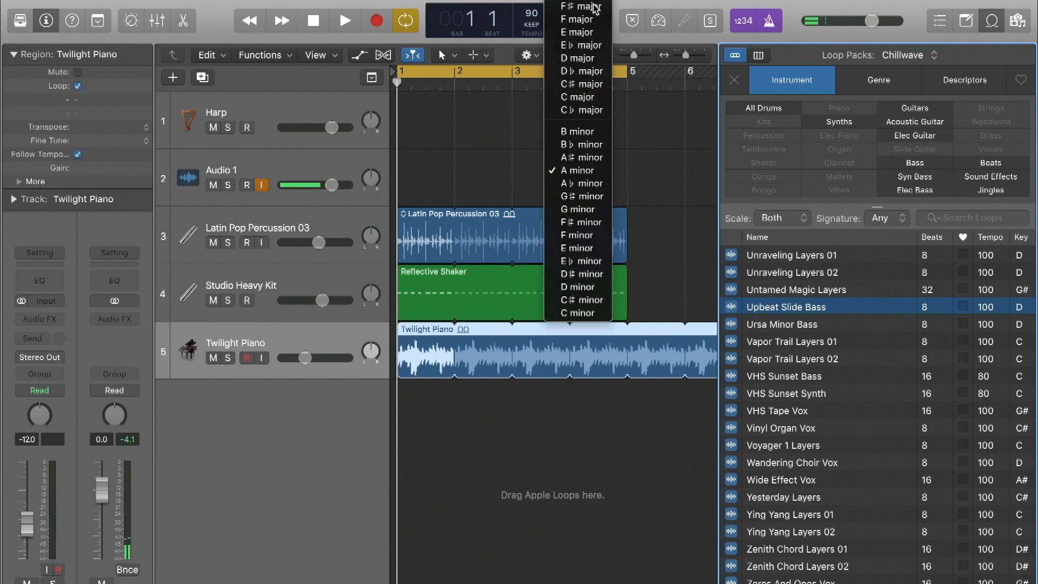
click(589, 60)
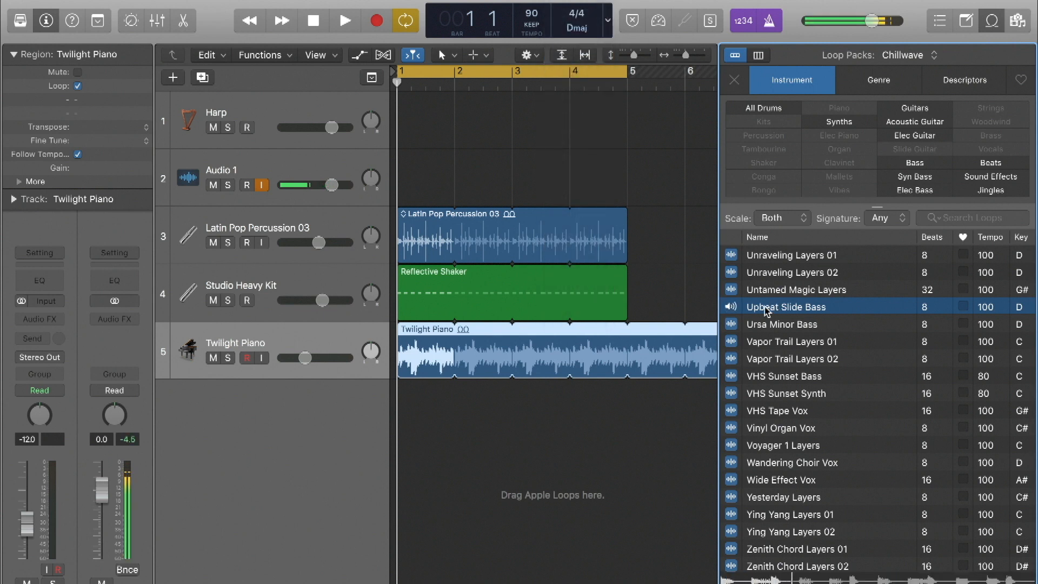
Add Upbeat Slide Bass on a new track at bar 1 and loop its region while listening to the project.
key(space)
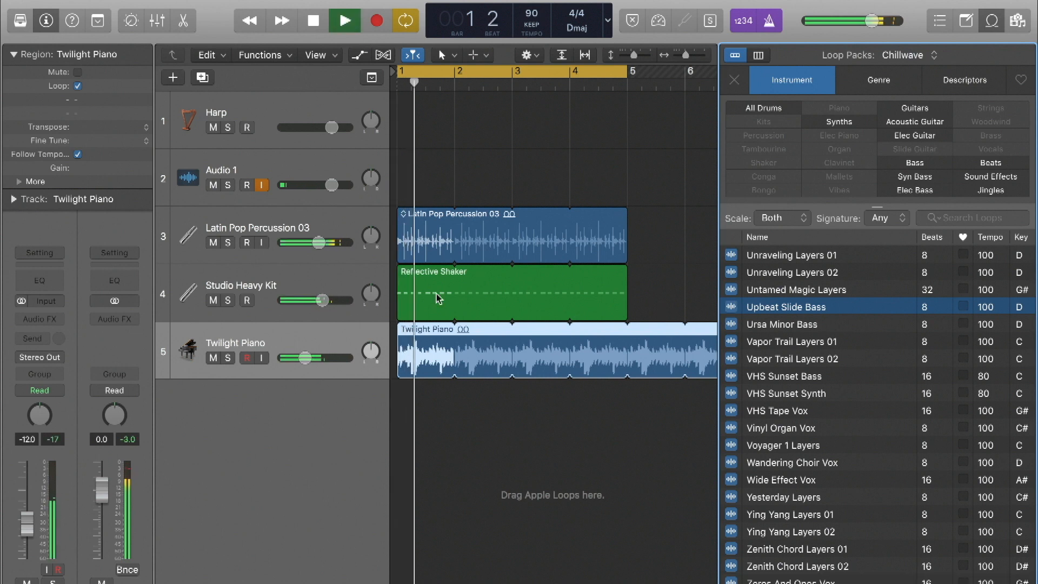
key(space)
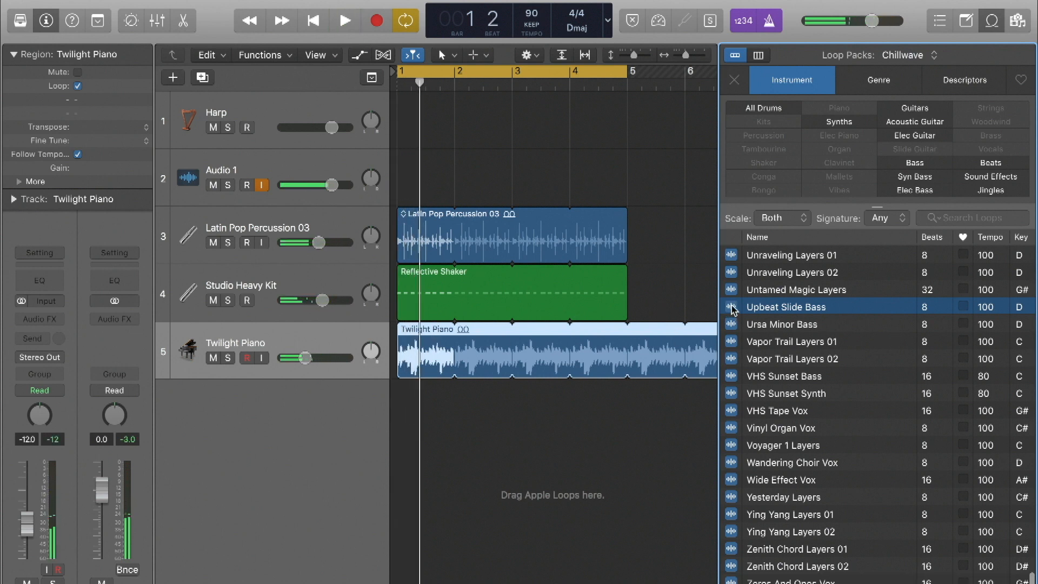
drag(734, 308, 371, 428)
key(space)
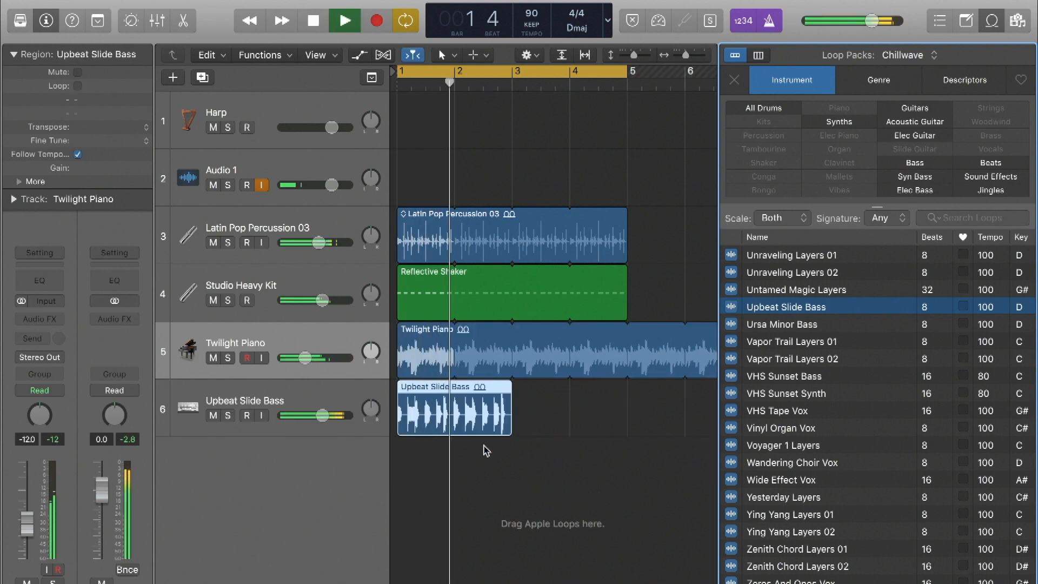
key(l)
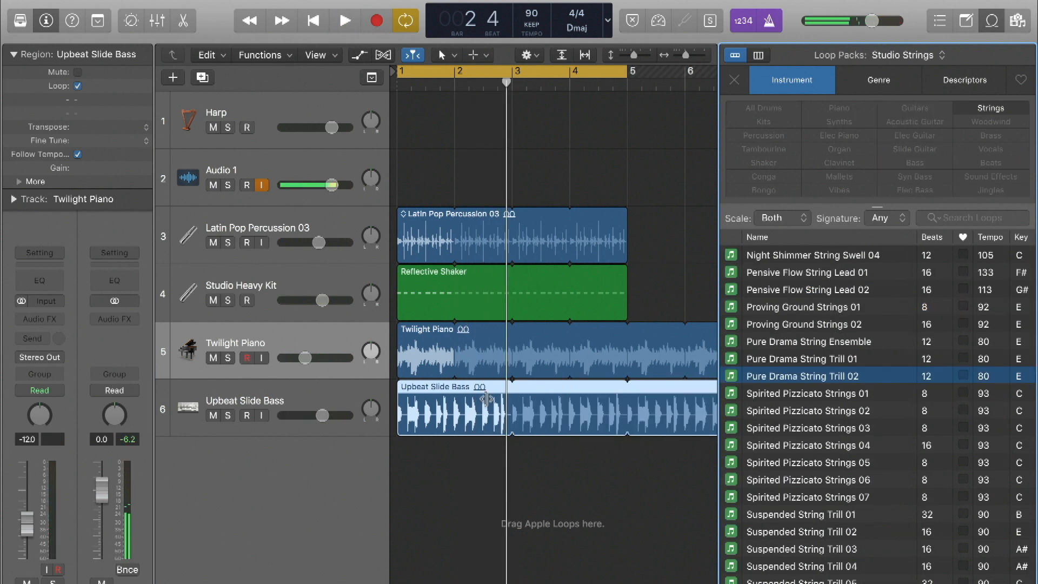
Play the project from the main window and audition Pure Drama String Trill 02 from the Studio Strings pack over it.
click(439, 477)
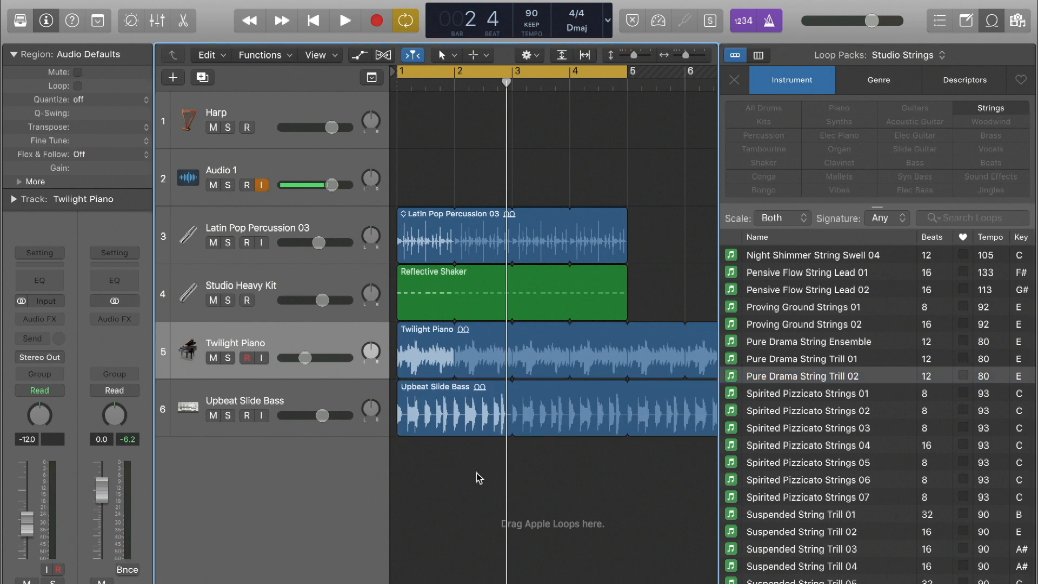
key(space)
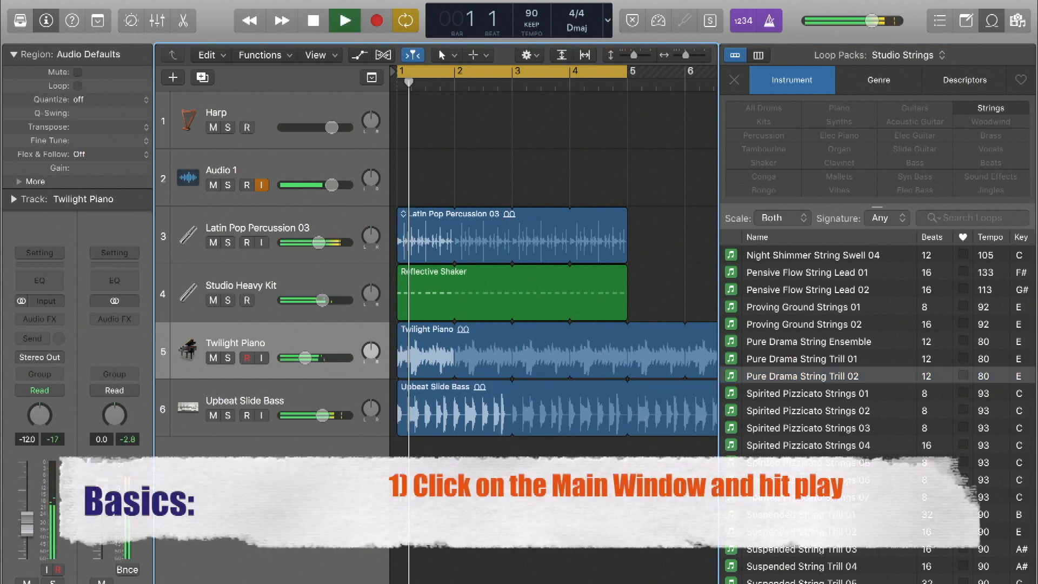
click(770, 377)
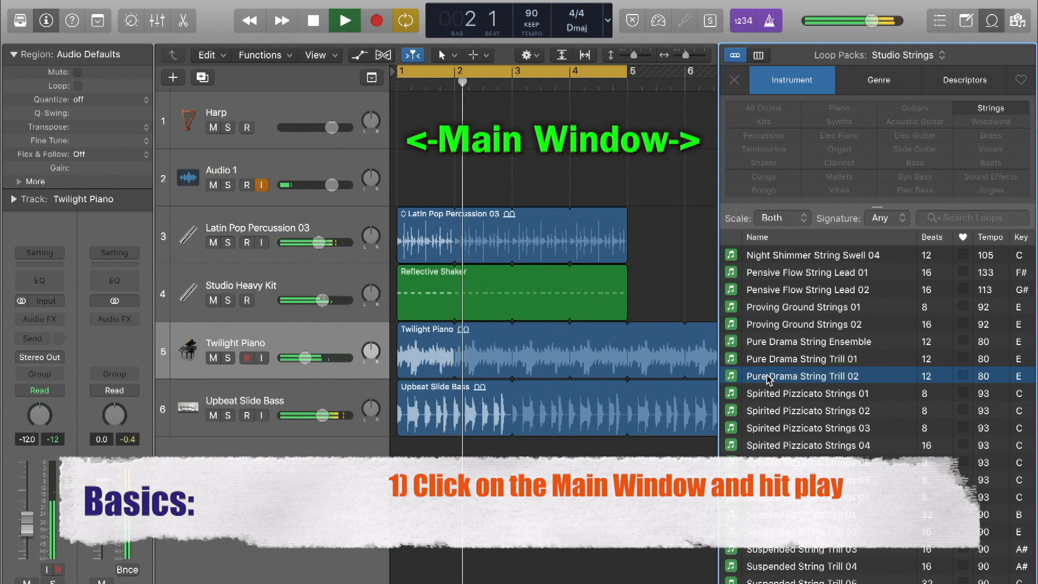
click(745, 376)
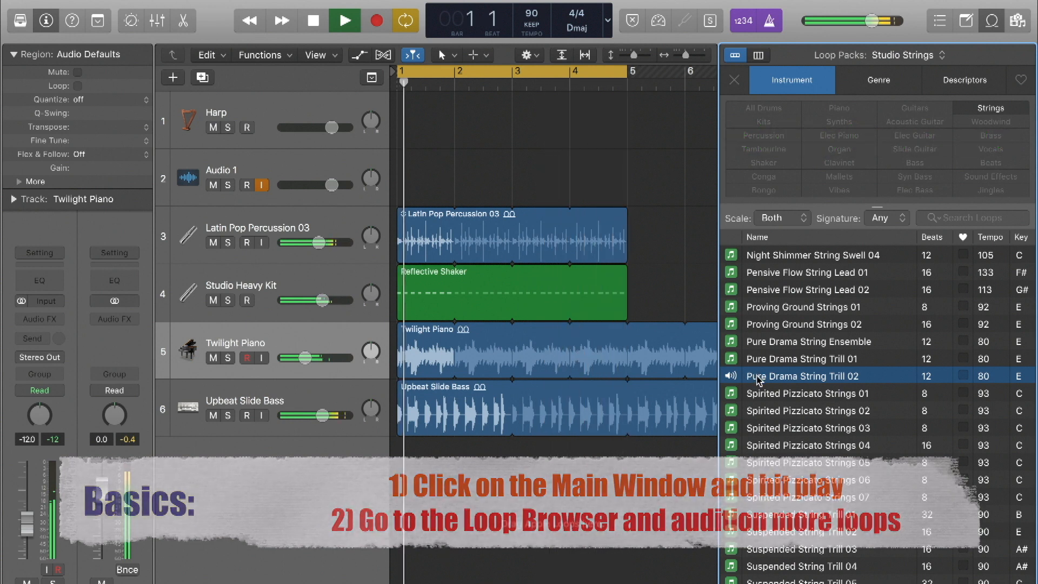
click(760, 379)
Place Pure Drama String Trill 02 on a new track at bar 3 and close the Loop Browser.
drag(759, 380, 508, 496)
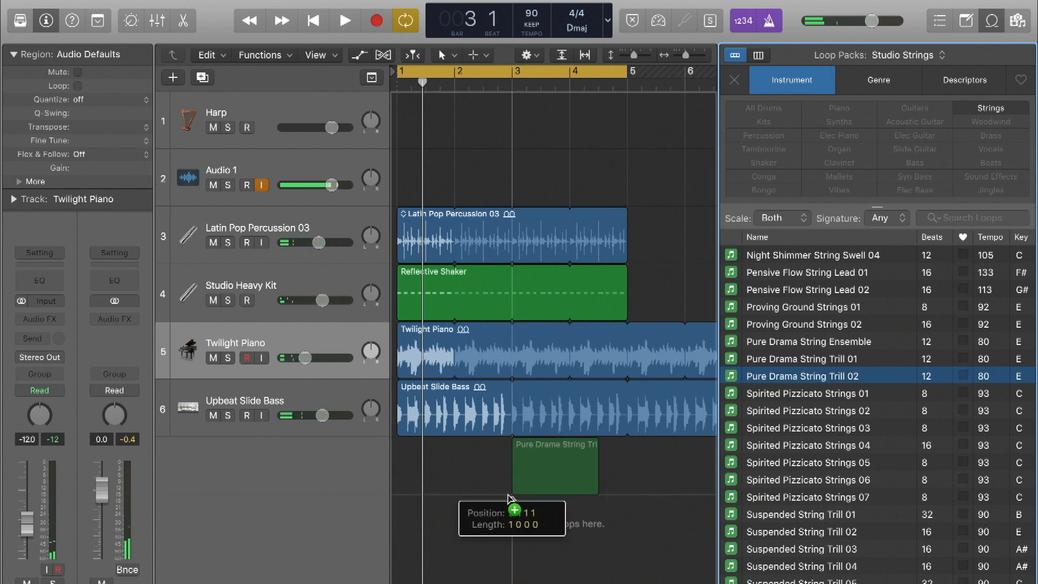
drag(516, 283, 542, 421)
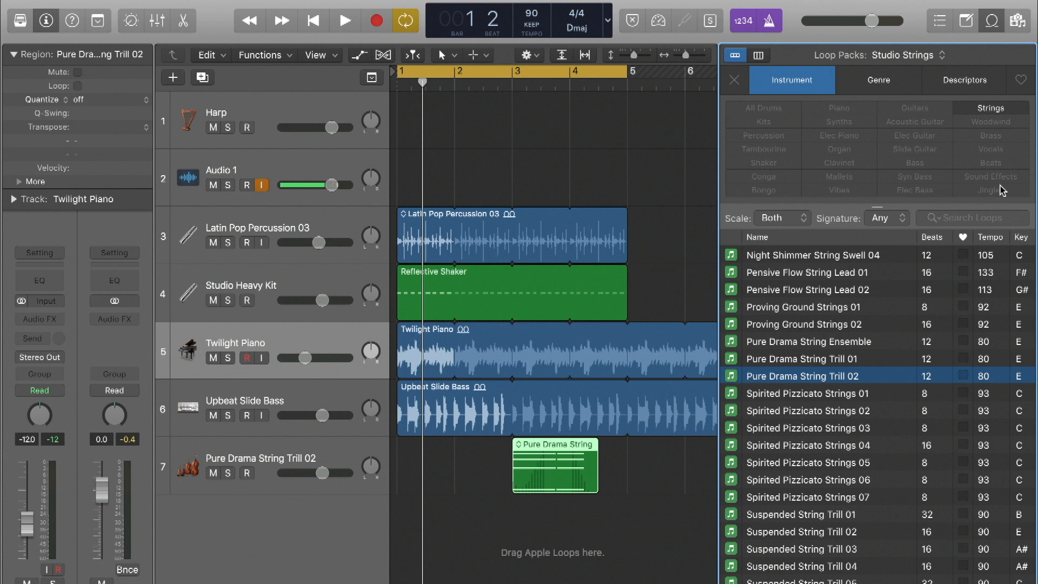
click(992, 21)
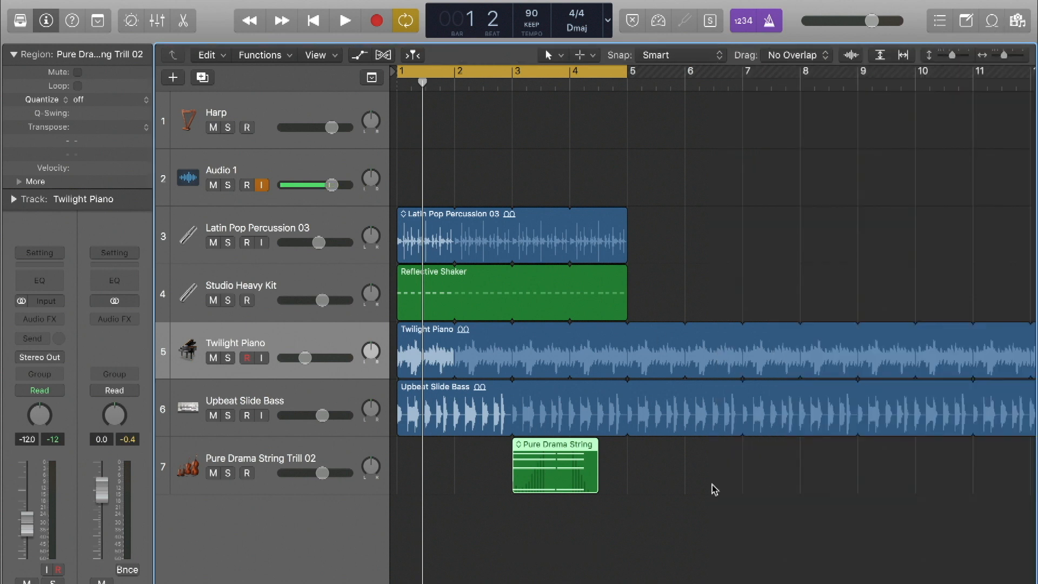
Move the Pure Drama String Trill 02 region to bar 4 and shorten it to end at bar 5.
click(631, 504)
drag(561, 475, 636, 475)
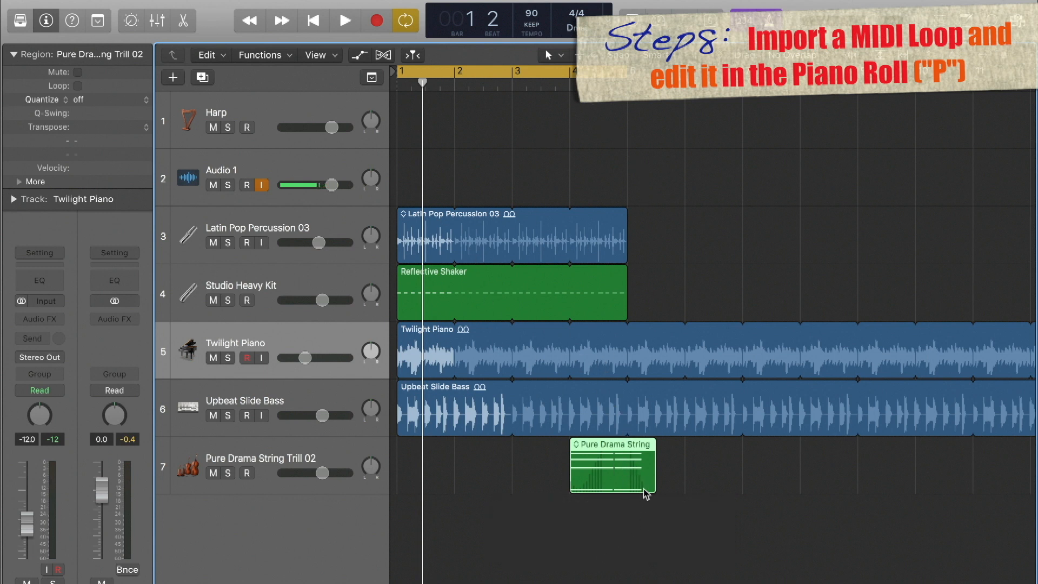
drag(648, 480, 620, 480)
Open the string region in the Piano Roll and extend its three upper chord notes to the end of bar 4.
key(p)
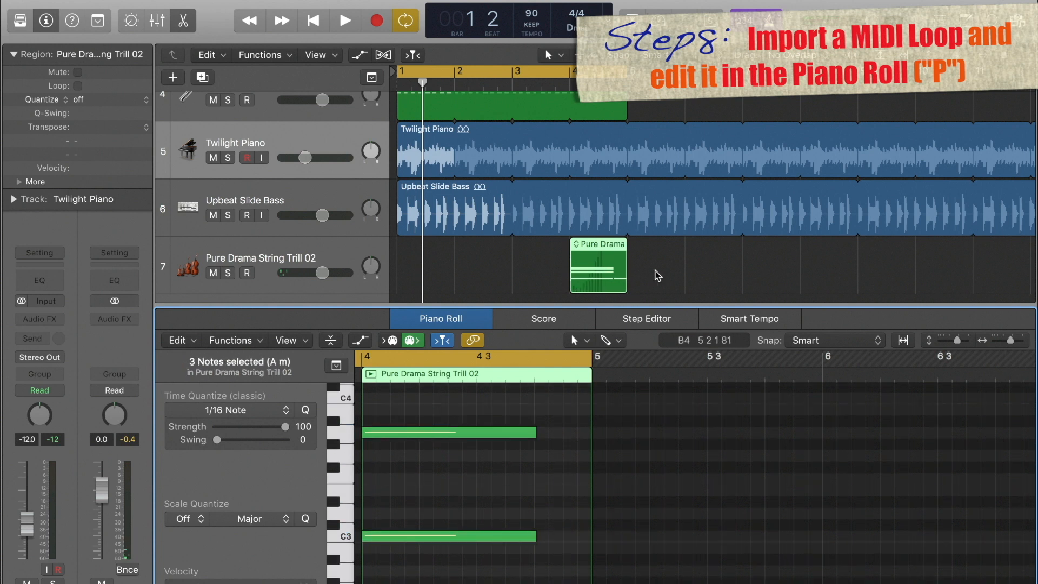
scroll(578, 500, up, 2)
key(super+Up)
key(super+Up)
key(super+Up)
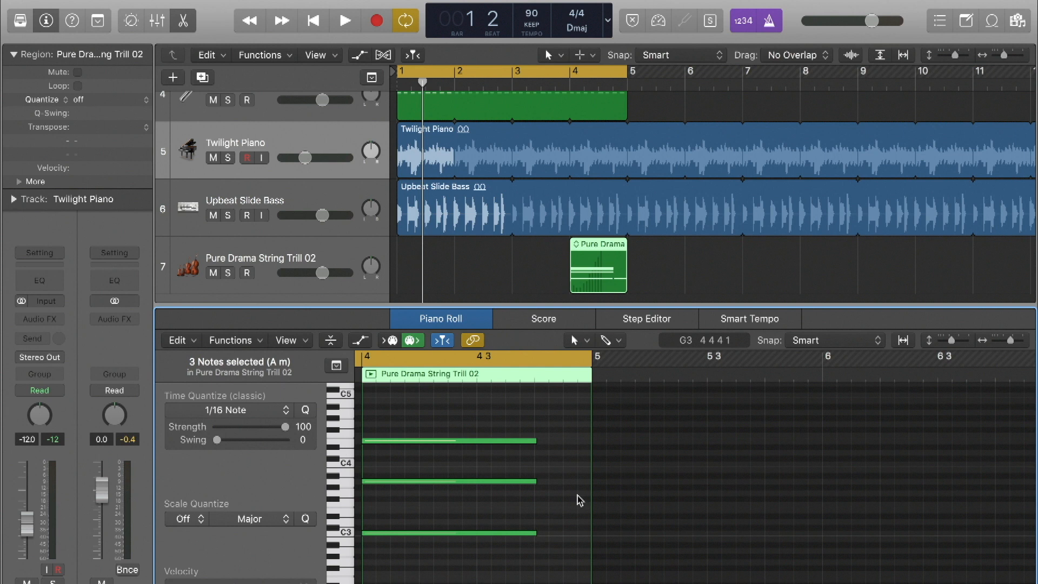
drag(514, 422, 536, 582)
drag(534, 490, 588, 491)
scroll(586, 491, up, 4)
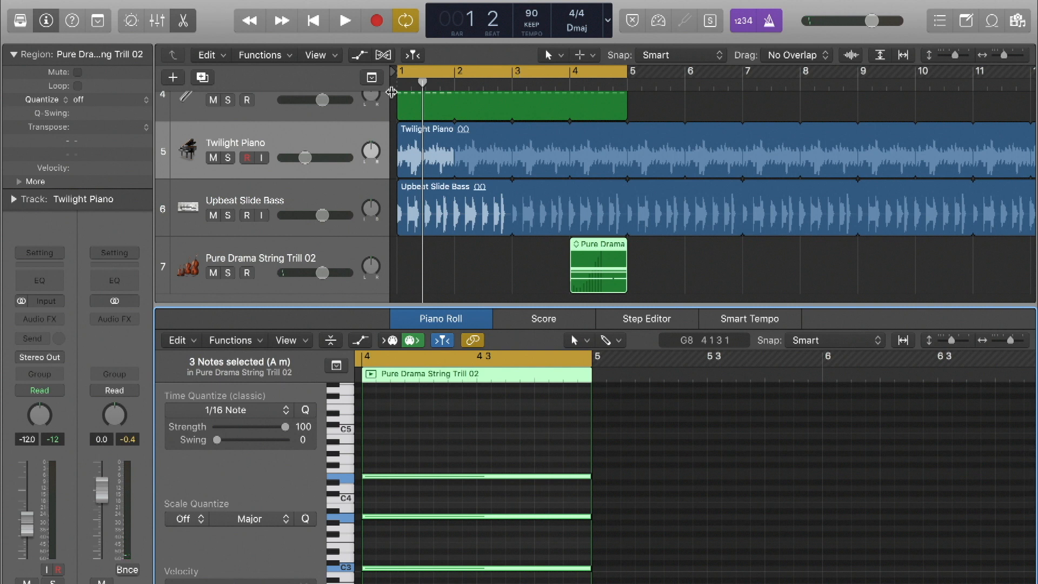
Play the project from bar 3 through the string chord in bar 4.
key(space)
key(space)
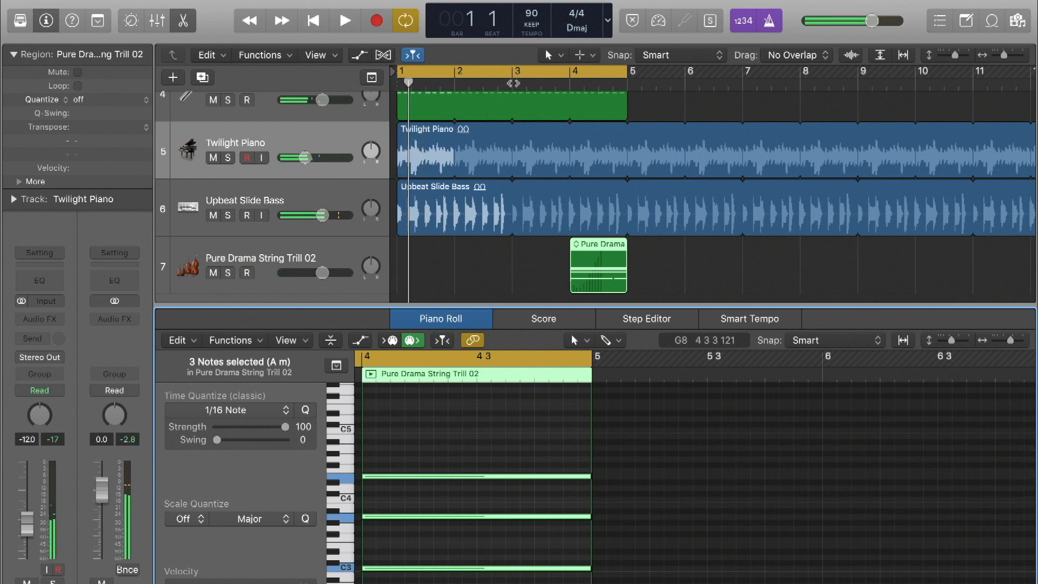
double_click(512, 83)
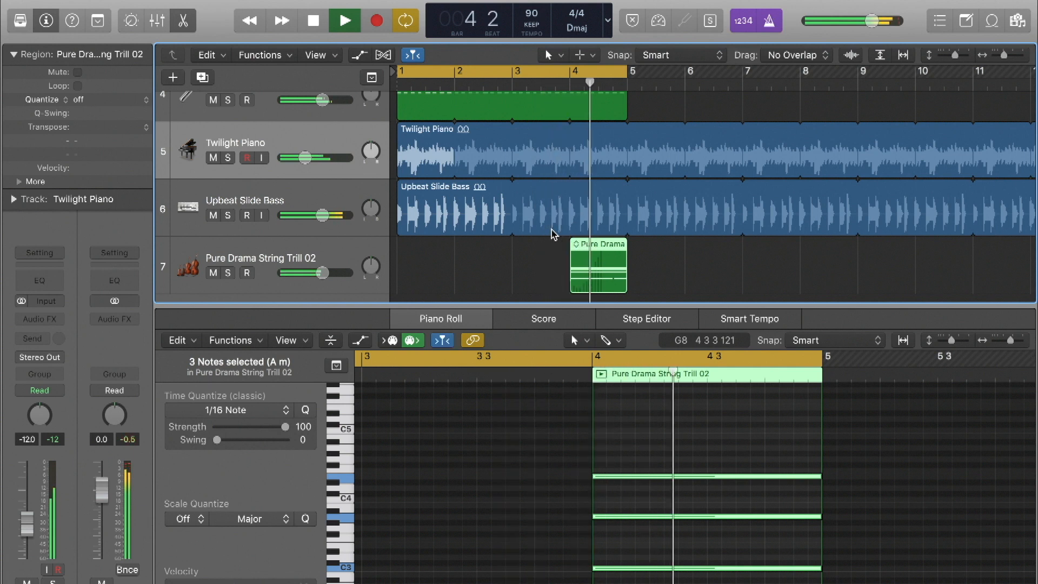
key(space)
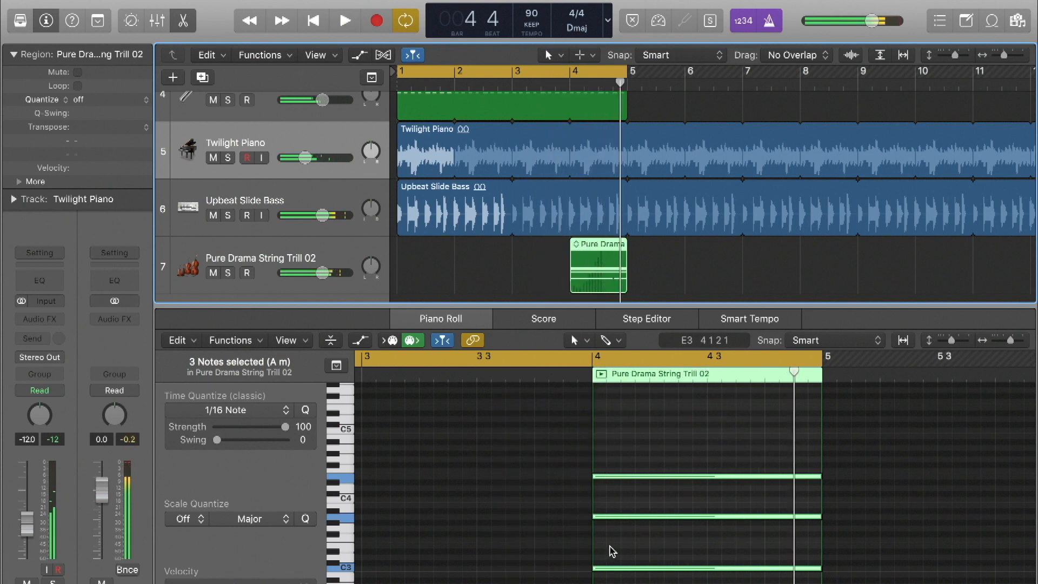
Raise the string chord's C3 note to D3 and listen to the chord from bar 4.
click(612, 567)
drag(612, 567, 615, 563)
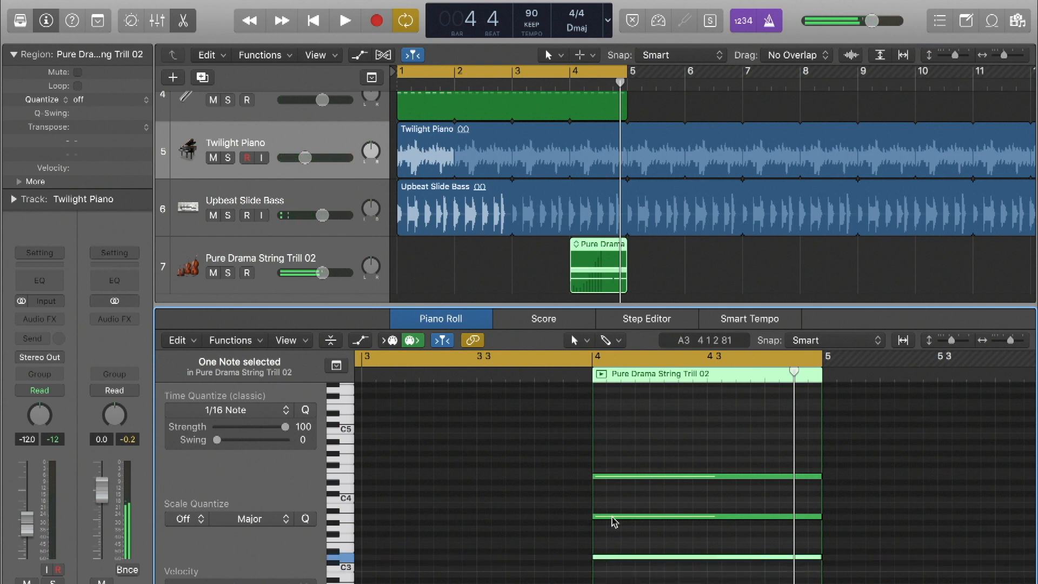
click(612, 516)
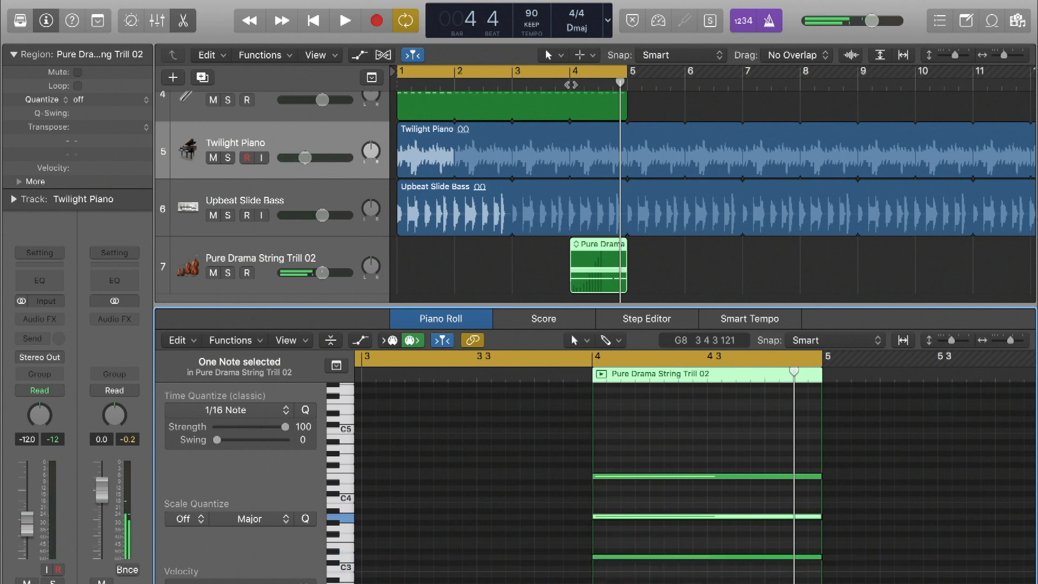
click(568, 85)
key(space)
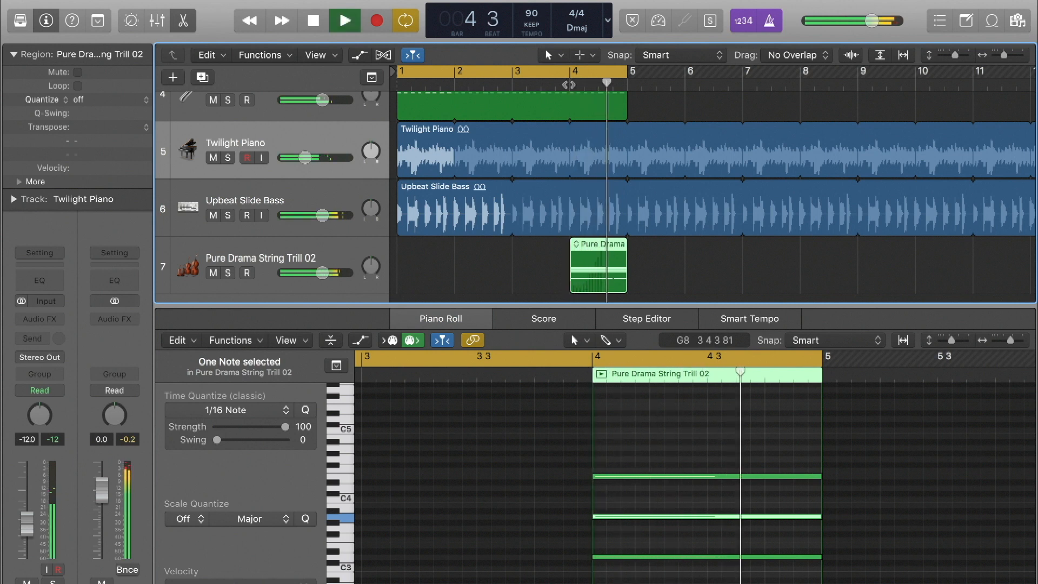
key(space)
Raise the first low string note in bar 4 from D1 to F1.
scroll(665, 533, down, 5)
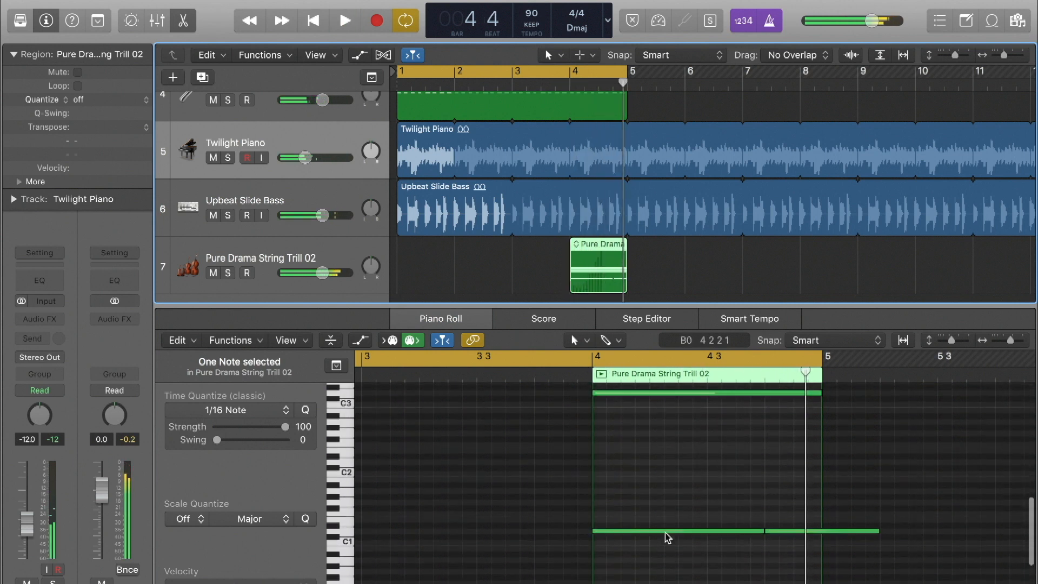
key(space)
key(space)
click(665, 536)
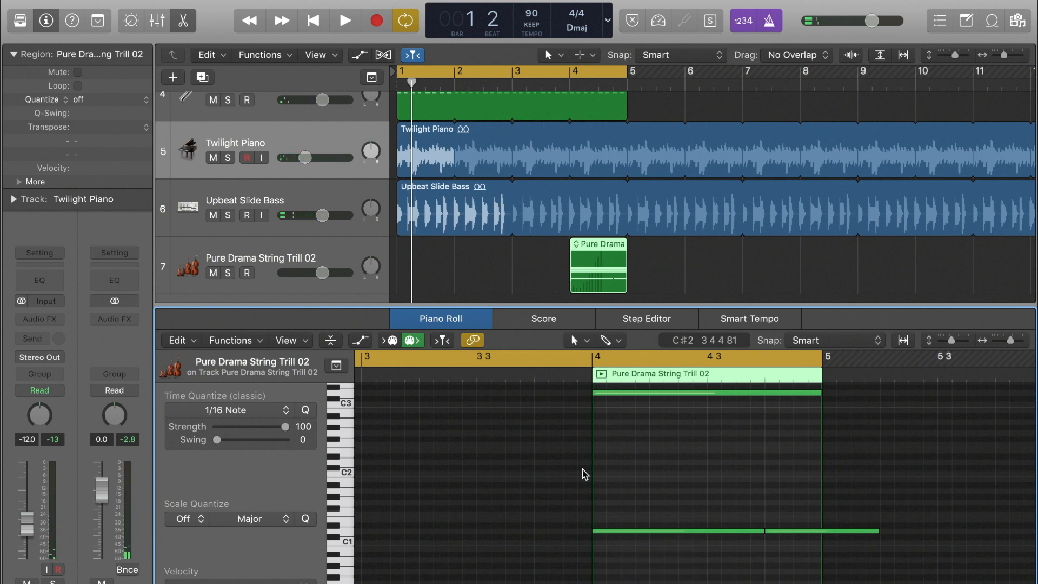
click(641, 532)
drag(642, 536, 638, 513)
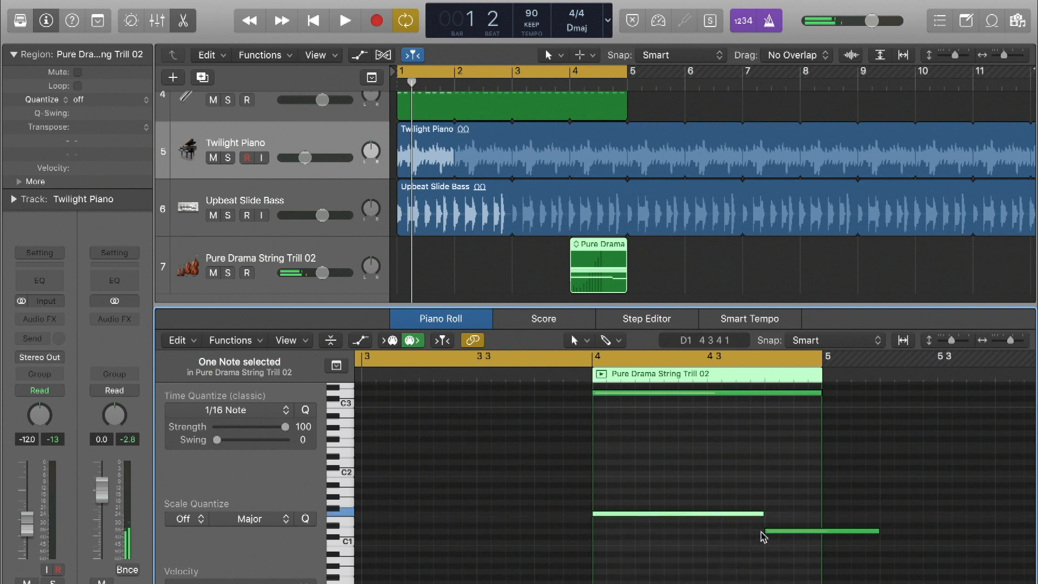
Delete the second low string note, extend the first low note to the end of bar 4, and play the result.
click(784, 532)
key(Delete)
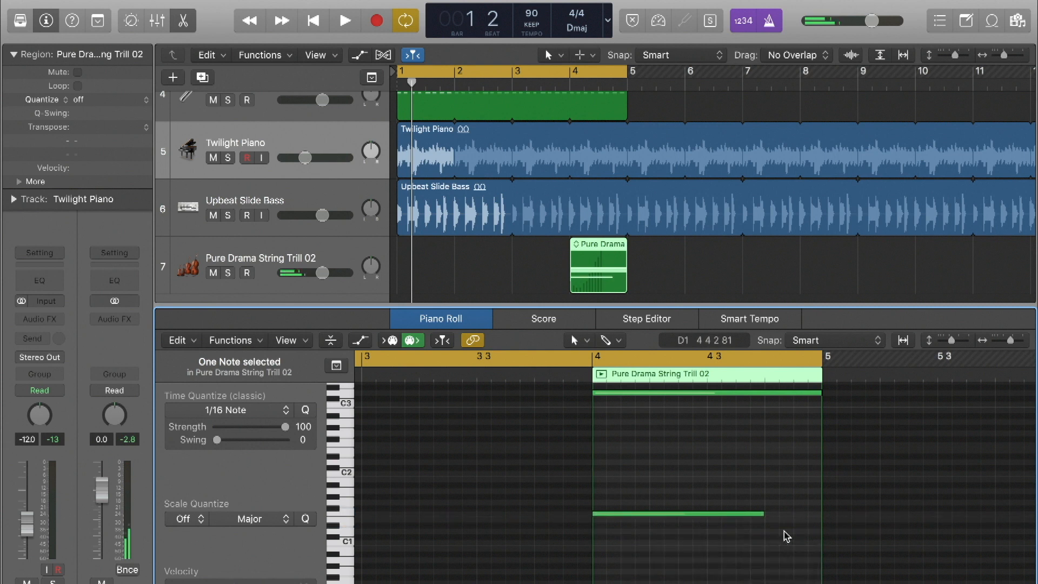
drag(763, 513, 820, 516)
key(space)
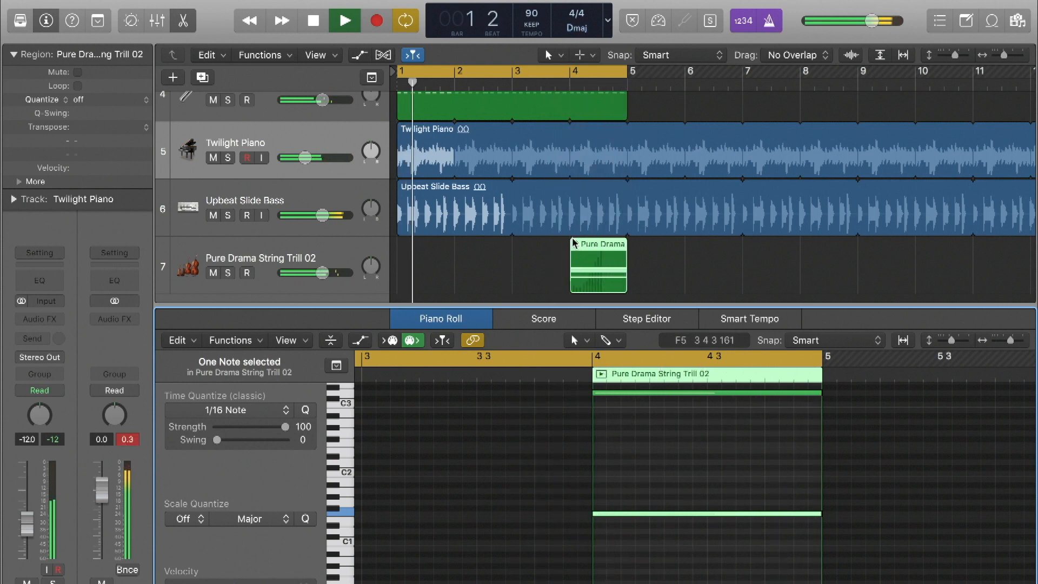
key(space)
Lower the string track's volume slightly and shorten the Twilight Piano and Upbeat Slide Bass loops to stop at 4 4 1 1.
click(454, 317)
drag(321, 483, 315, 483)
drag(629, 331, 613, 335)
drag(627, 387, 613, 388)
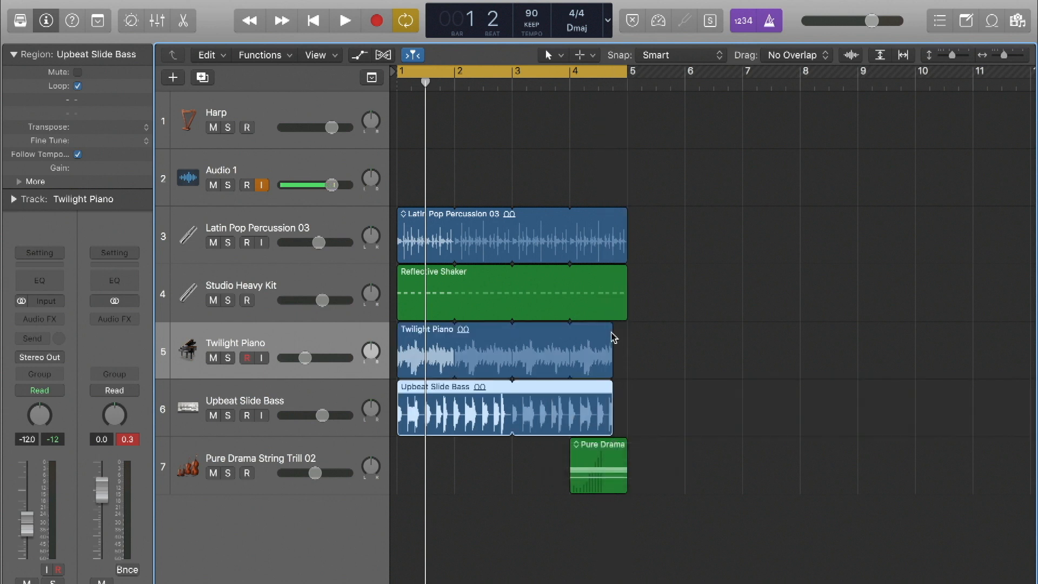
Try ending the Twilight Piano loop at 4 3 1 1, and extend it back to the start of bar 5.
mouse_move(614, 339)
mouse_down()
mouse_move(566, 335)
mouse_move(611, 338)
mouse_up()
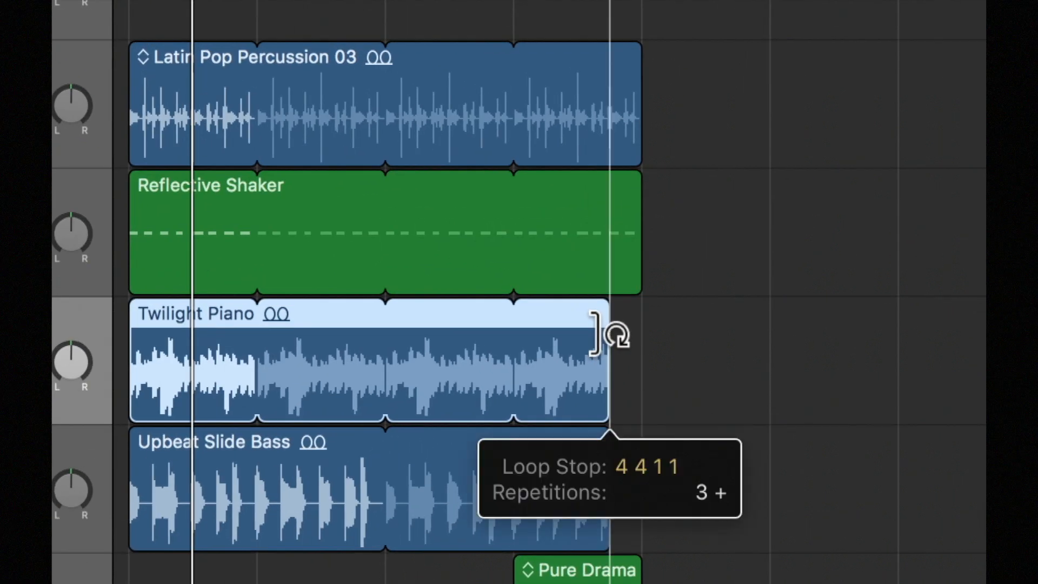
drag(594, 334, 568, 335)
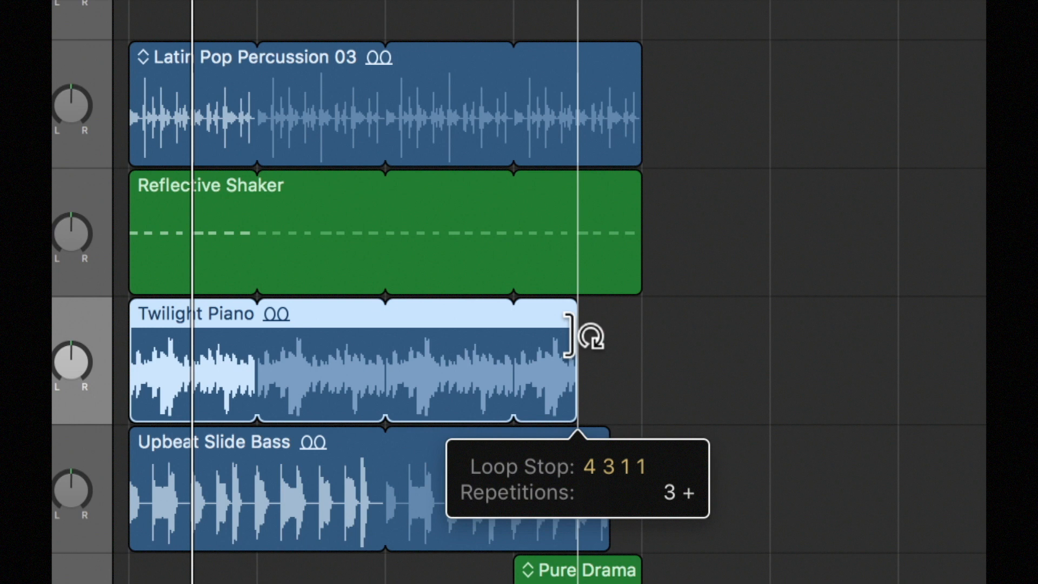
drag(568, 335, 644, 336)
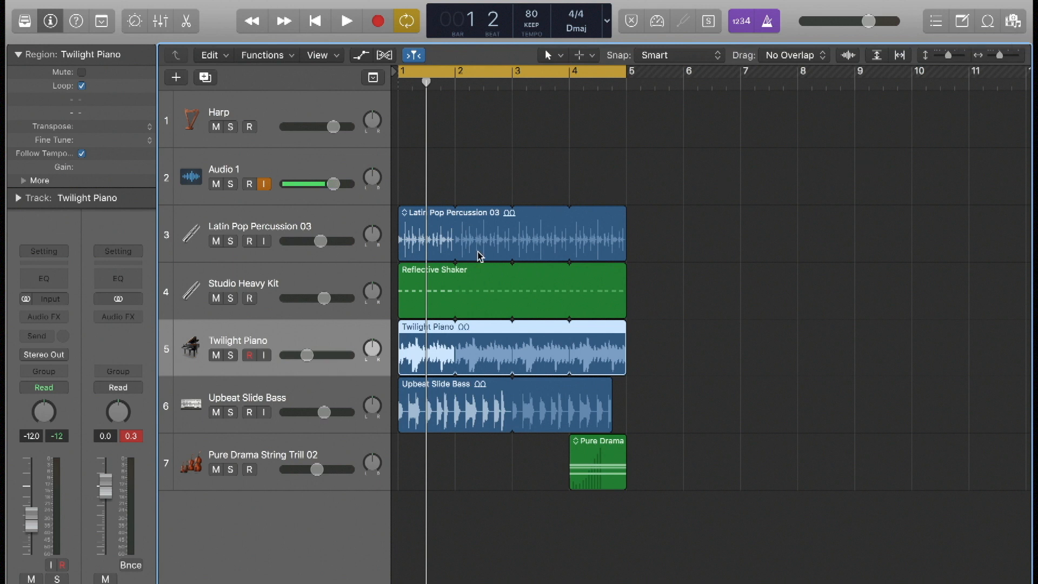
Set the project tempo to 90 and listen to the start of the arrangement.
key(space)
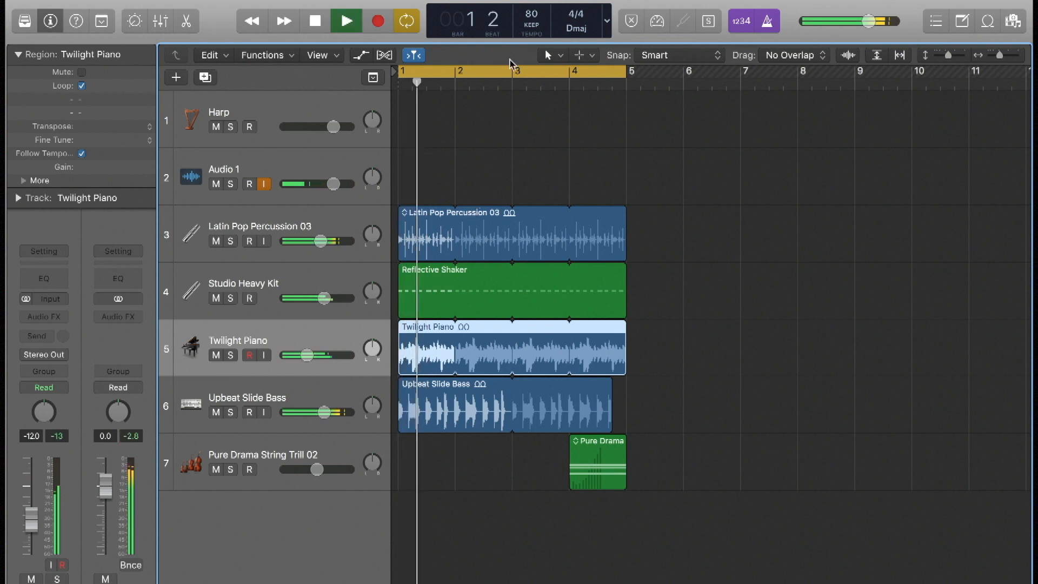
key(space)
drag(532, 14, 532, 1)
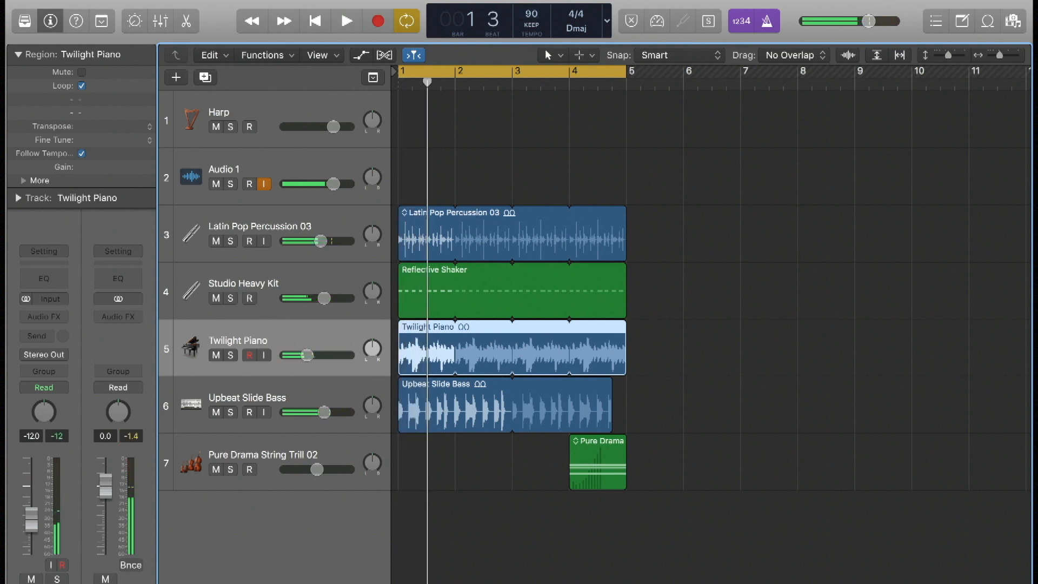
key(space)
key(space)
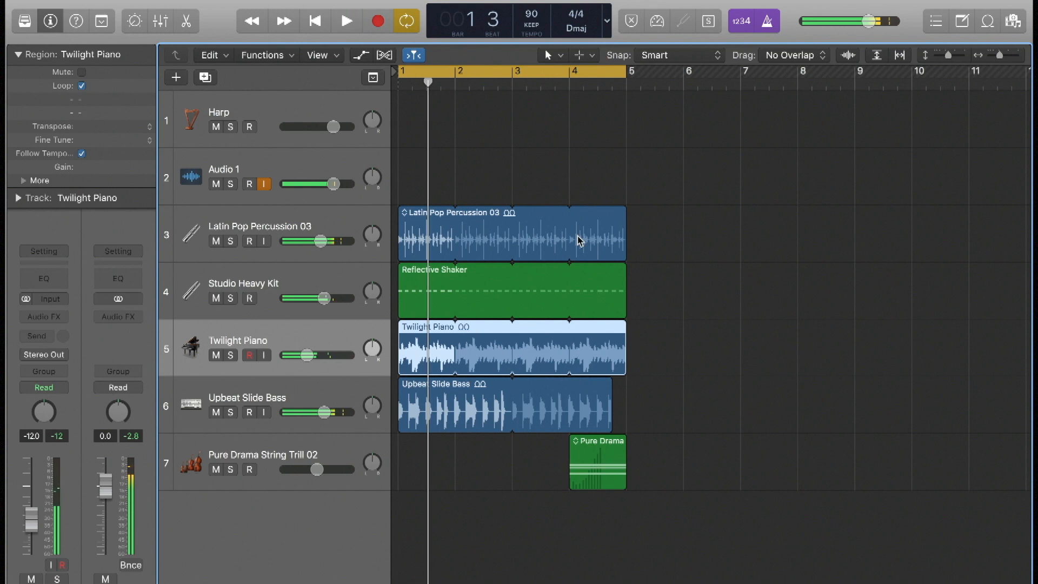
key(o)
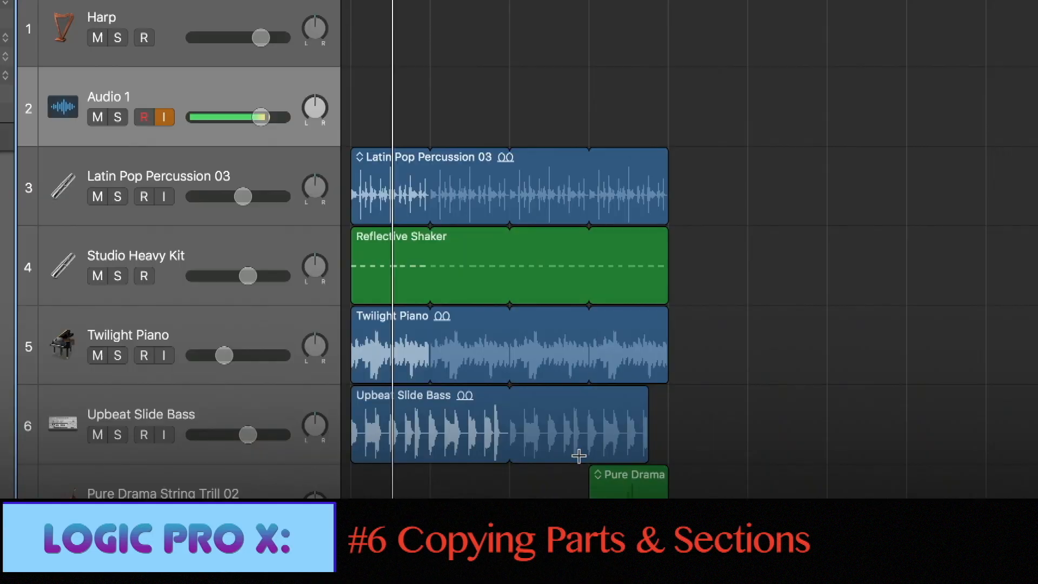
Shorten the Latin Pop Percussion 03 loop to end one beat before bar 5 and copy it to bar 5.
click(578, 456)
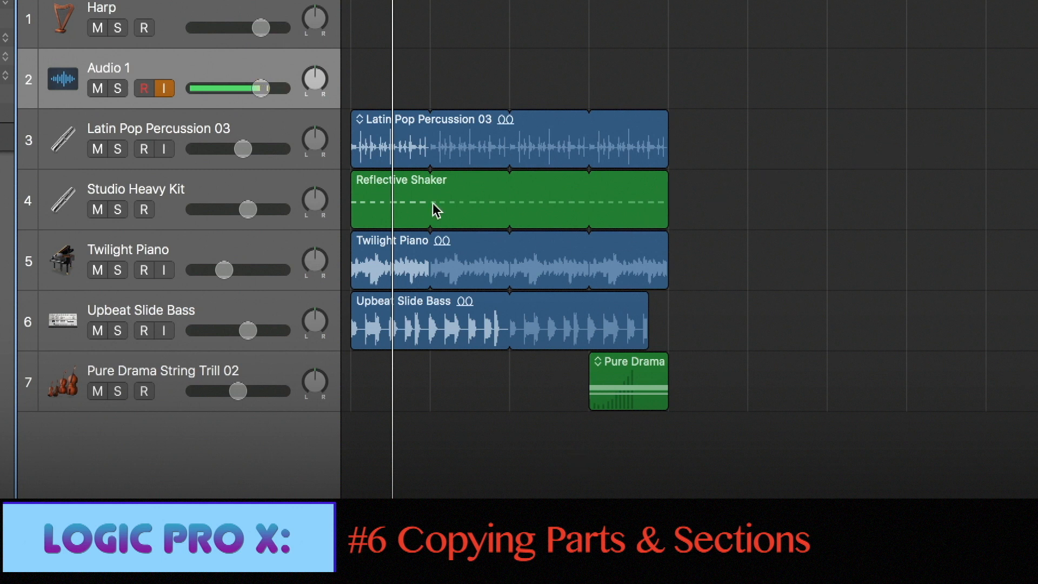
click(659, 159)
mouse_move(659, 158)
mouse_down()
mouse_move(666, 154)
mouse_move(649, 155)
mouse_up()
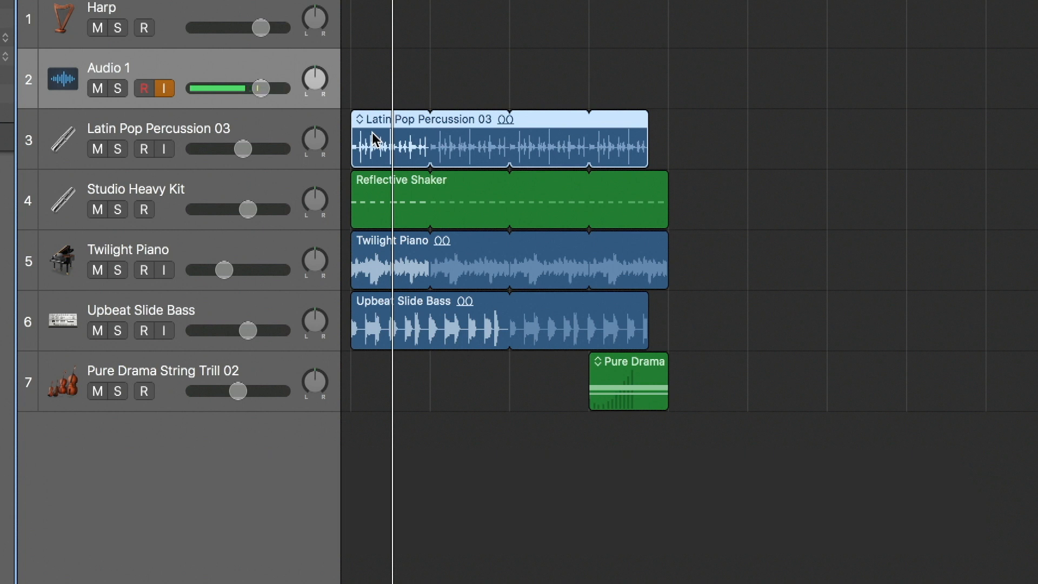
drag(384, 141, 704, 136)
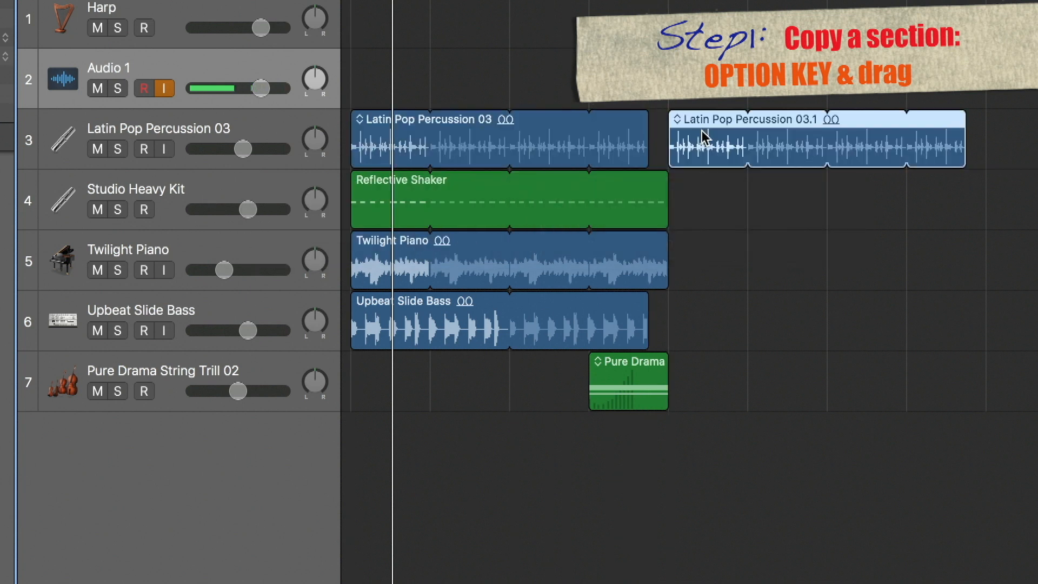
Copy the low string note in bar 4 up to F2 in the Piano Roll and trim the string region to end at bar 5.
double_click(630, 366)
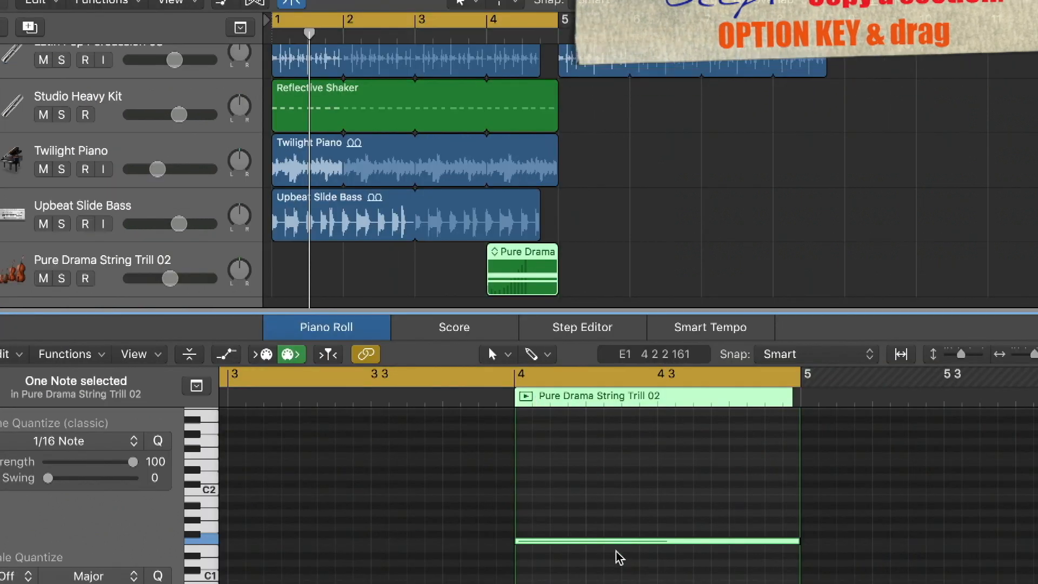
drag(614, 542, 612, 462)
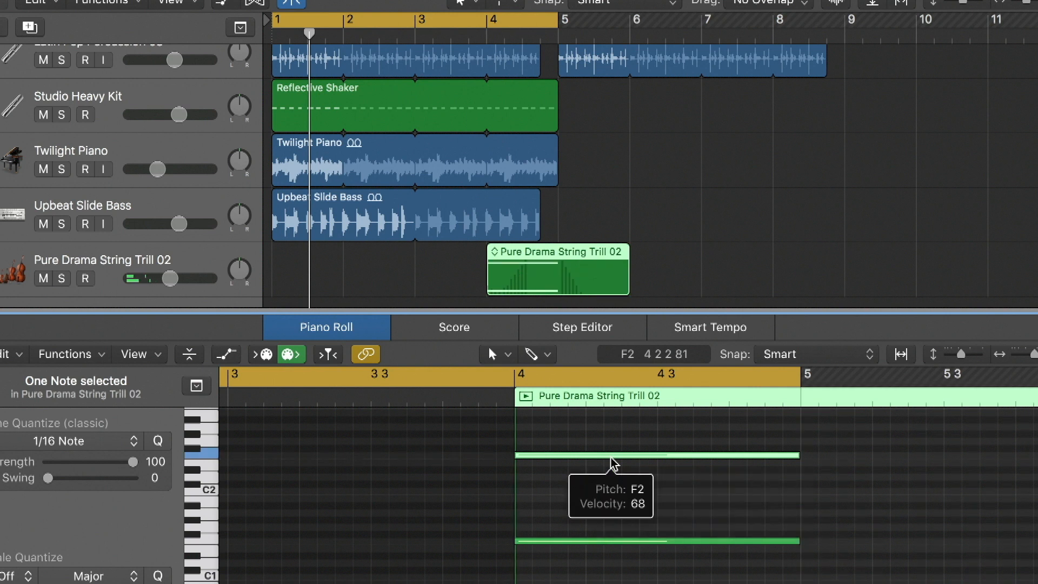
click(644, 298)
drag(621, 287, 549, 286)
Copy the Reflective Shaker, Twilight Piano and Upbeat Slide Bass regions together to bar 5 and close the Piano Roll.
drag(292, 278, 327, 111)
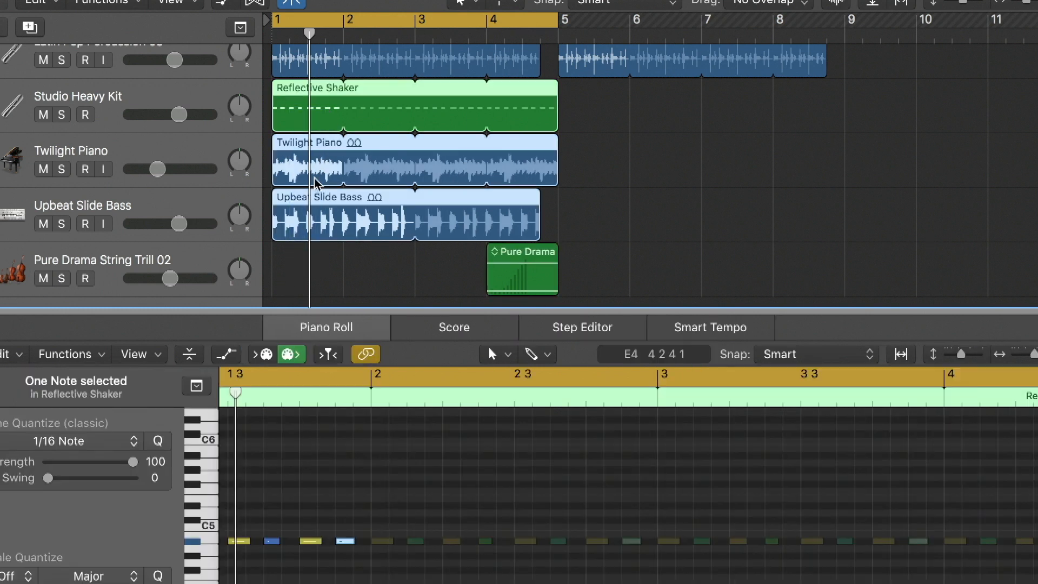
drag(305, 208, 591, 195)
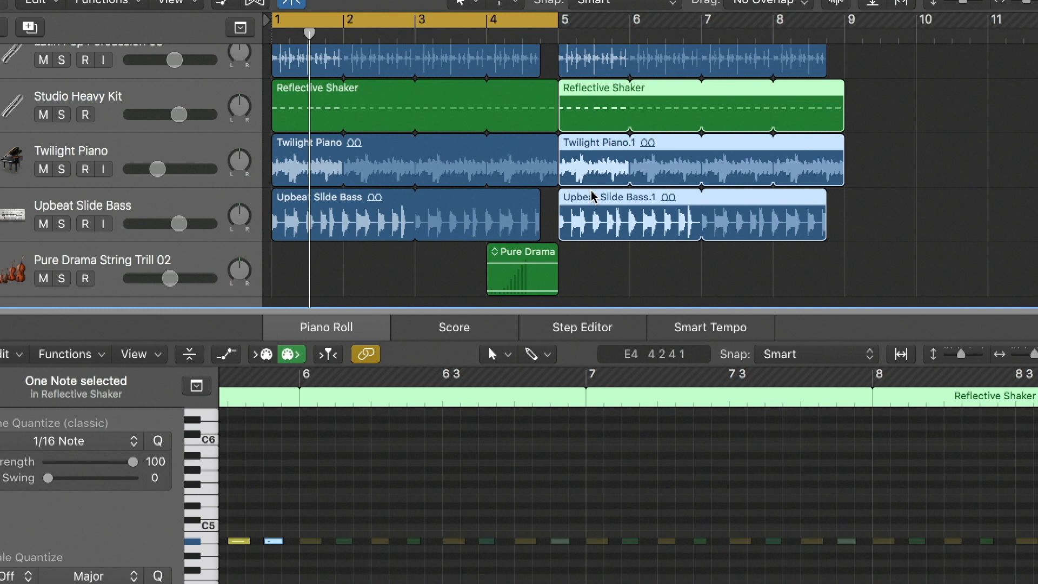
scroll(592, 125, up, 2)
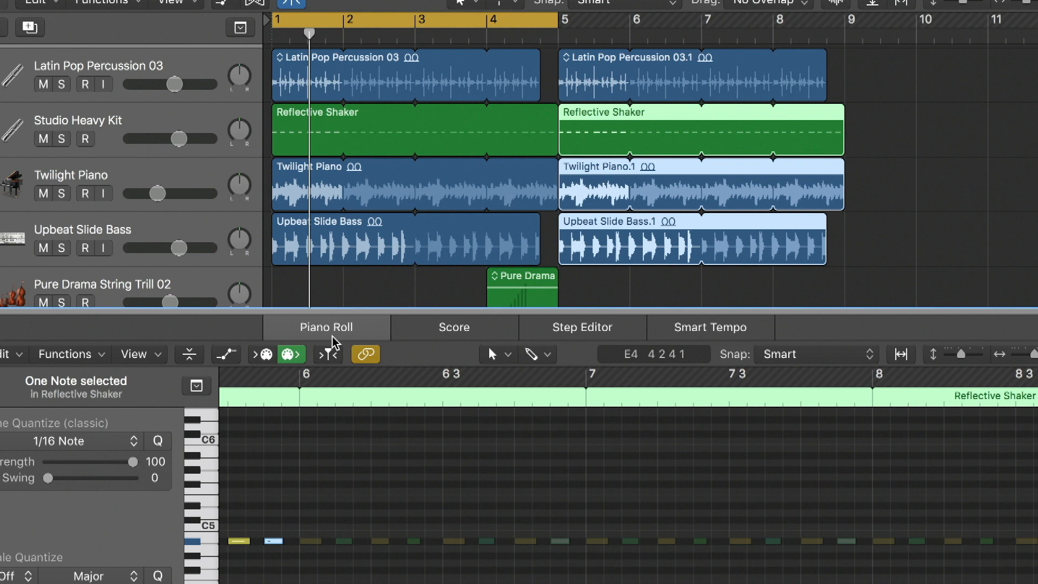
key(e)
key(e)
key(e)
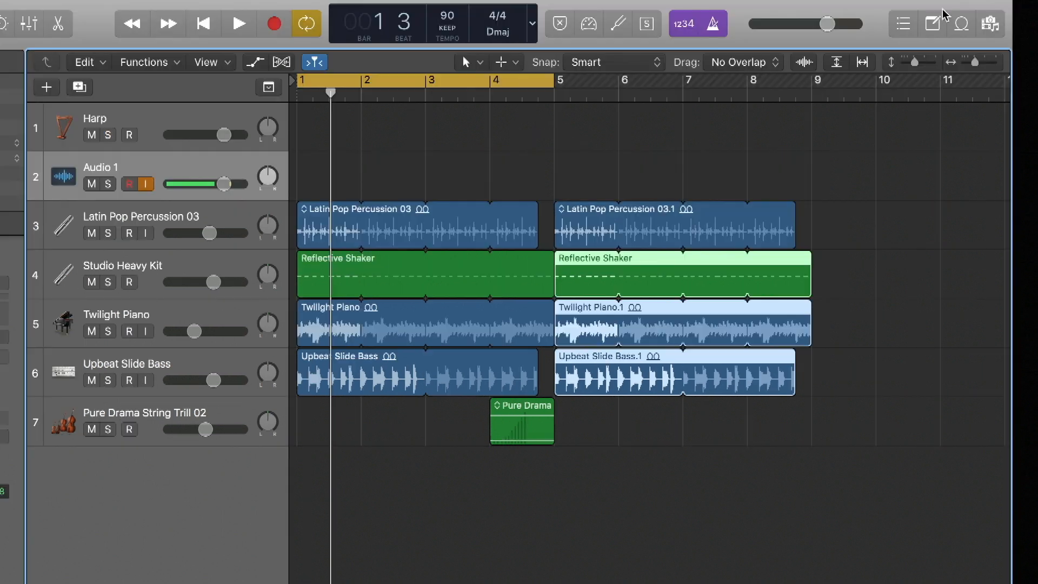
Open the Loop Browser, set the loop packs to All Genres and filter the instruments by All Drums.
click(961, 23)
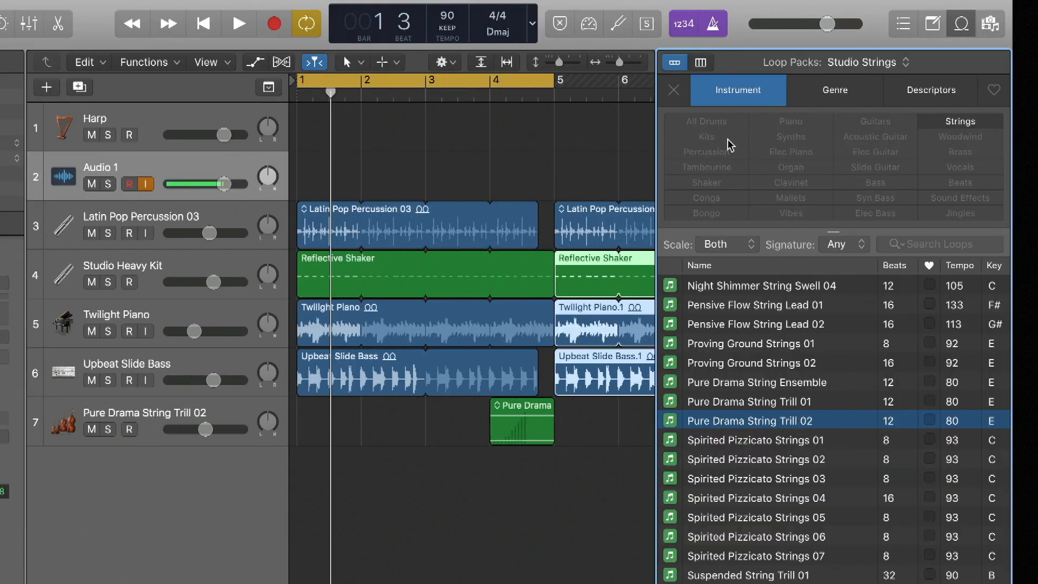
scroll(723, 425, up, 10)
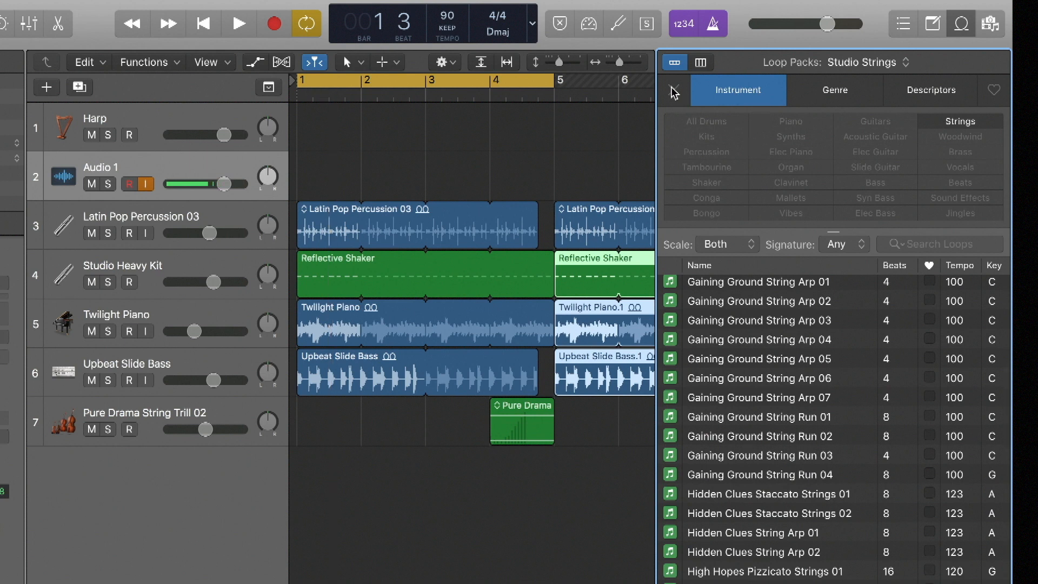
click(876, 71)
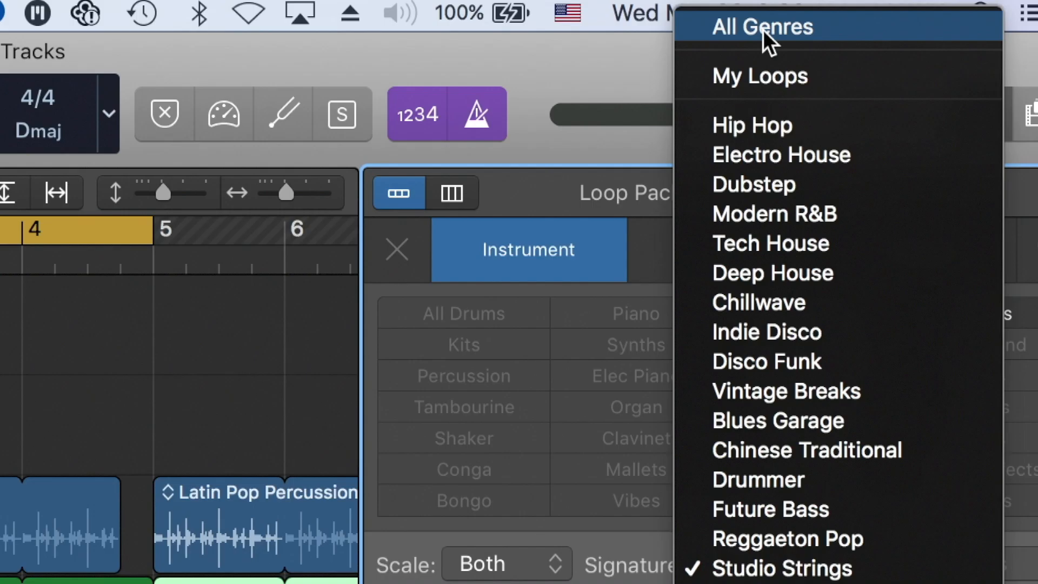
click(763, 30)
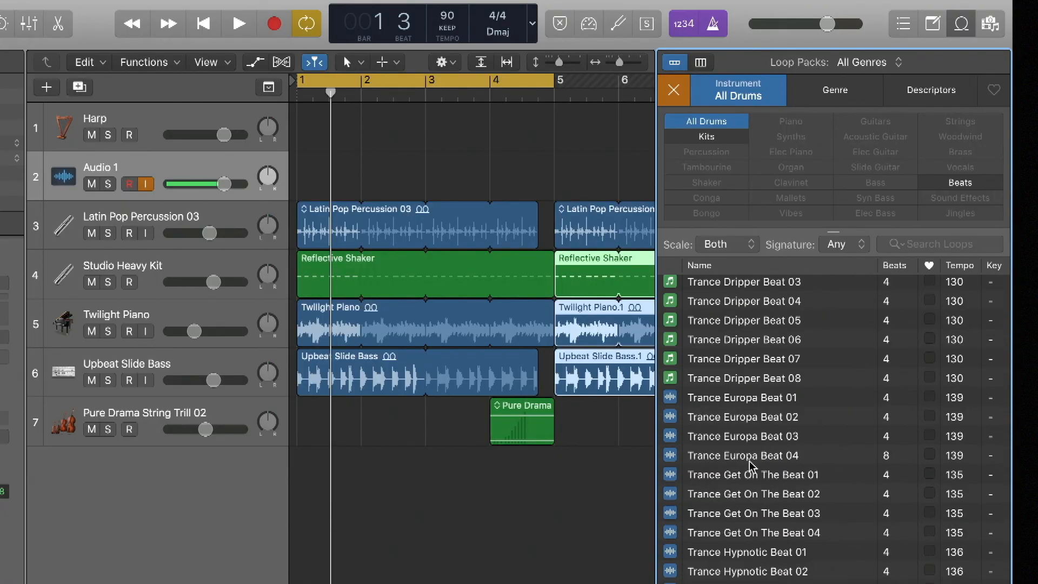
Preview Trance Europa Beat 04 and 01, and add Trance Europa Beat 01 on a new track at bar 1.
click(750, 461)
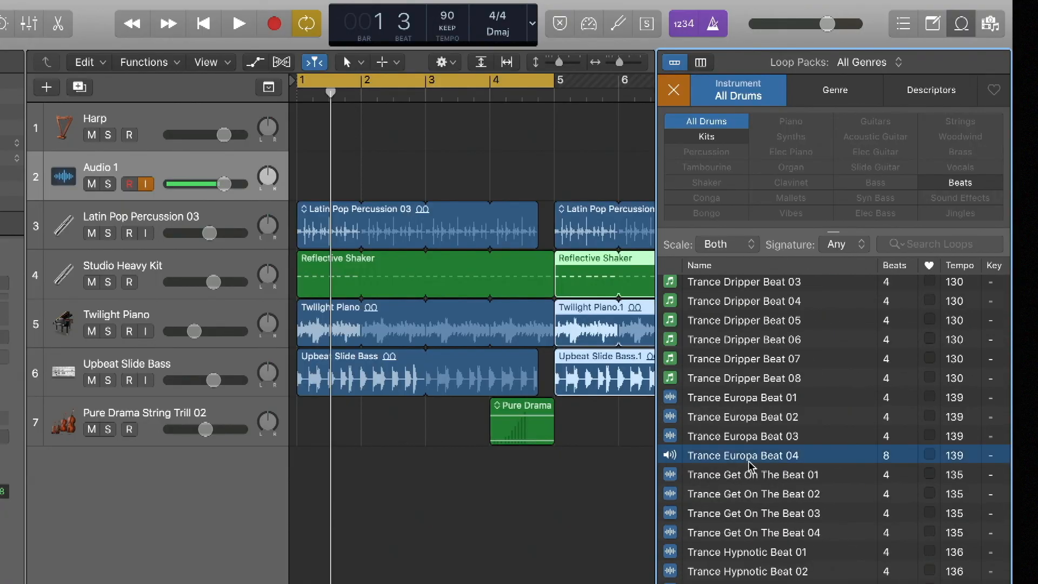
click(716, 401)
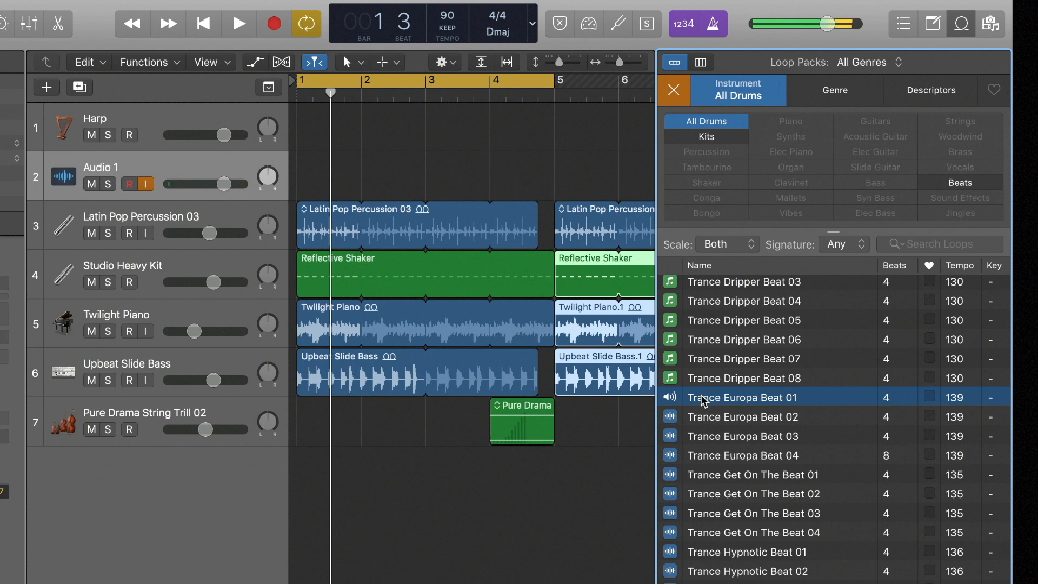
mouse_move(327, 494)
mouse_down()
mouse_move(306, 504)
mouse_move(319, 493)
mouse_up()
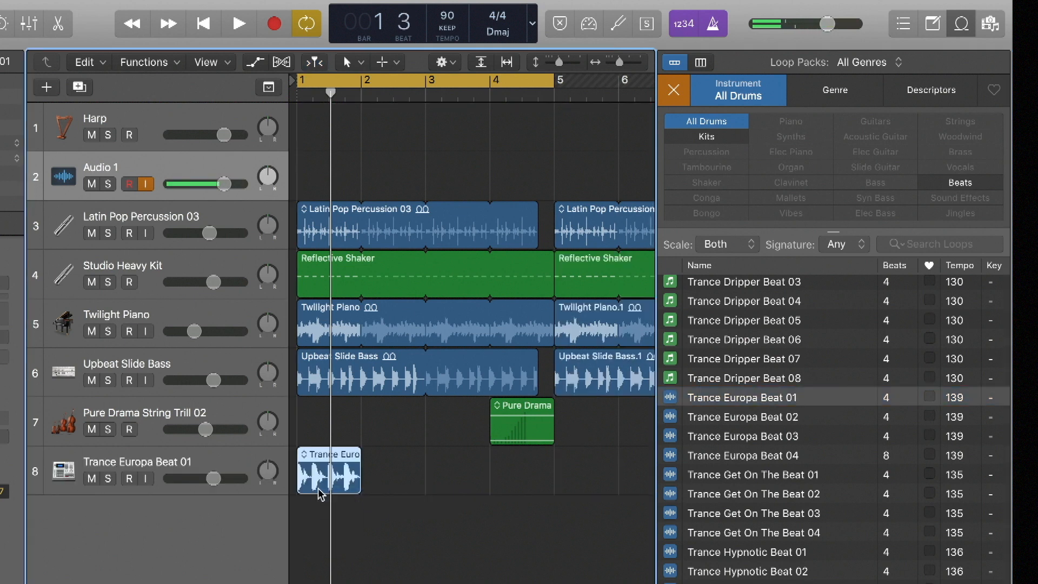
Loop the Trance Europa Beat 01 region and move it to start at bar 5.
key(l)
drag(319, 486, 576, 489)
scroll(449, 362, right, 10)
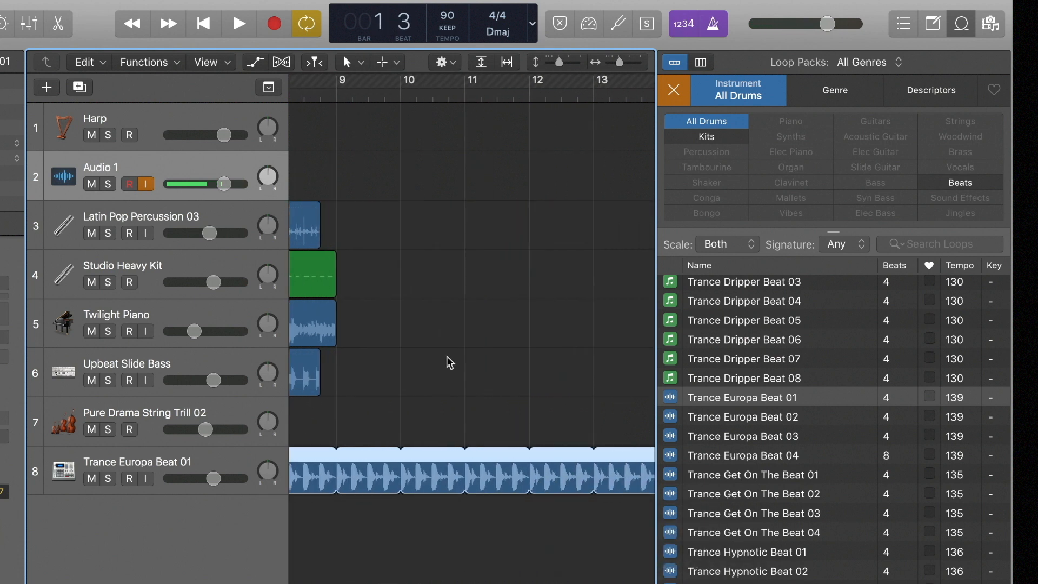
scroll(449, 352, left, 8)
Play the project with the cycle range moved to bars 5 to 9 and lower the Trance Europa Beat 01 track's volume to -4.9 dB.
key(o)
drag(413, 80, 668, 71)
key(space)
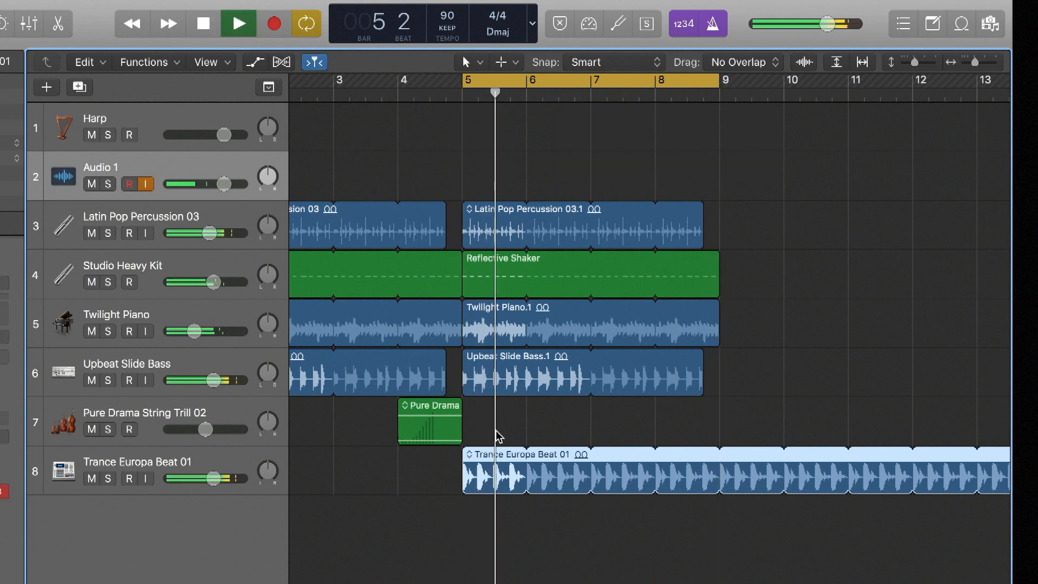
drag(214, 479, 207, 479)
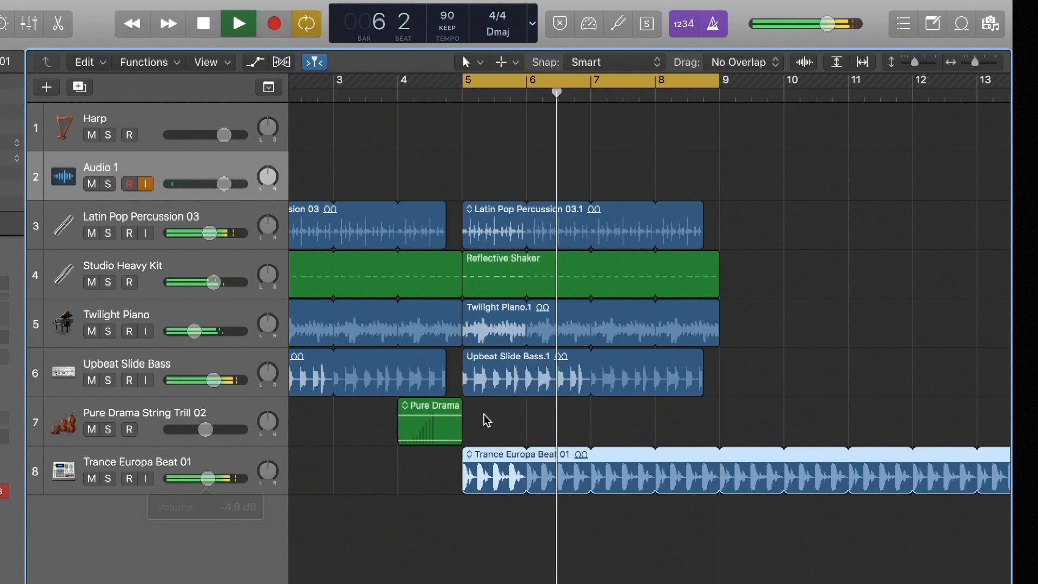
Mute the Trance Europa Beat 01 track and preview TR-808 Hip Hop Beat 15 in the Loop Browser.
click(961, 25)
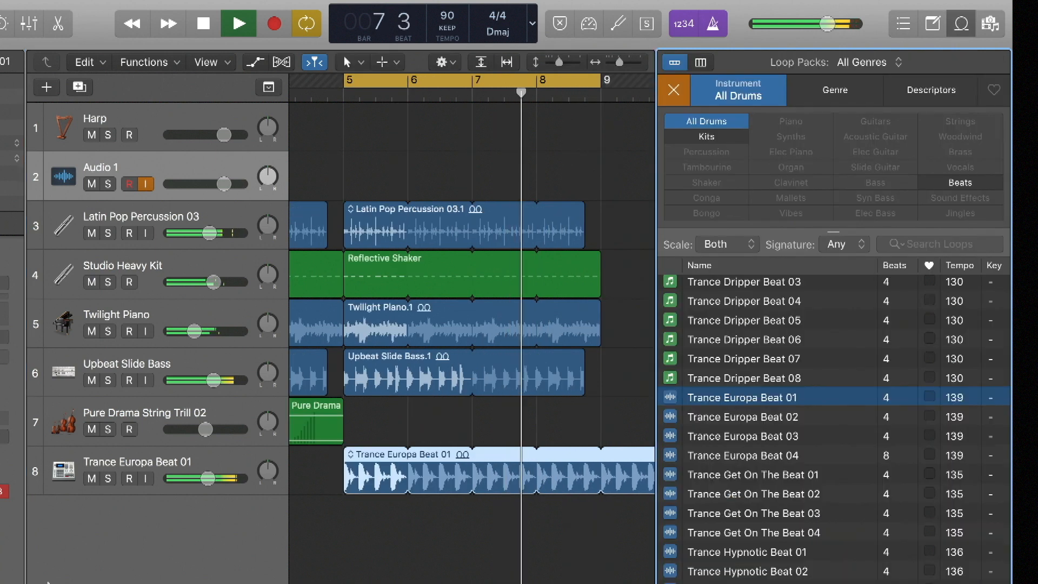
click(91, 480)
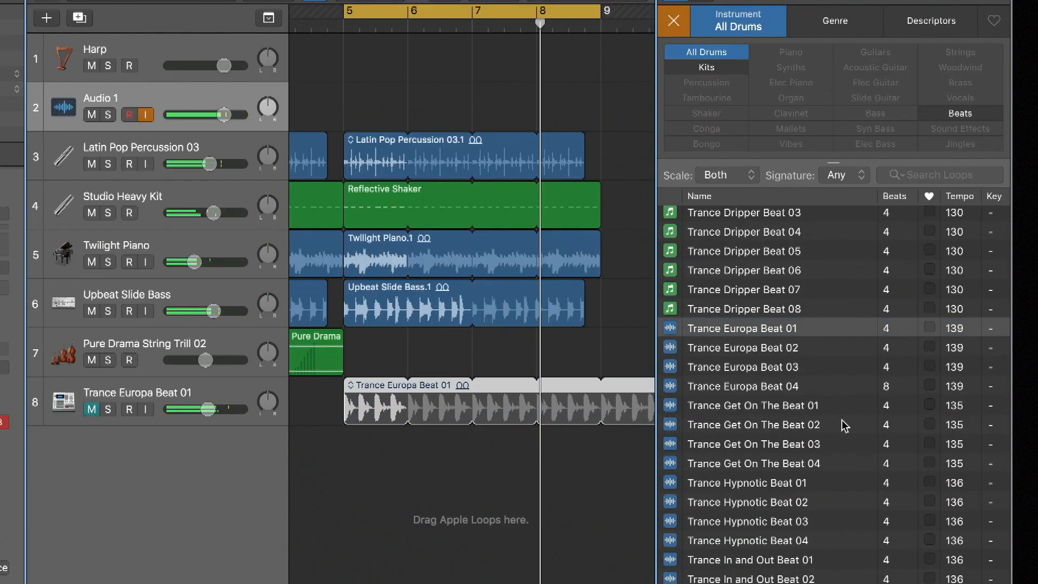
scroll(744, 453, up, 10)
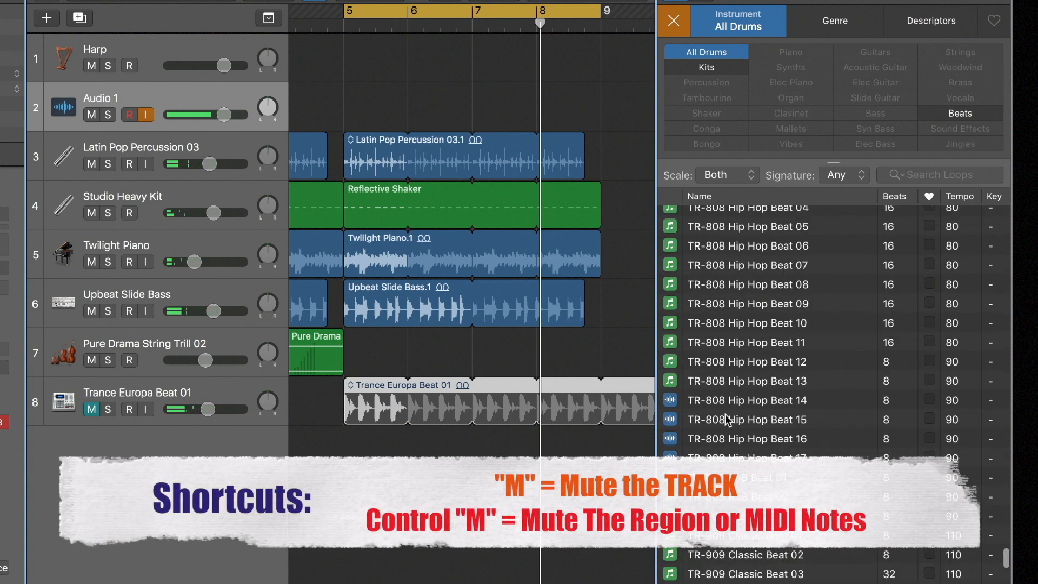
click(728, 420)
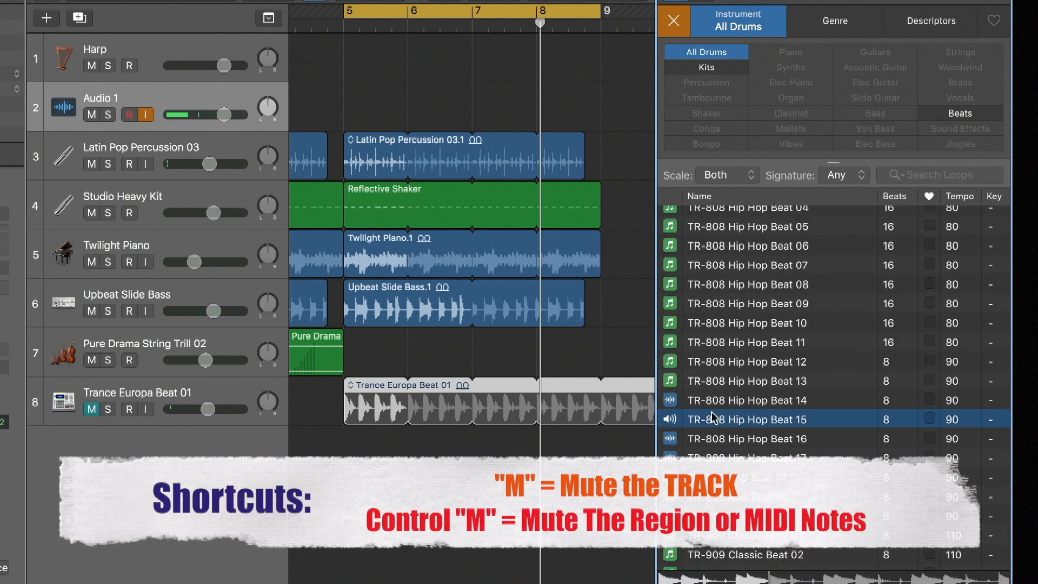
Add TR-808 Hip Hop Beat 15 on a new track at bar 5 and loop it during playback.
drag(710, 423, 348, 483)
key(space)
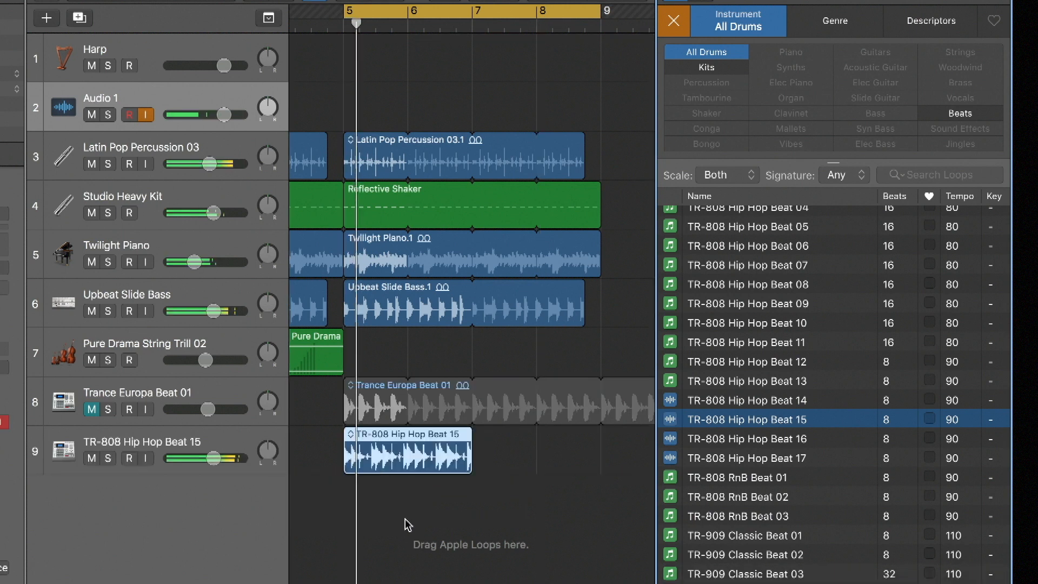
key(l)
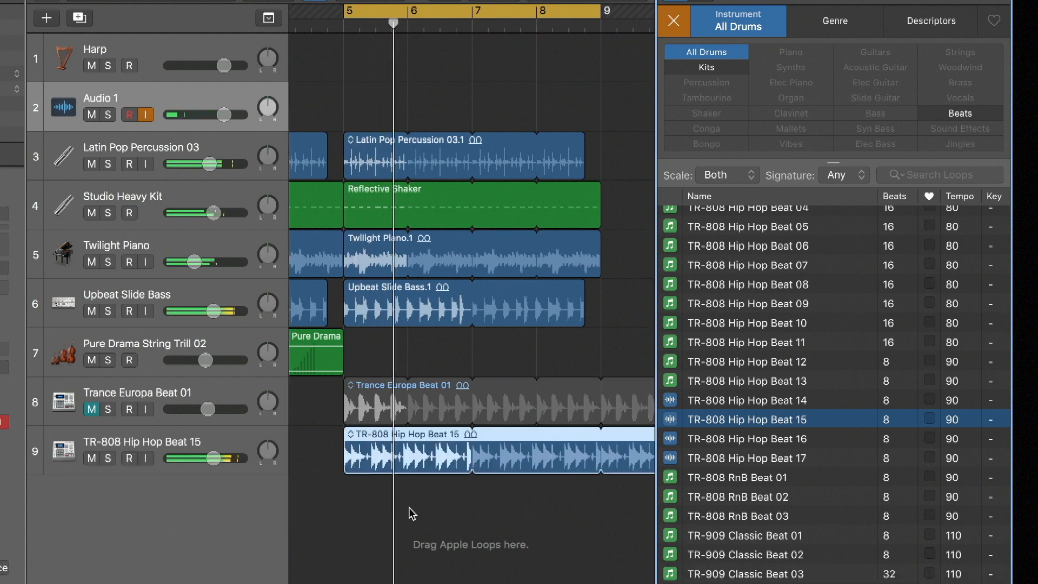
End the looped TR-808 Hip Hop Beat 15 region at bar 9, stop playback and close the Loop Browser.
click(598, 435)
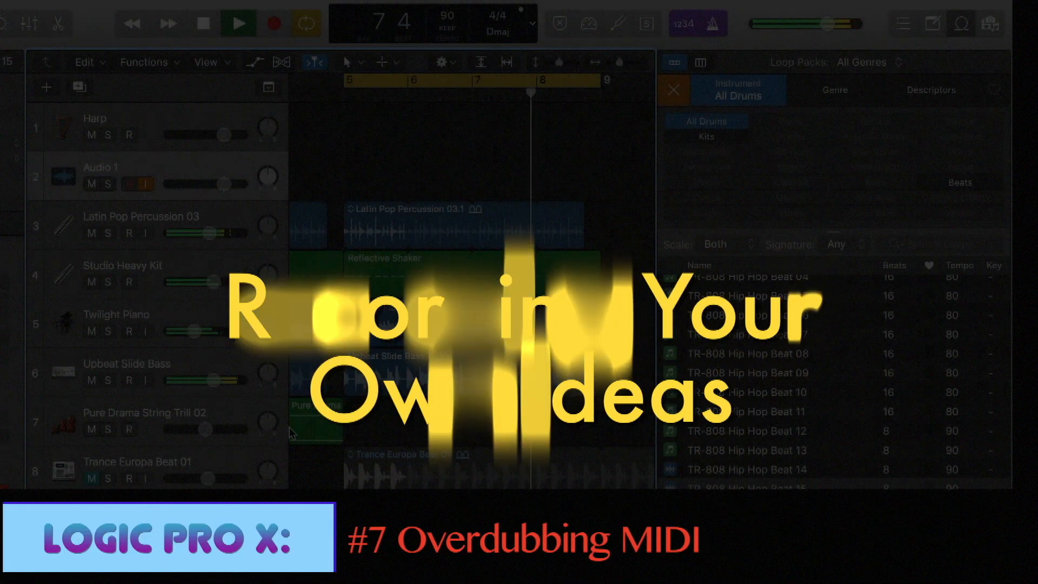
key(space)
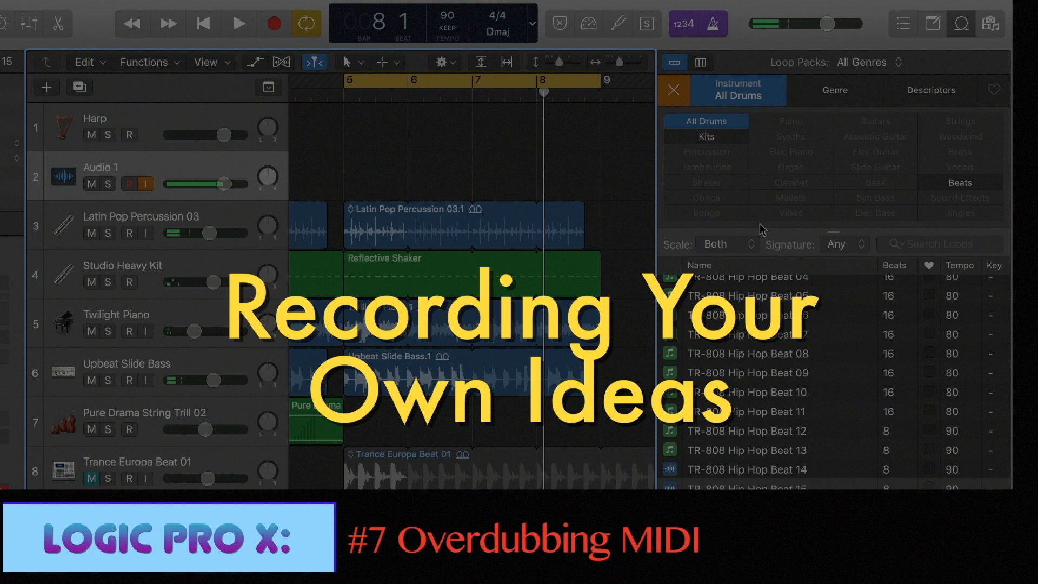
key(o)
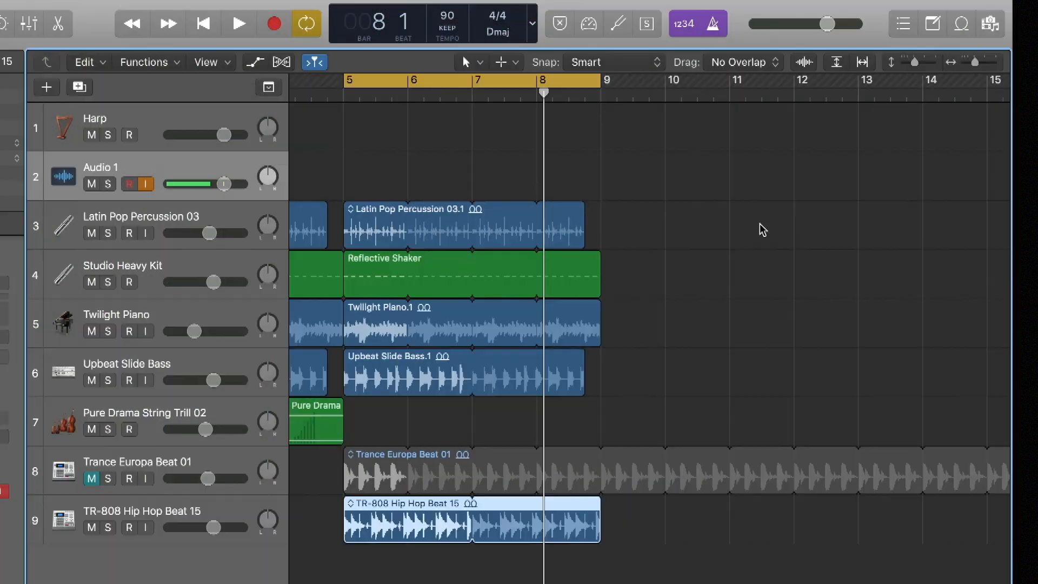
Select the Harp track for MIDI recording and look through the recording options.
click(194, 119)
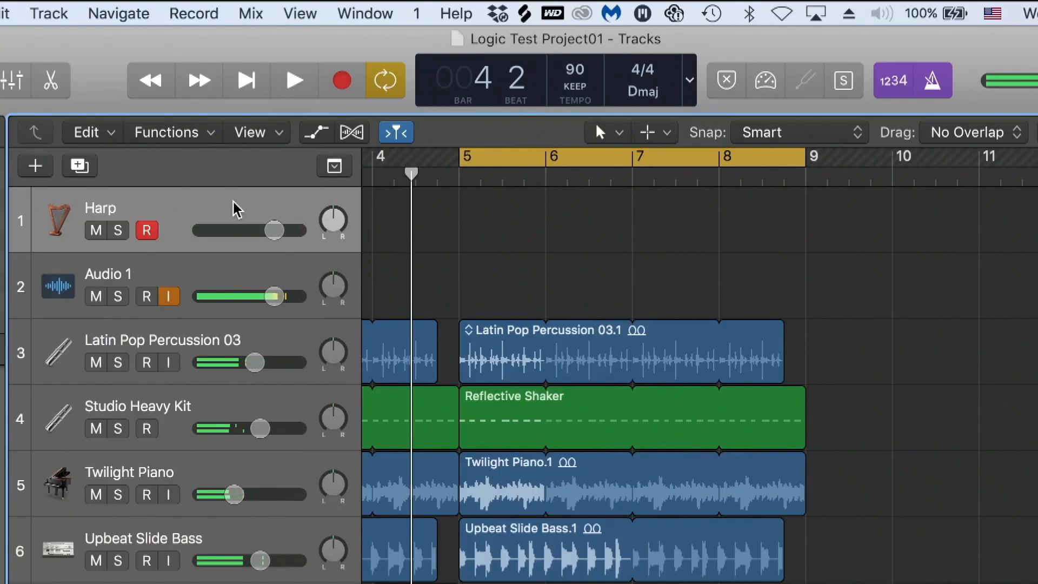
click(186, 14)
mouse_move(270, 39)
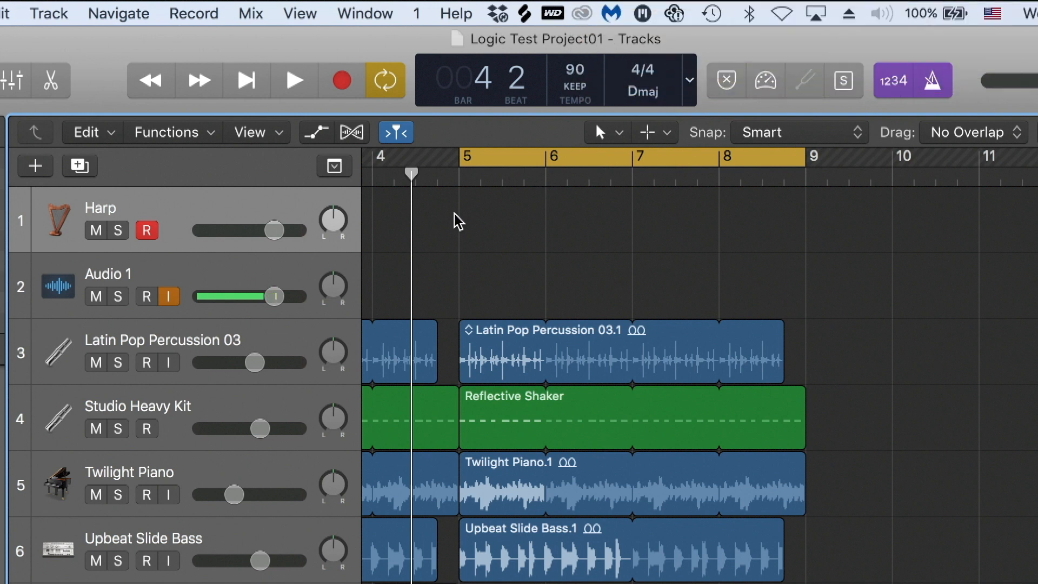
Record a trial MIDI take on the Harp track over the cycle range and delete it.
key(r)
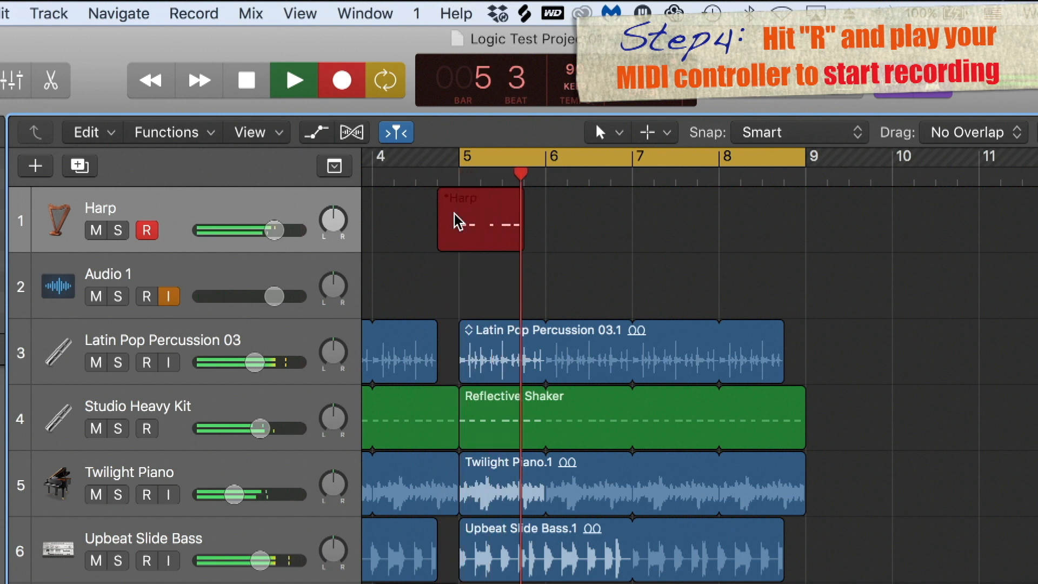
key(space)
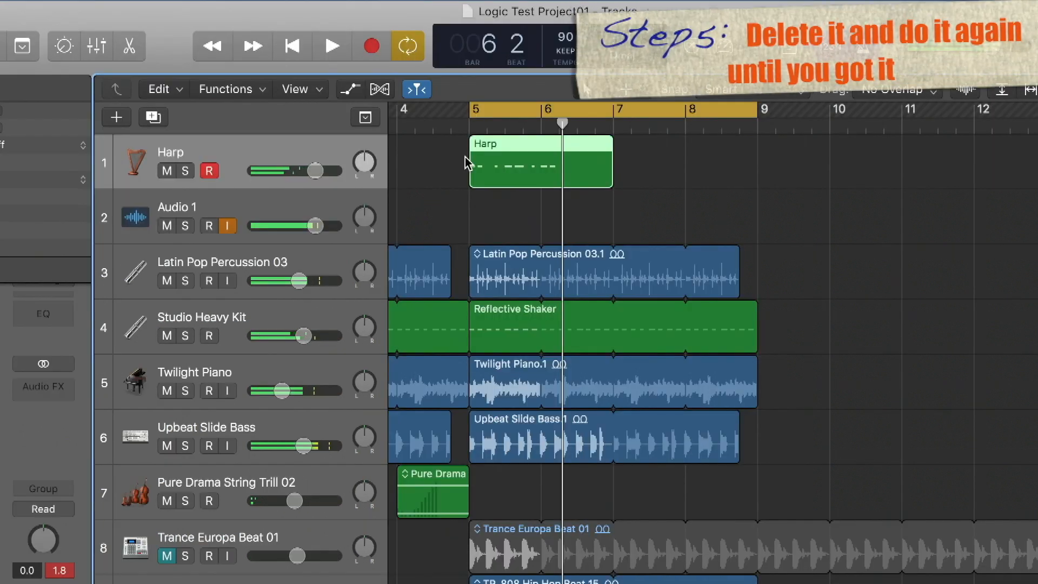
key(Delete)
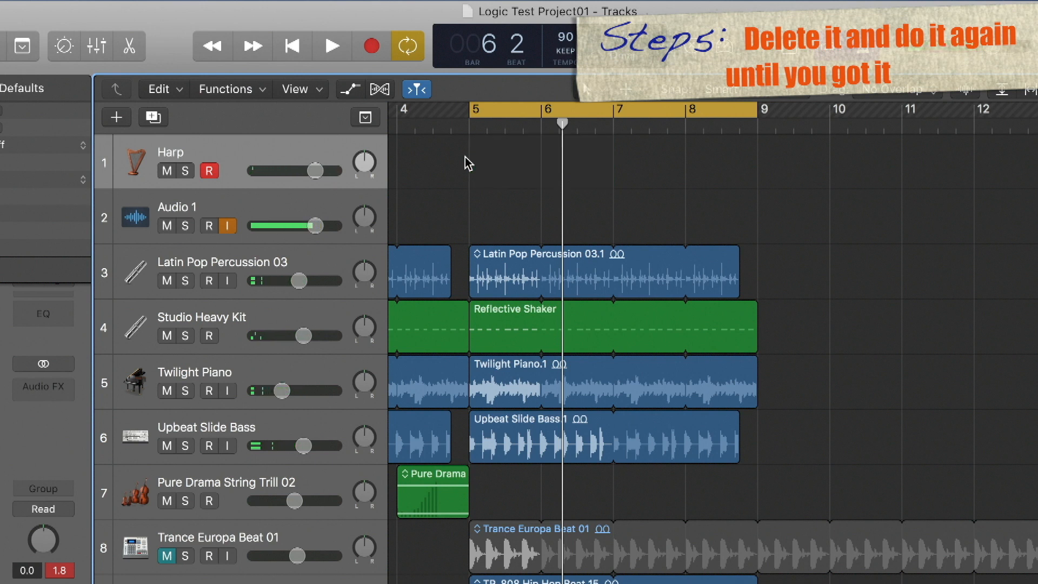
key(space)
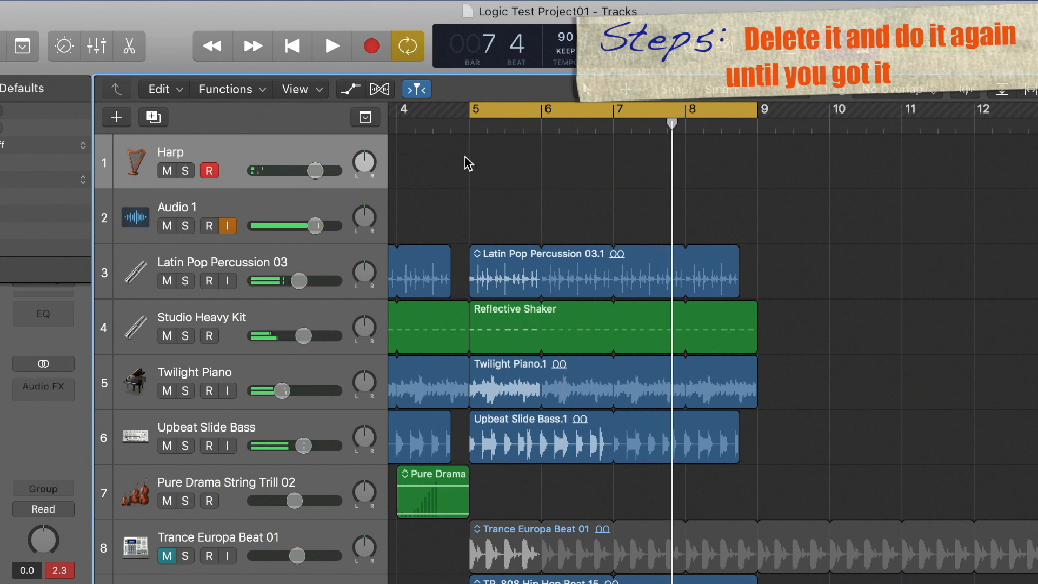
Record a harp part across bars 5 to 9 and open its MIDI region in the Piano Roll.
key(r)
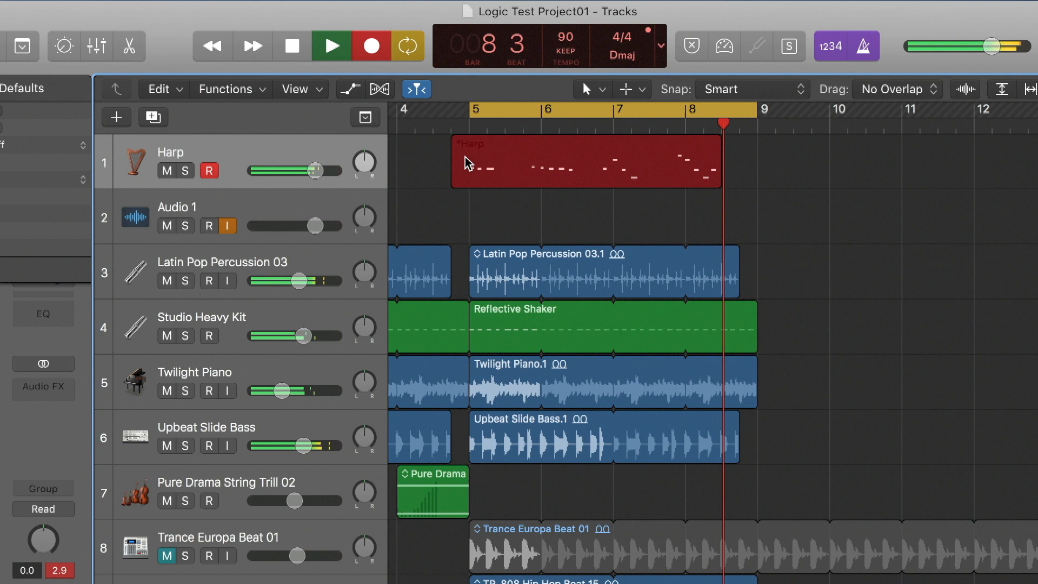
key(space)
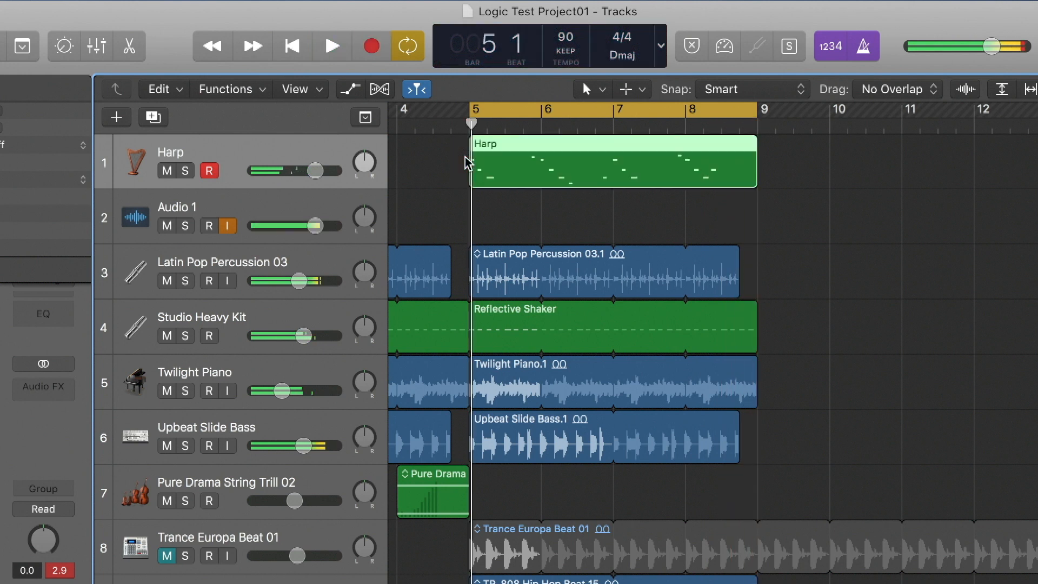
double_click(609, 155)
scroll(791, 536, right, 5)
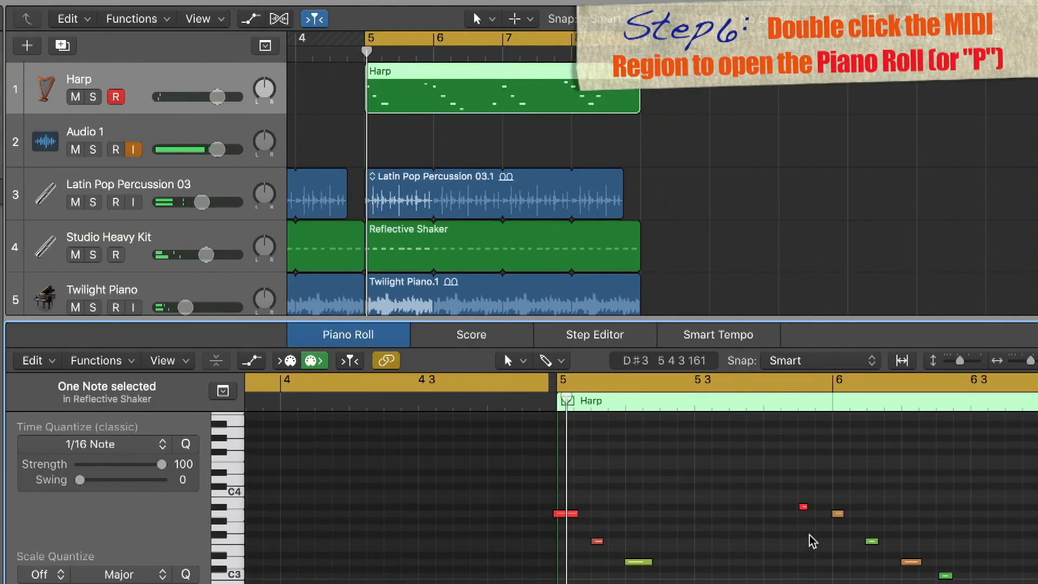
scroll(690, 558, right, 2)
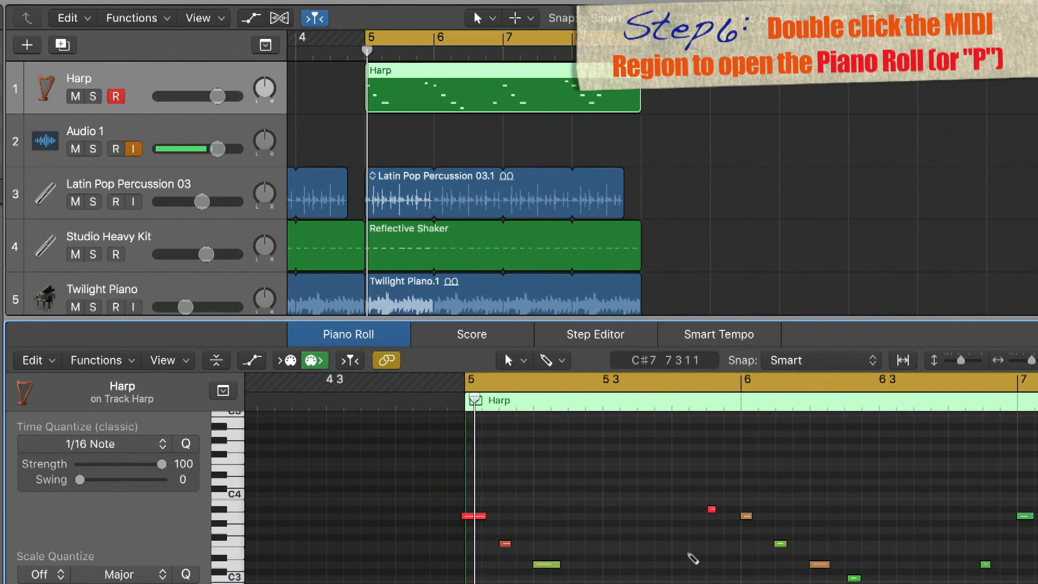
Try horizontal and vertical zooming on the Harp region's notes in the Piano Roll.
key(super+Right)
key(super+Right)
key(super+Right)
key(super+Left)
key(super+Up)
key(super+Up)
key(super+Down)
key(super+Down)
key(super+Down)
key(super+Down)
key(super+Down)
key(super+Up)
key(super+Up)
key(super+Up)
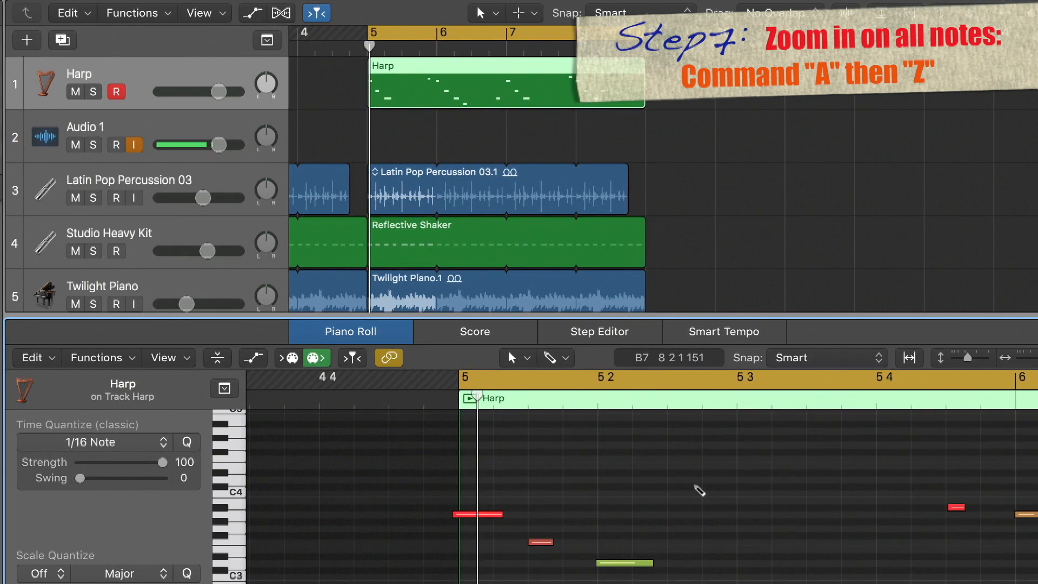
Select all notes of the Harp region and zoom the Piano Roll to fit them.
key(super+a)
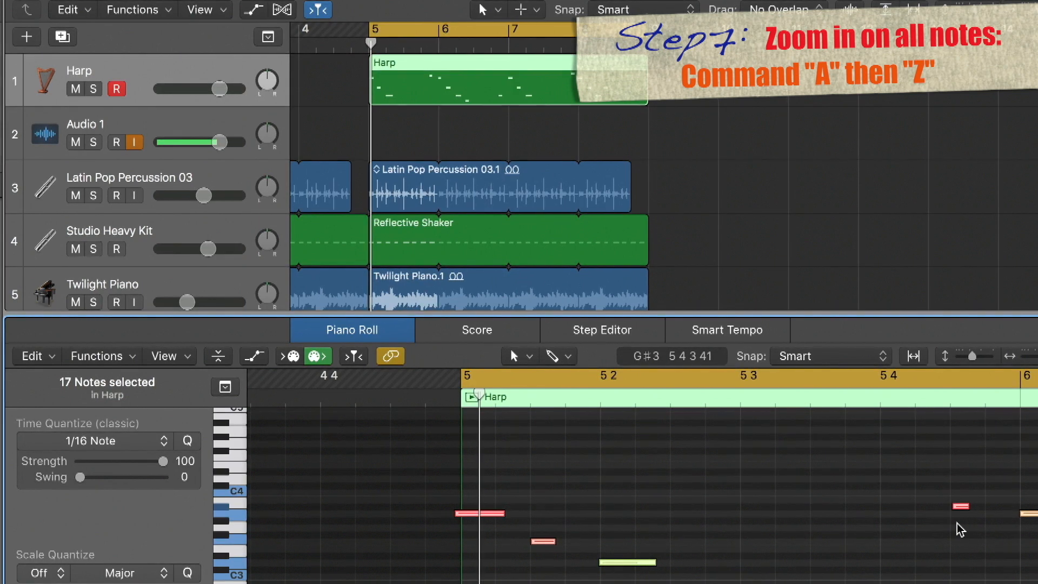
key(z)
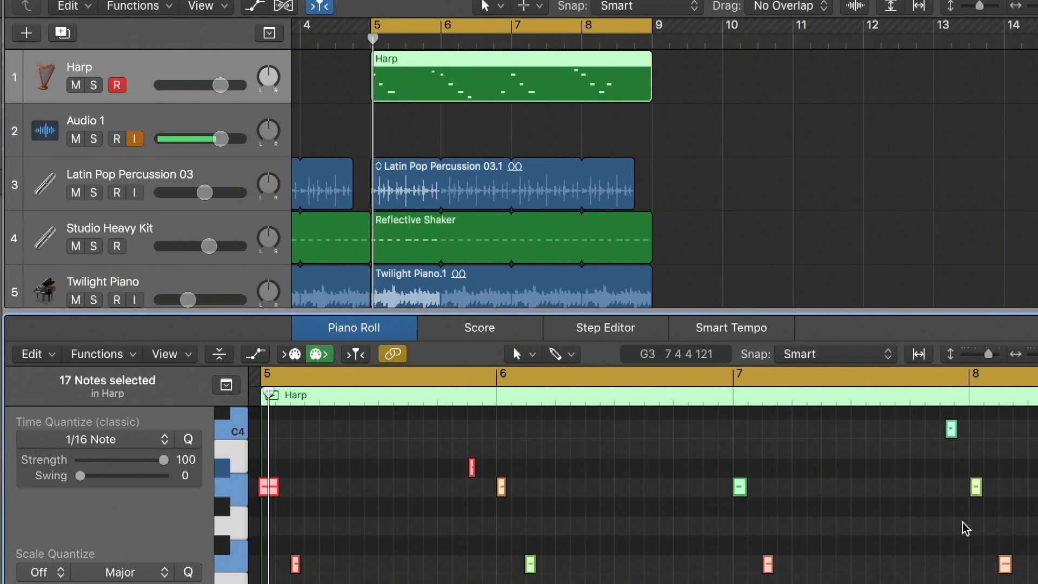
key(super+Up)
key(super+Up)
key(super+Down)
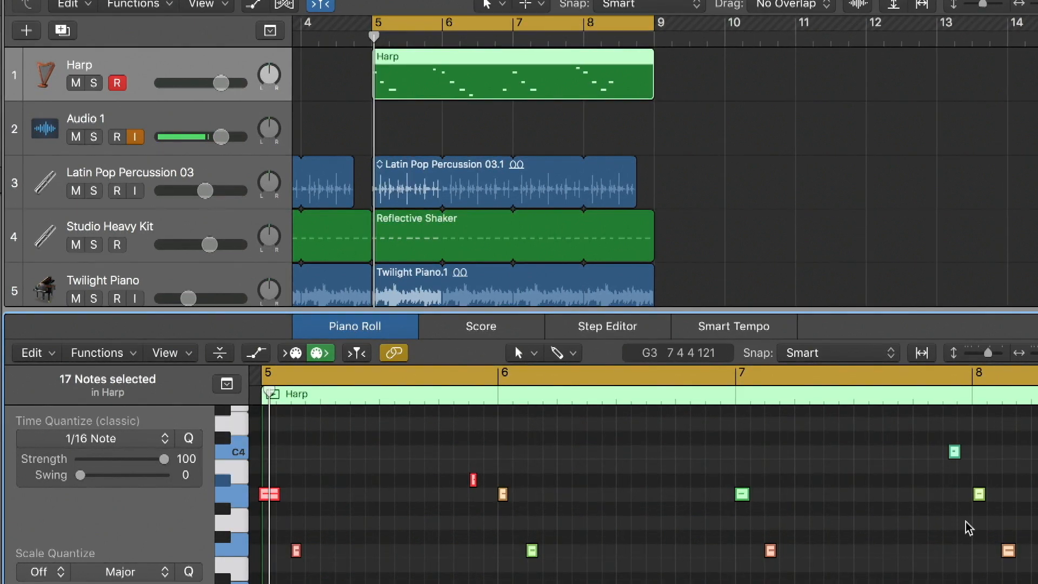
Try a marquee selection of the harp notes, clear it and select all notes in the region.
click(841, 523)
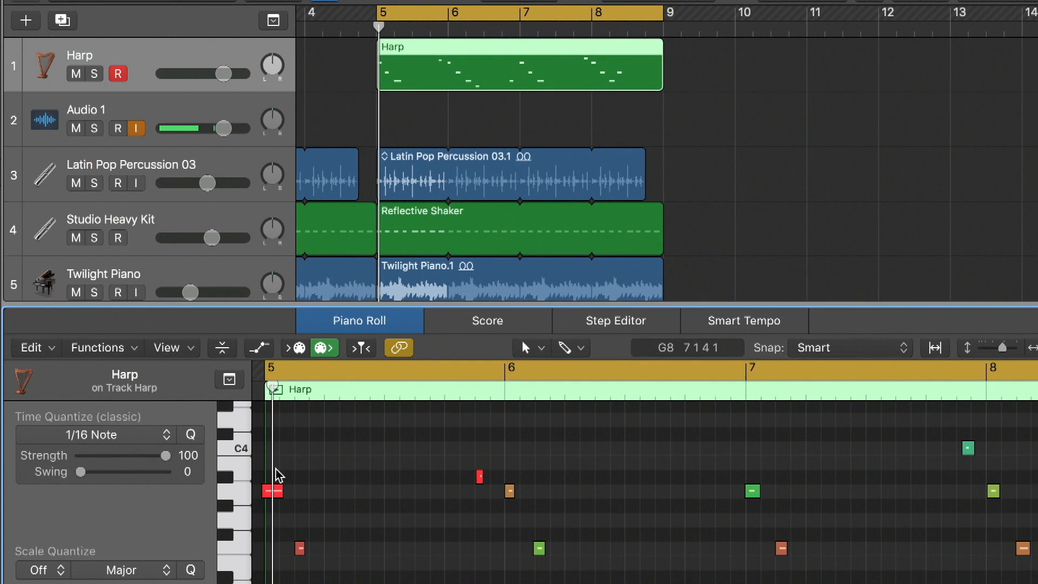
key(super+a)
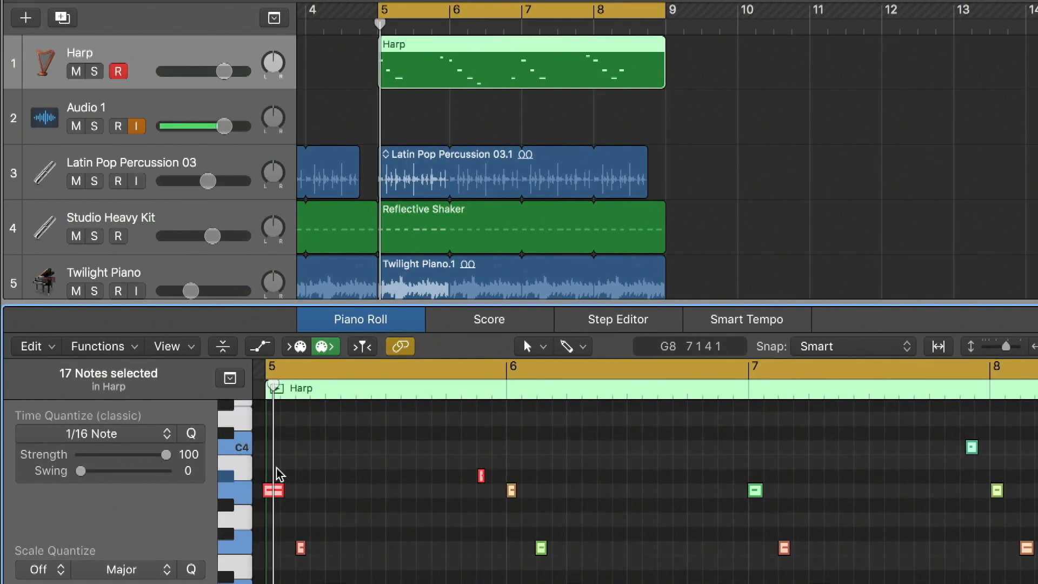
drag(285, 464, 892, 583)
click(368, 430)
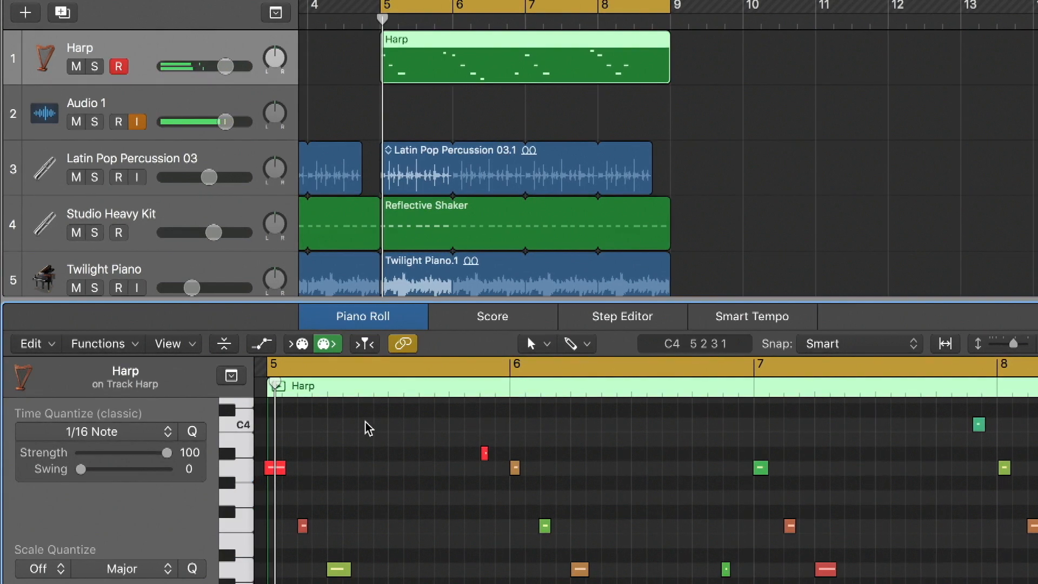
key(super+a)
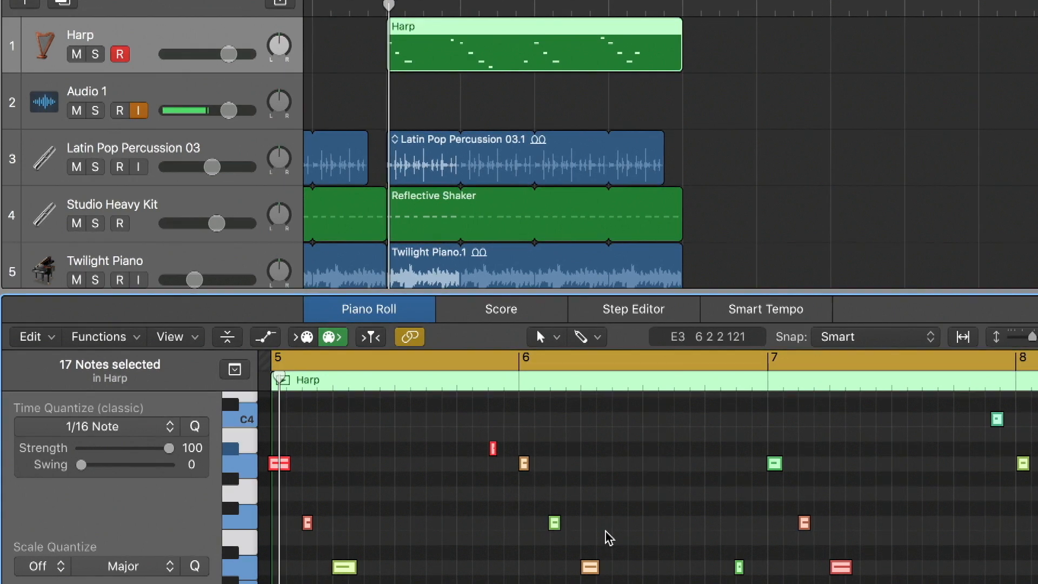
Check the timing of the selected harp notes against the grid and quantize them to 1/16 Note.
click(170, 426)
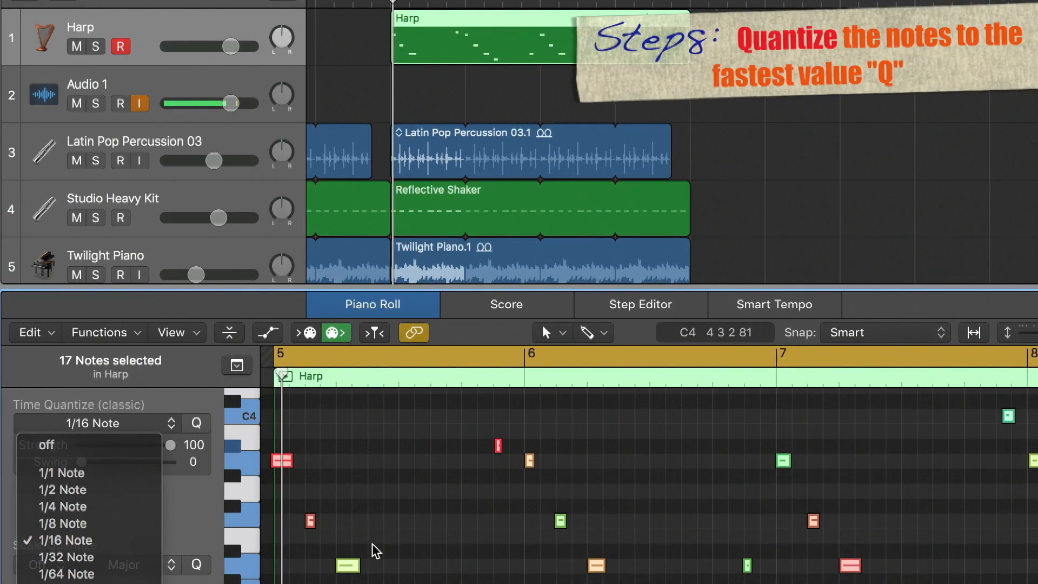
click(375, 551)
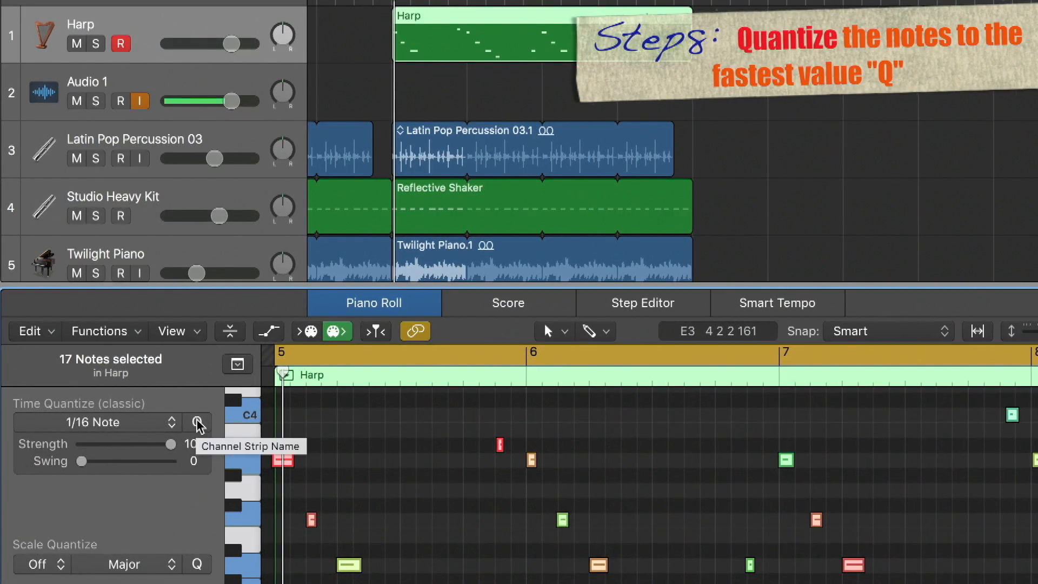
key(super+Right)
key(super+Right)
key(super+Right)
key(super+Right)
key(super+Left)
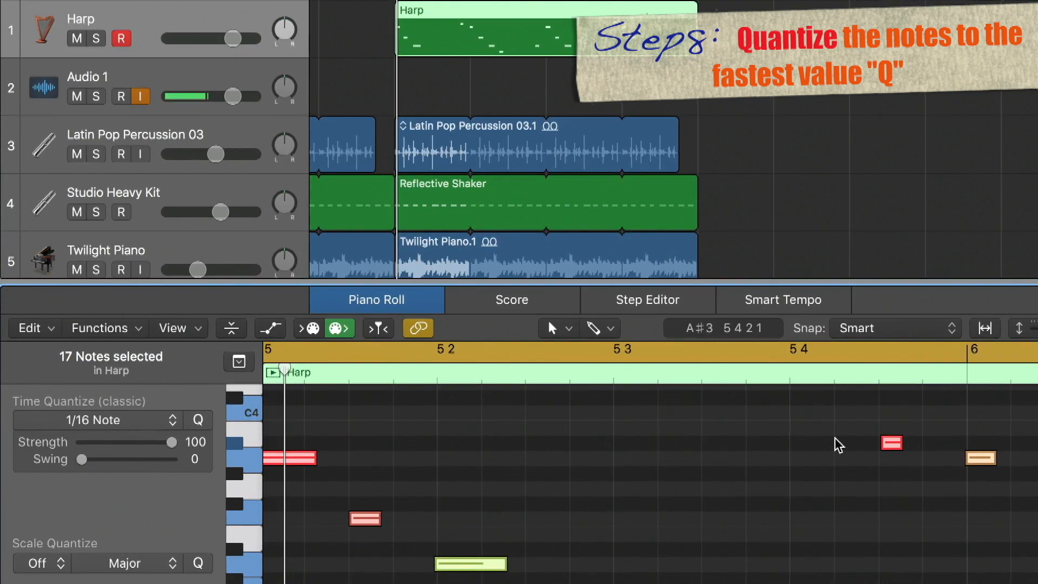
scroll(836, 439, left, 15)
scroll(998, 455, right, 9)
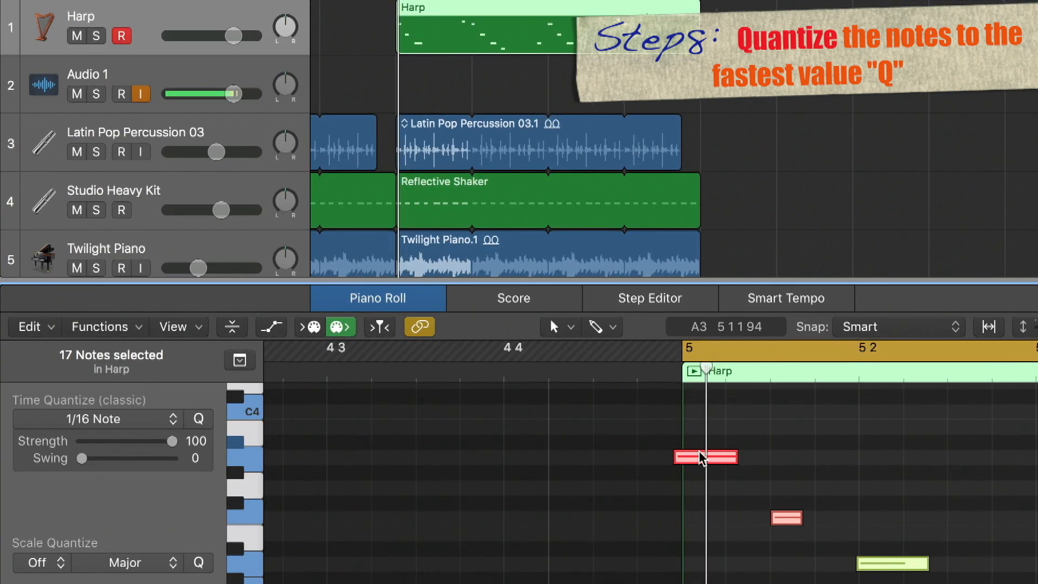
key(space)
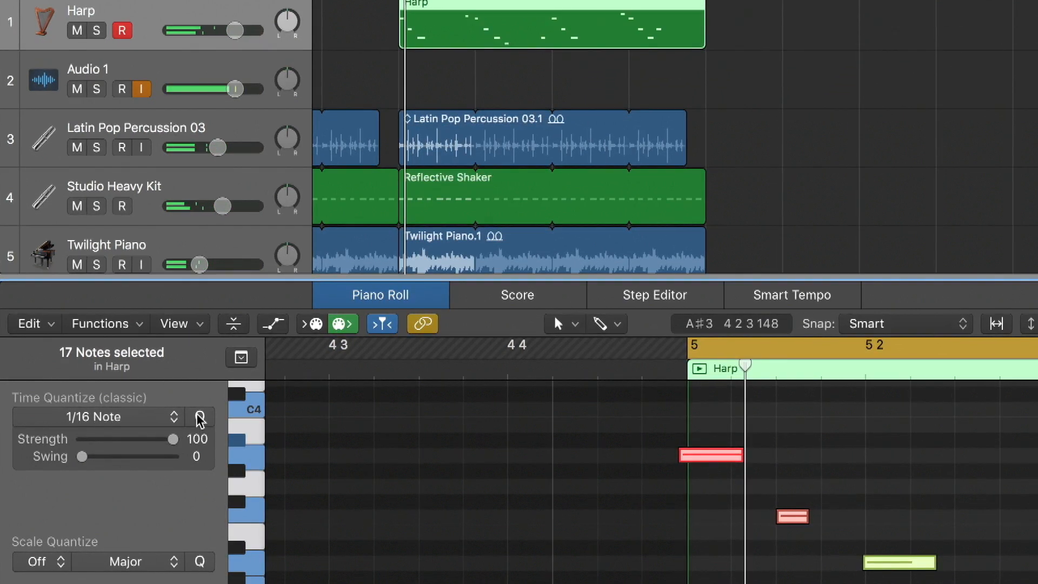
click(200, 418)
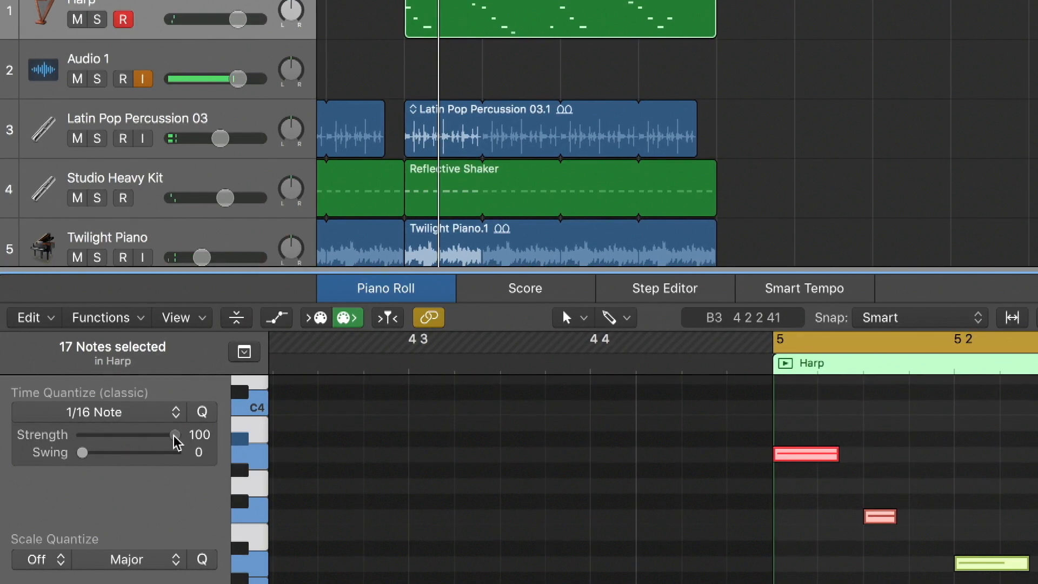
Try a quantize strength of 85 on the selected notes and restore it to 100.
drag(174, 436, 243, 451)
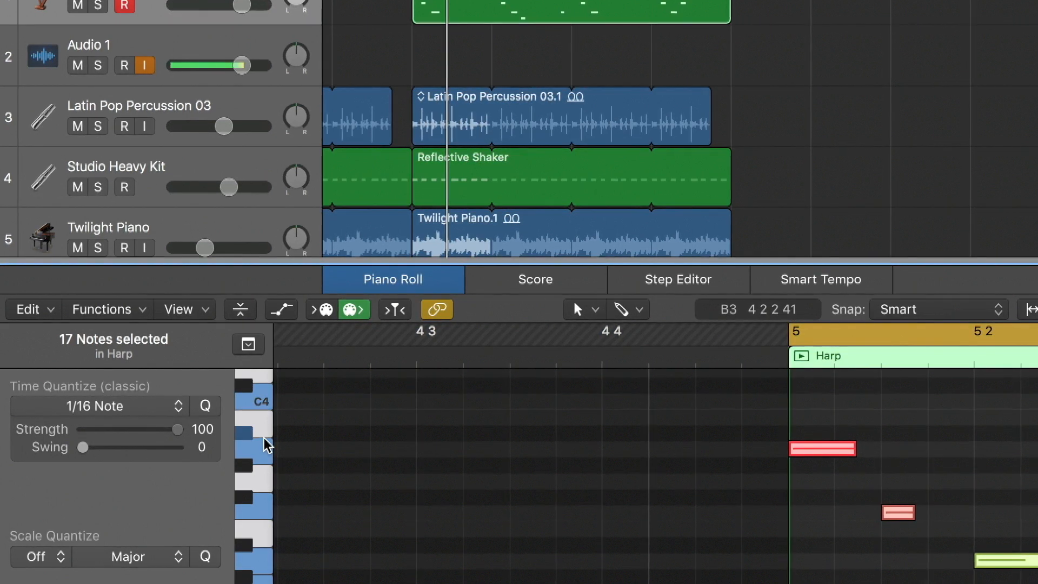
drag(178, 430, 164, 432)
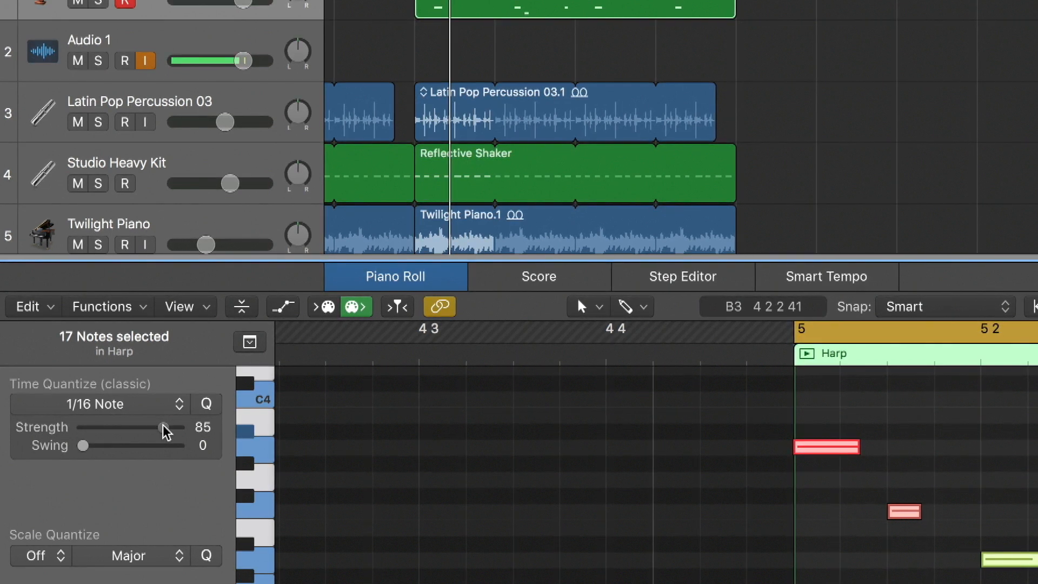
drag(164, 430, 180, 428)
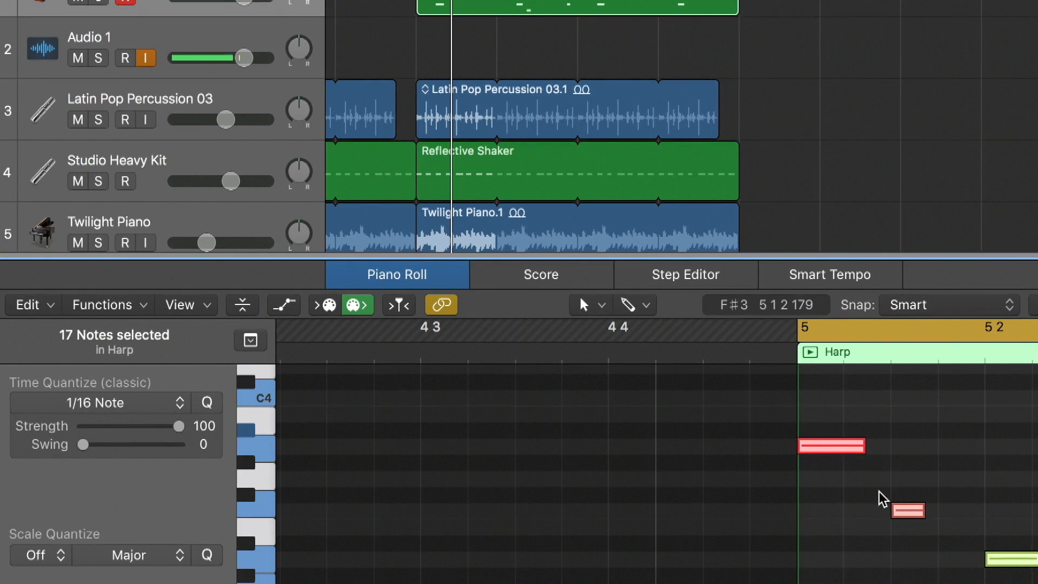
Play back the quantized harp part and solo the Harp track.
scroll(903, 517, right, 7)
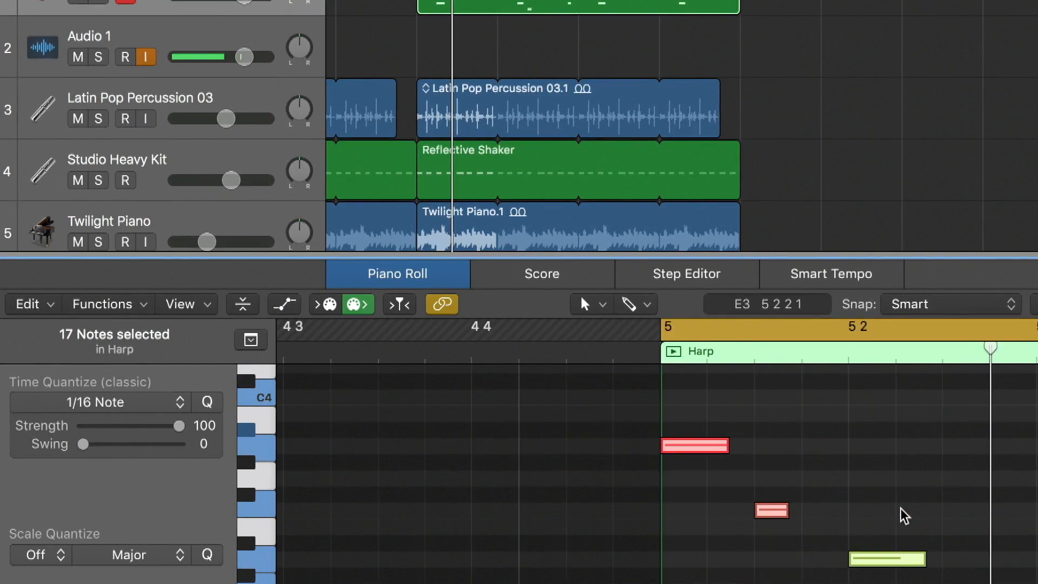
key(super+Left)
key(super+Left)
scroll(903, 512, right, 7)
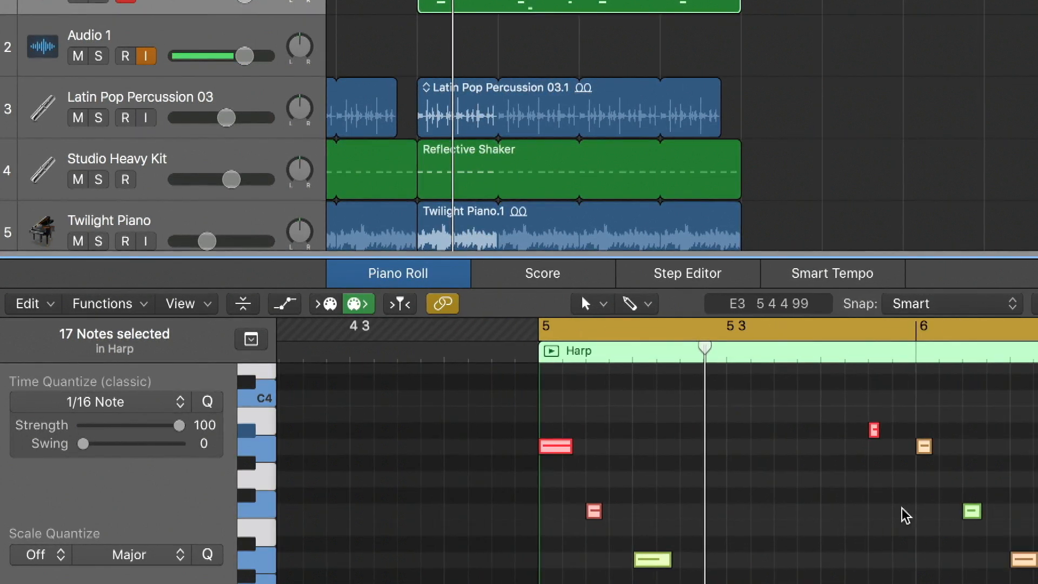
key(space)
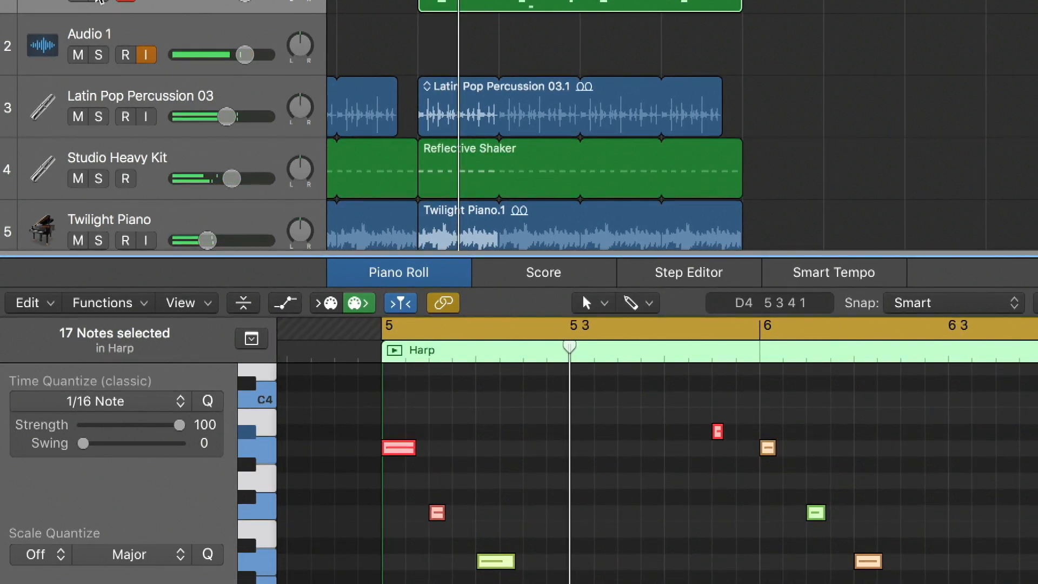
click(98, 0)
key(space)
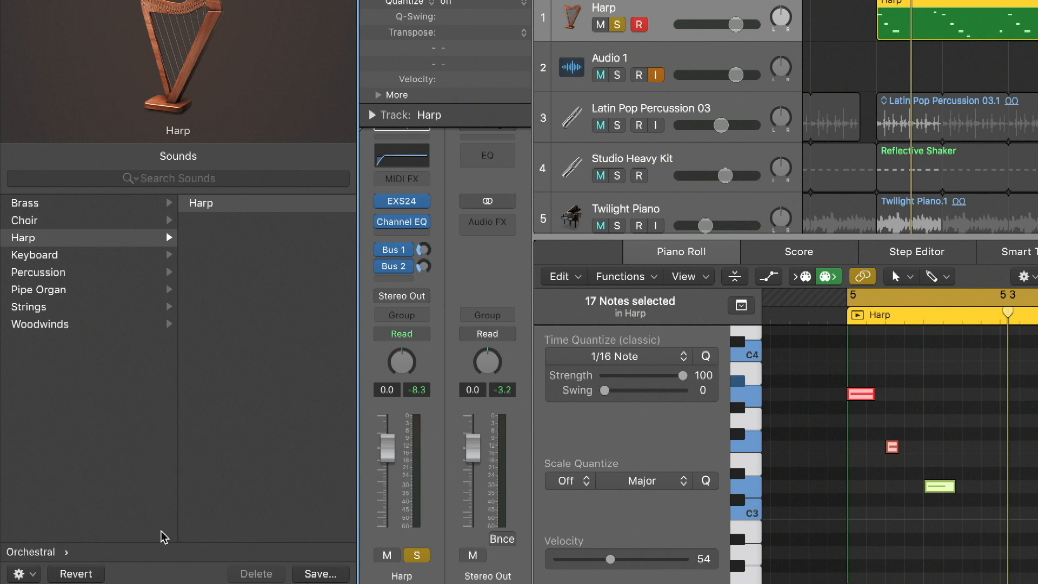
drag(156, 542, 41, 538)
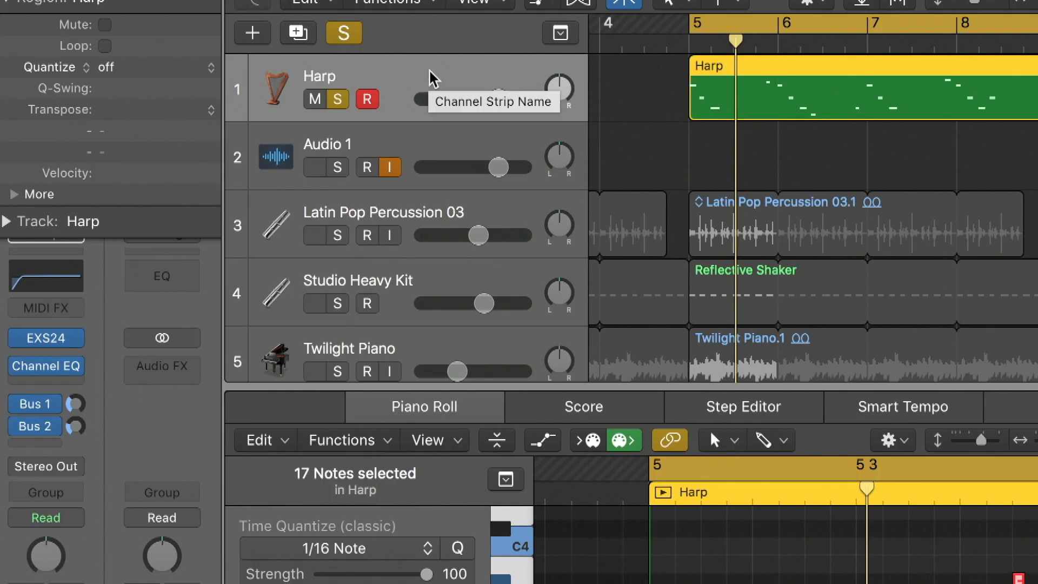
Duplicate the Harp track together with its region, mute the original and select the duplicate track.
drag(429, 71, 437, 125)
click(319, 87)
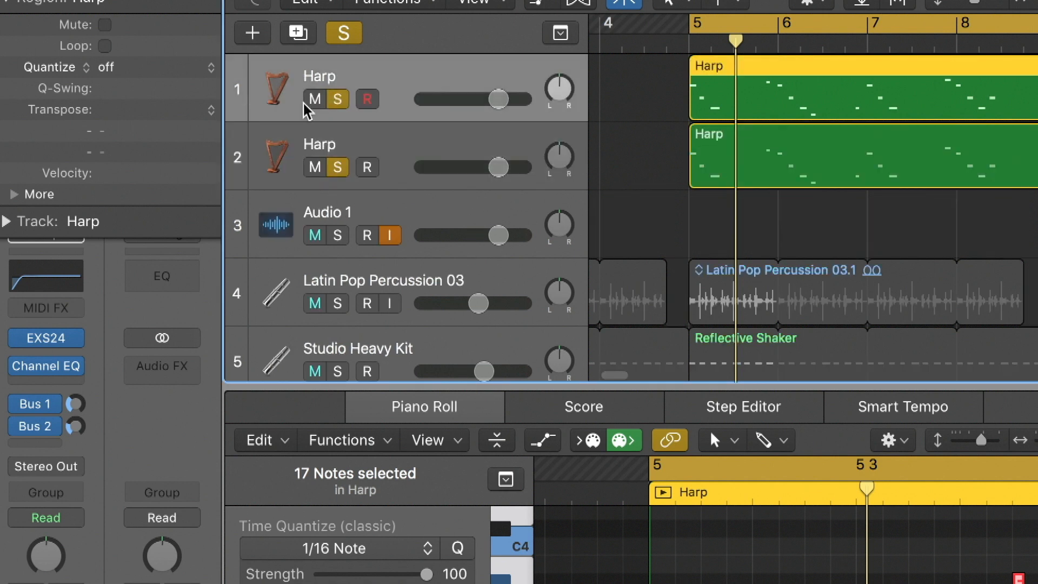
click(315, 99)
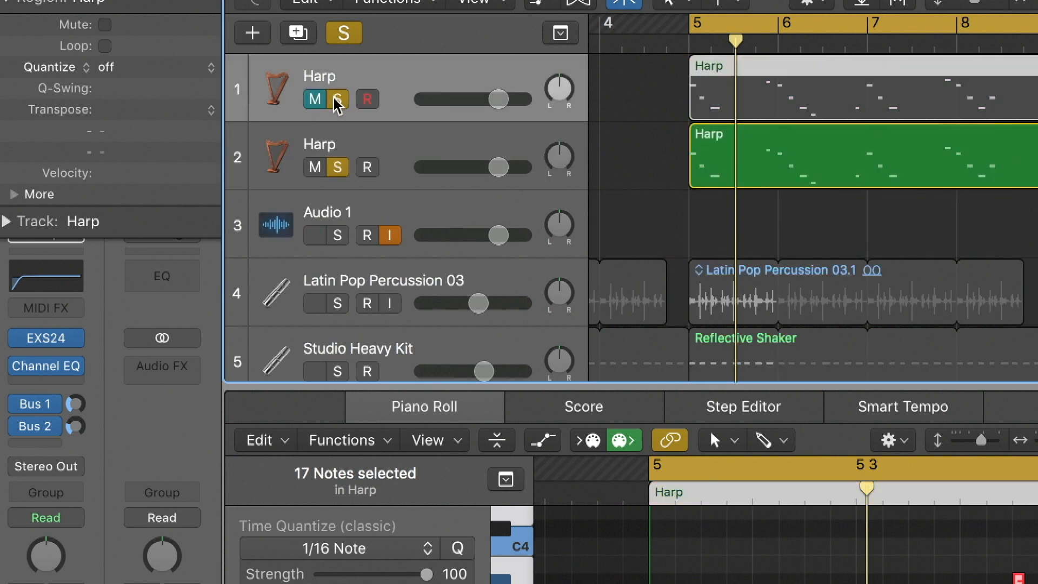
click(427, 147)
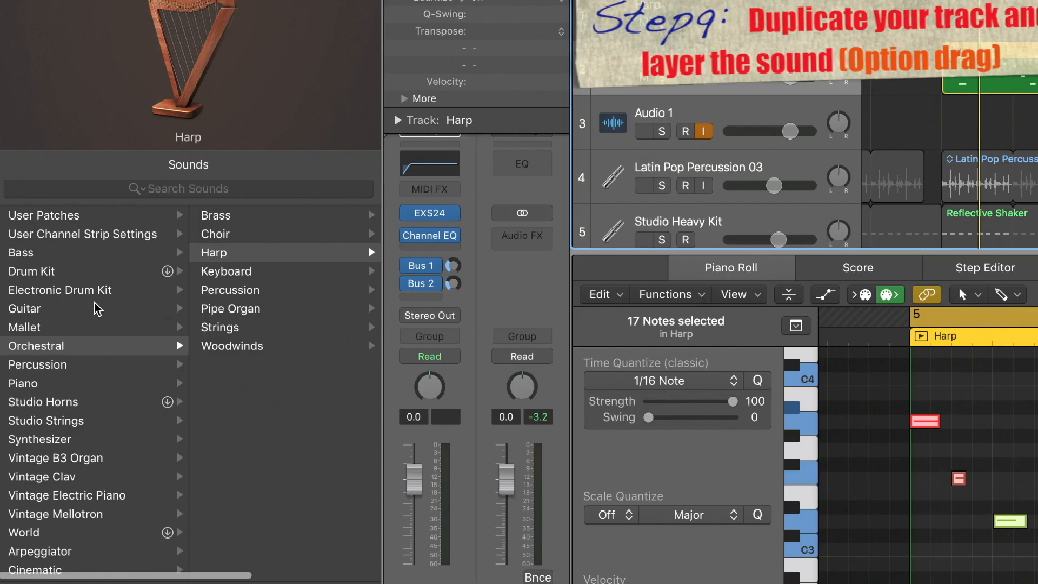
Browse the Synthesizer category's Plucked sounds and audition Plucked Nylon Guitar, Real Fake Santur and Scatter Pad on the duplicate track.
click(64, 438)
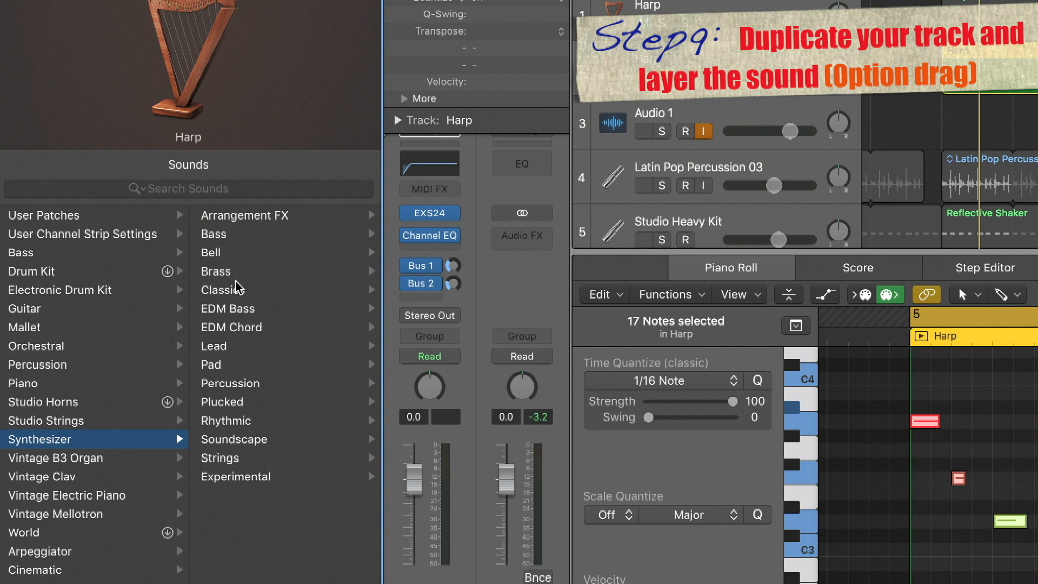
click(221, 402)
click(247, 260)
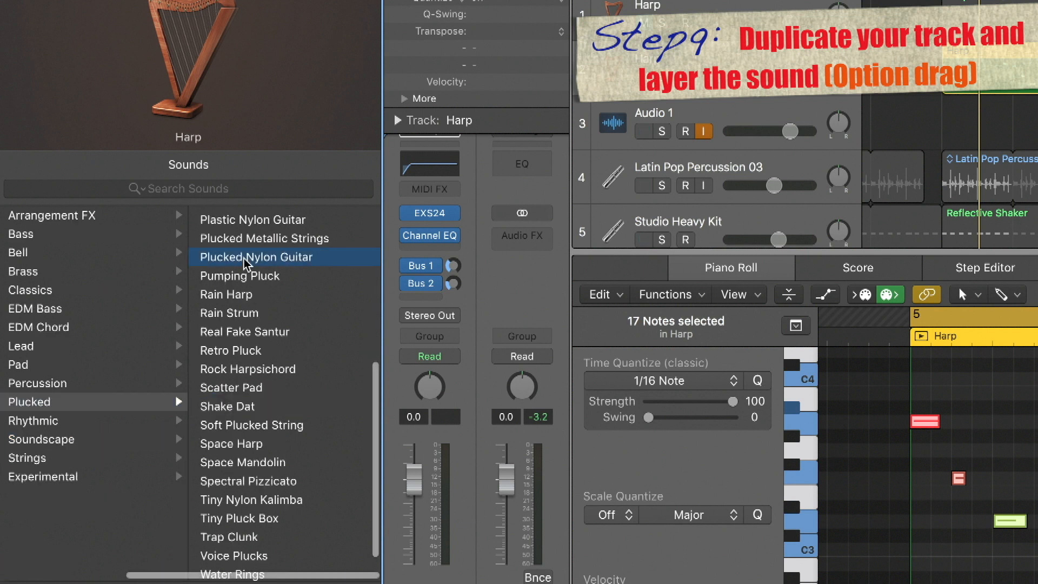
click(241, 332)
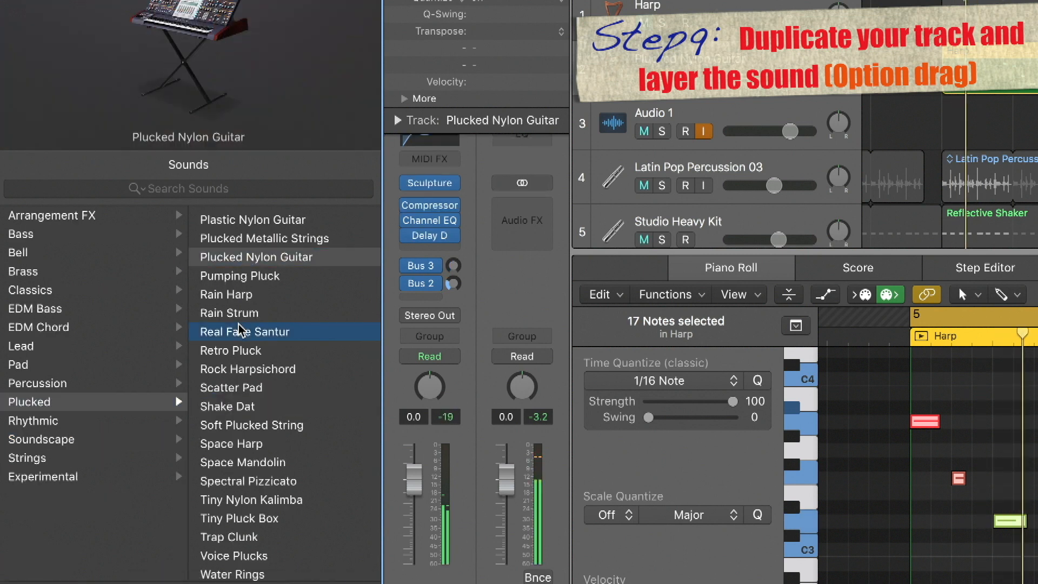
click(233, 387)
key(space)
Audition the Shake Dat, Space Harp and Trap Clunk patches on the duplicate track.
click(228, 513)
click(232, 548)
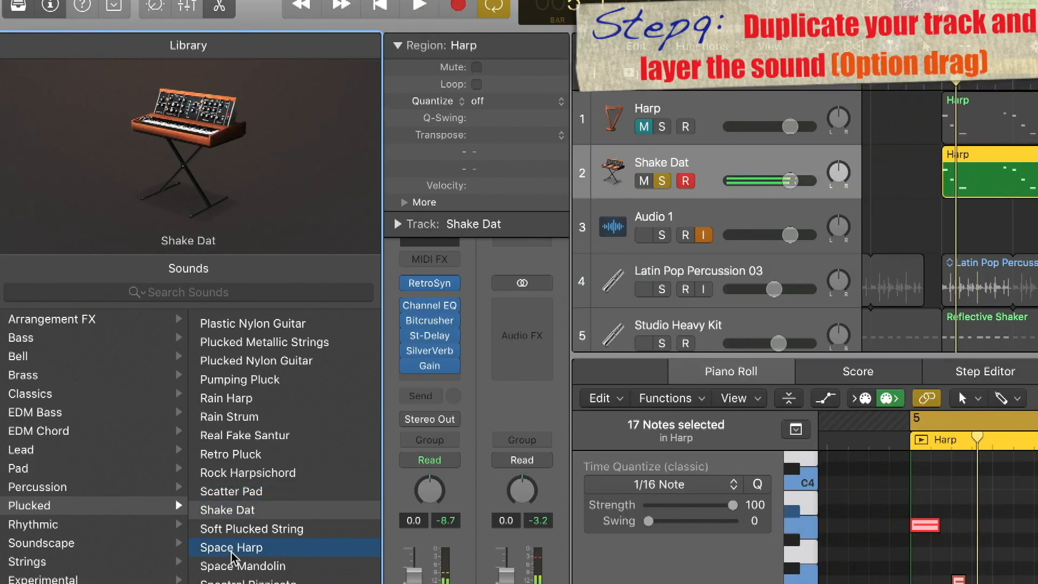
key(space)
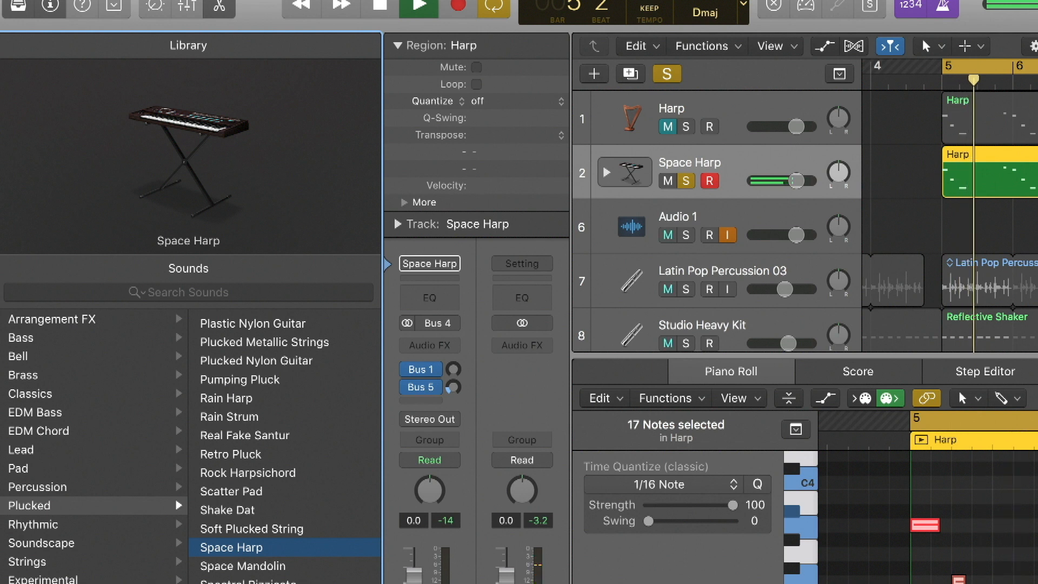
click(232, 583)
key(space)
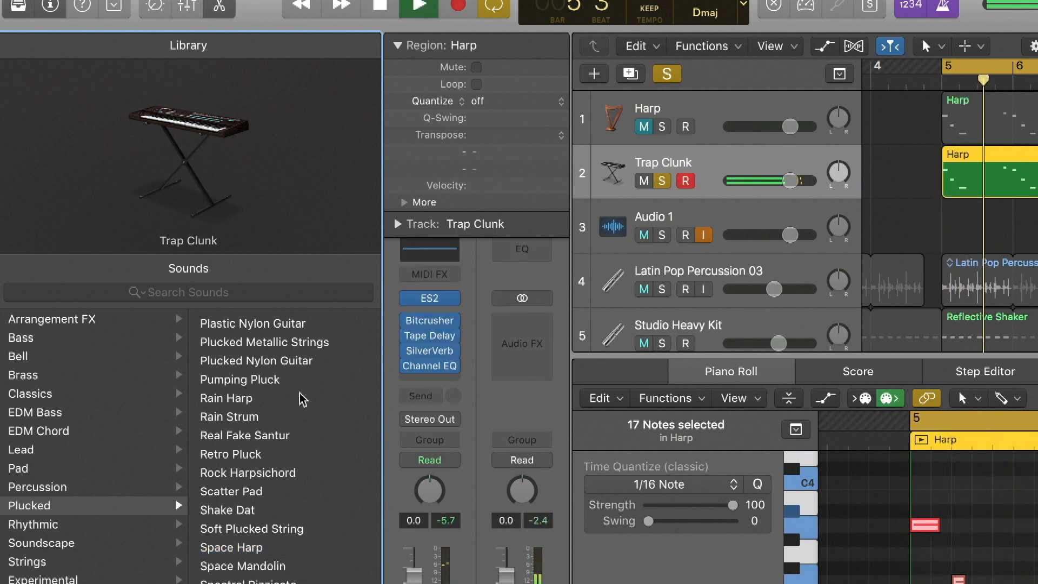
key(space)
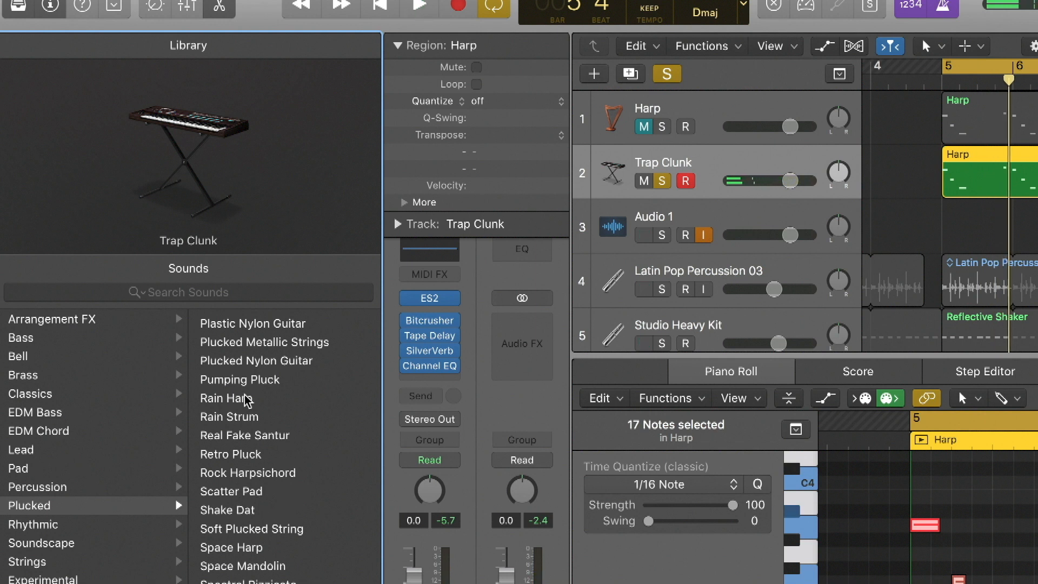
Load the Expanding Pluck patch on the duplicate track and play the part with it.
scroll(237, 399, up, 2)
scroll(237, 399, down, 2)
scroll(240, 411, up, 5)
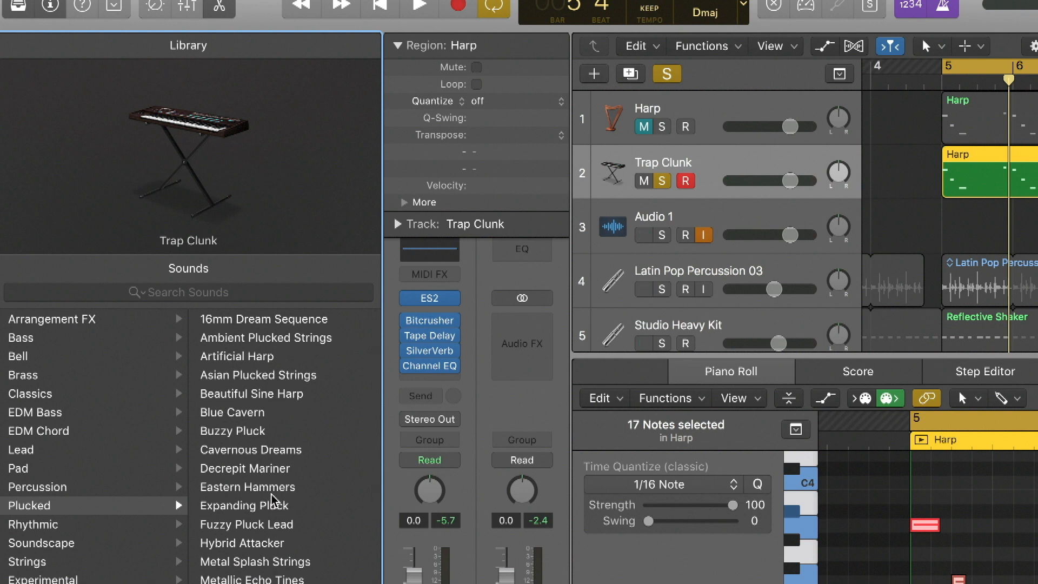
click(257, 480)
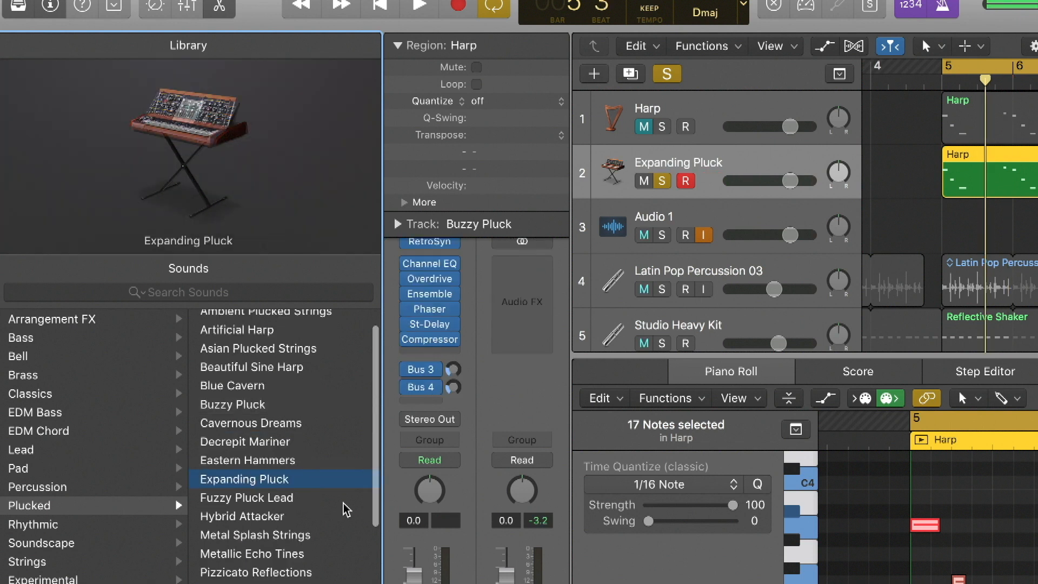
key(space)
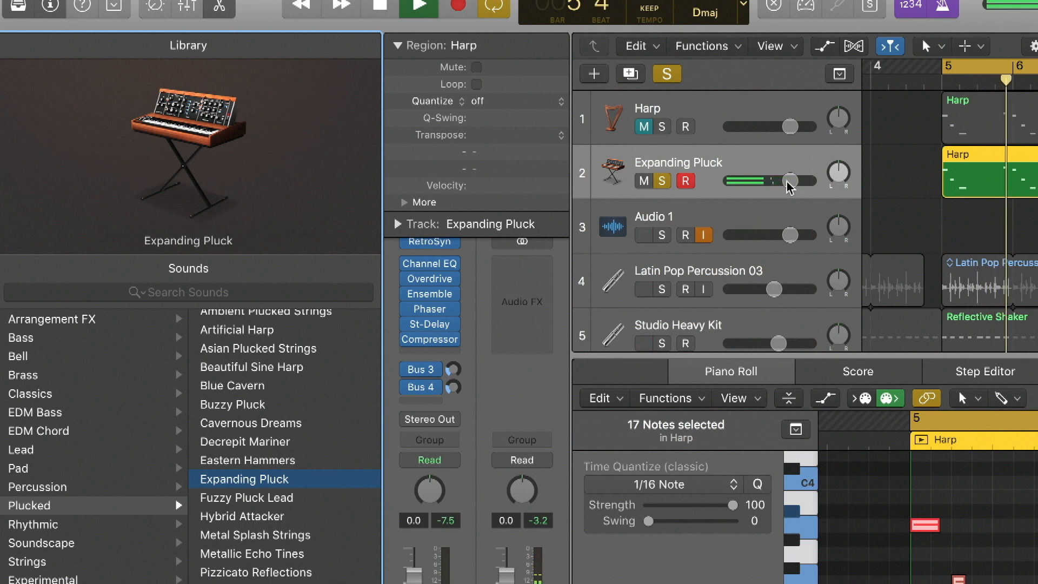
Unmute and solo the original Harp track, and balance the Expanding Pluck layer against it at a volume of -7.0 dB.
key(space)
click(644, 125)
click(669, 126)
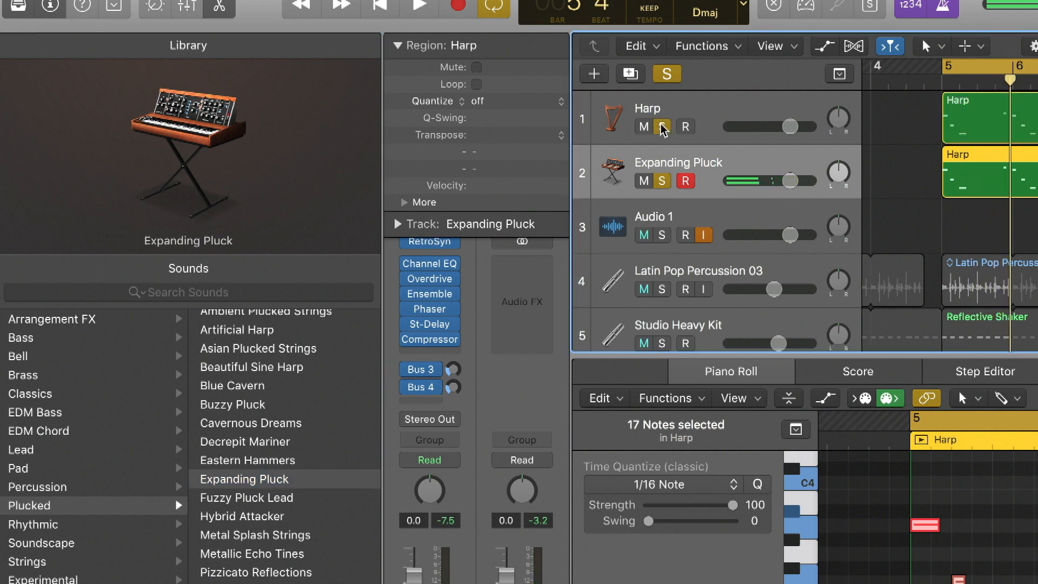
key(space)
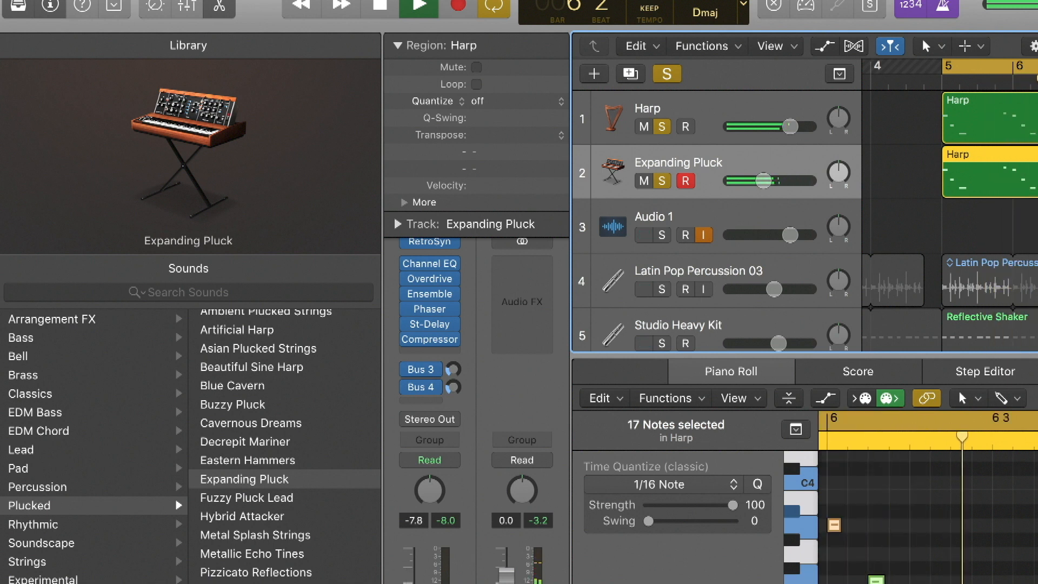
key(space)
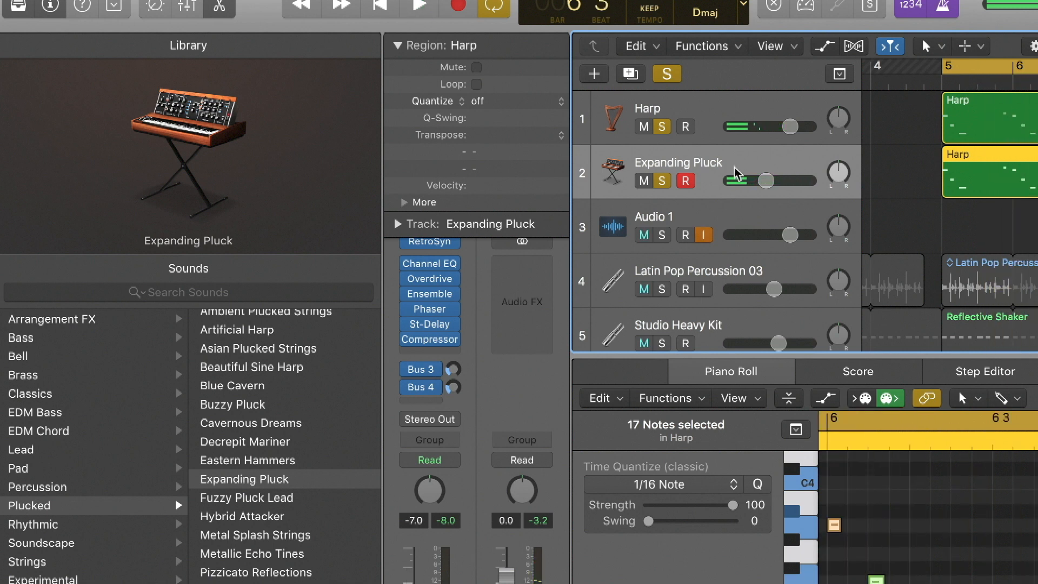
click(661, 180)
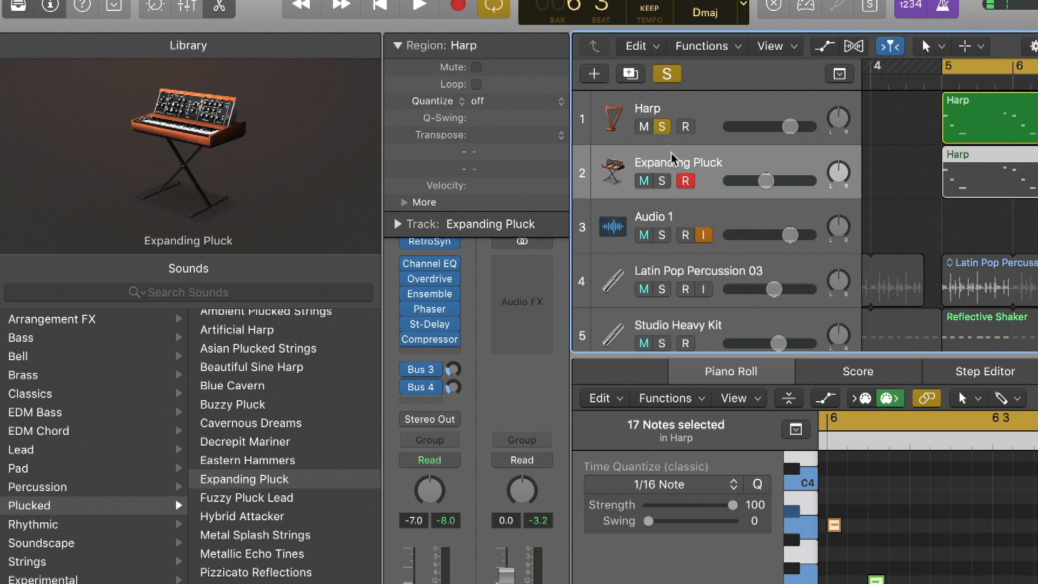
click(662, 180)
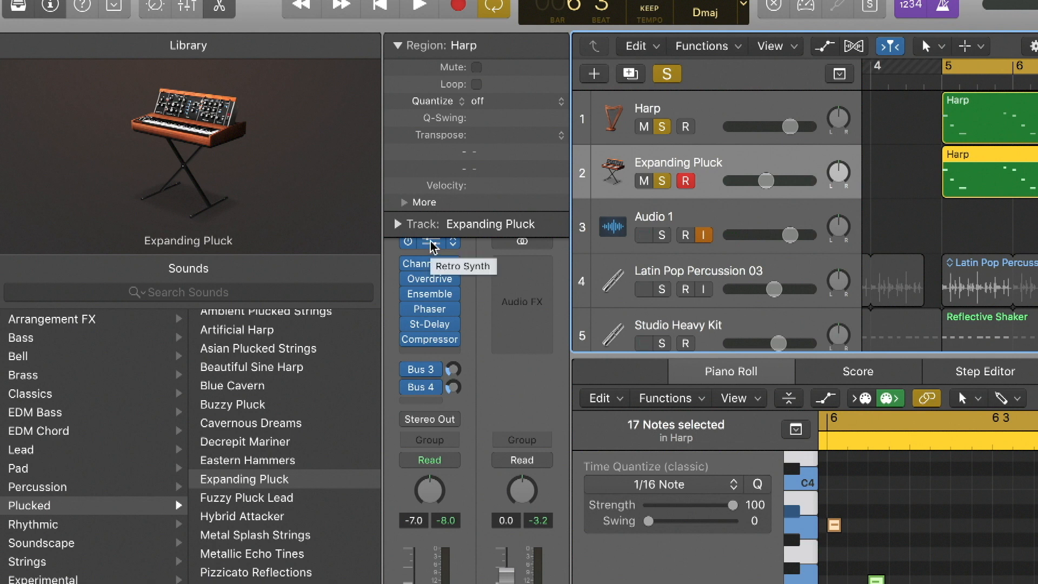
Open the Stereo Delay on the Expanding Pluck track and set its output mix to 51% left and 47% right during playback.
click(432, 329)
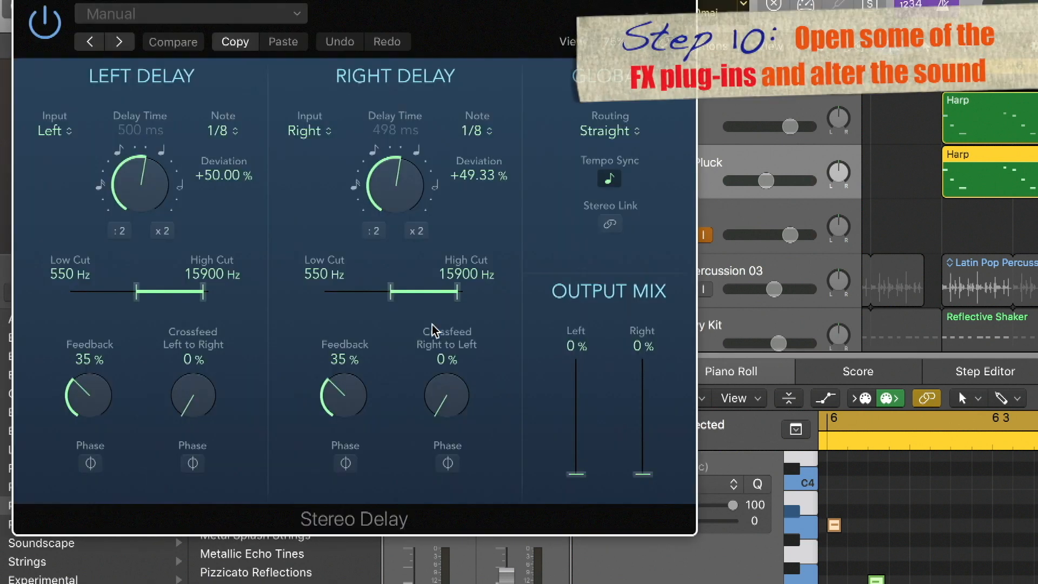
key(space)
drag(644, 474, 643, 423)
drag(582, 473, 581, 426)
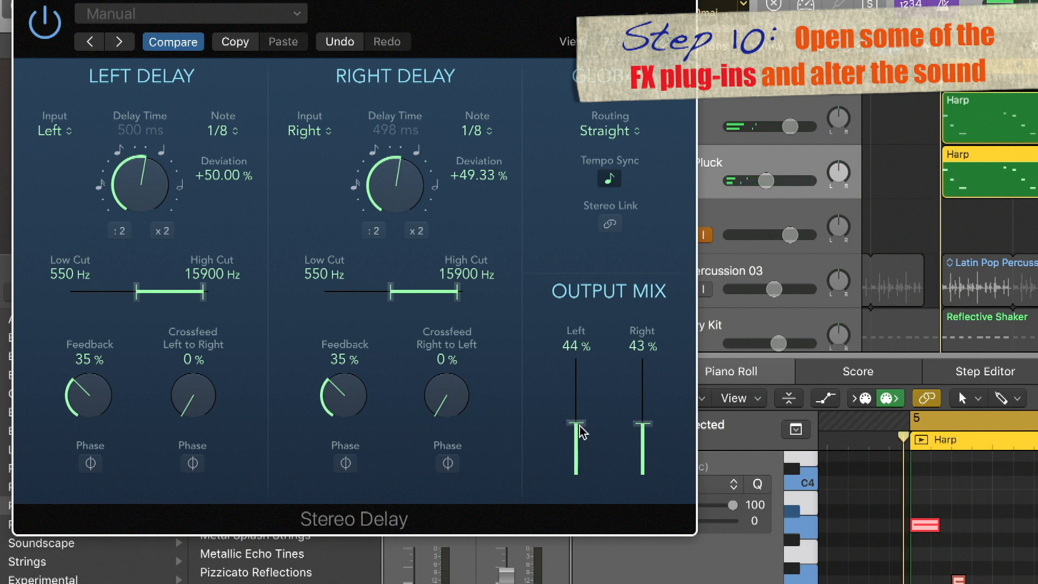
drag(647, 426, 646, 425)
drag(581, 425, 574, 415)
drag(647, 427, 645, 420)
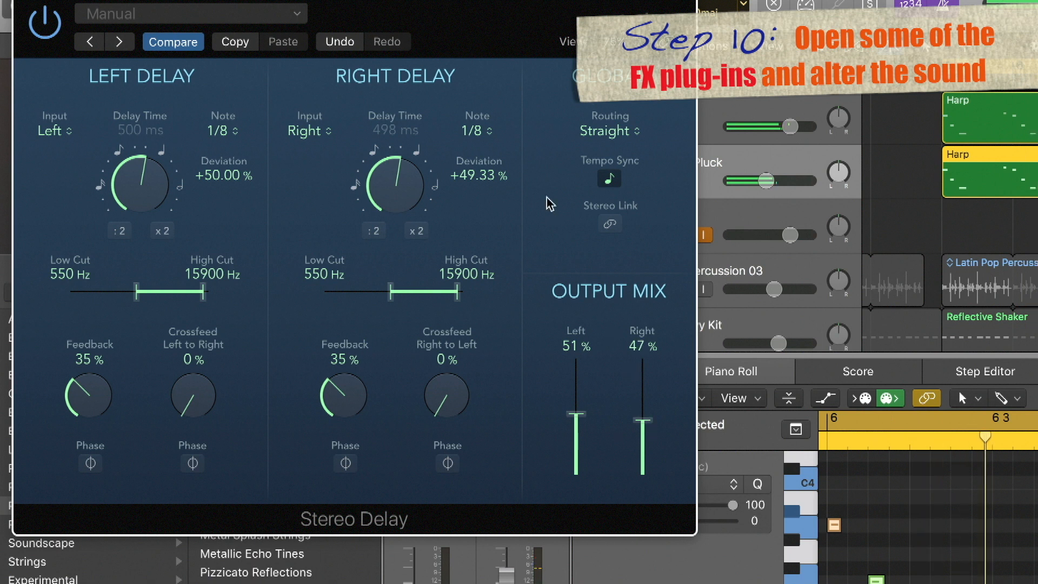
click(26, 3)
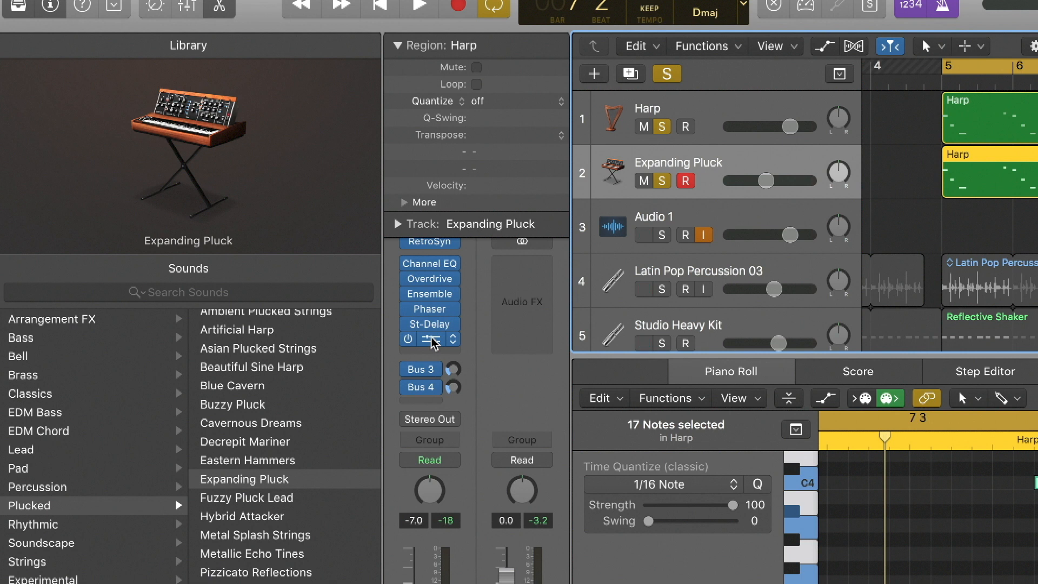
Play back the layered parts, clear all track solos to hear the full arrangement, and close the Piano Roll.
key(space)
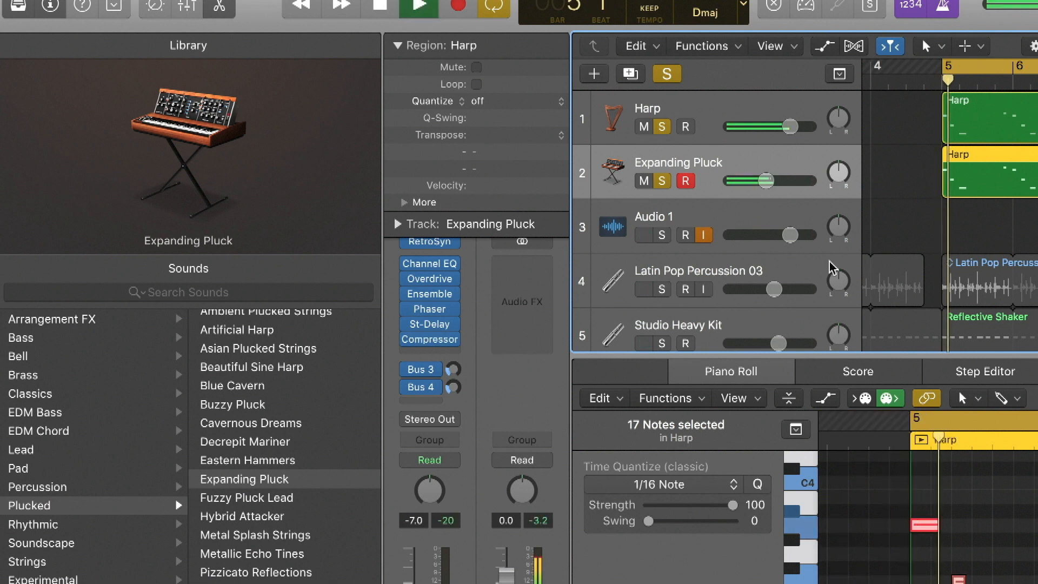
click(667, 76)
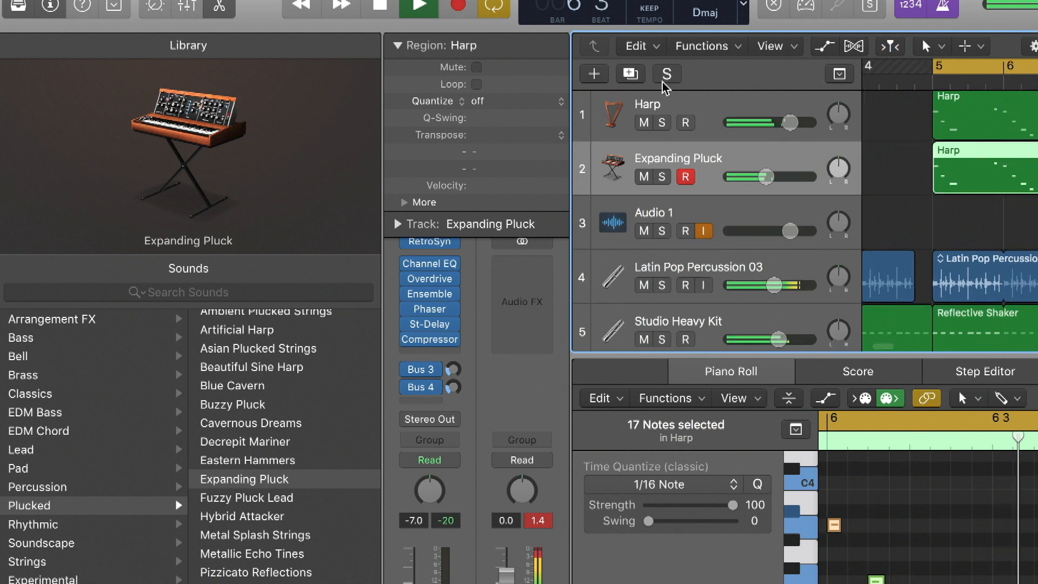
key(e)
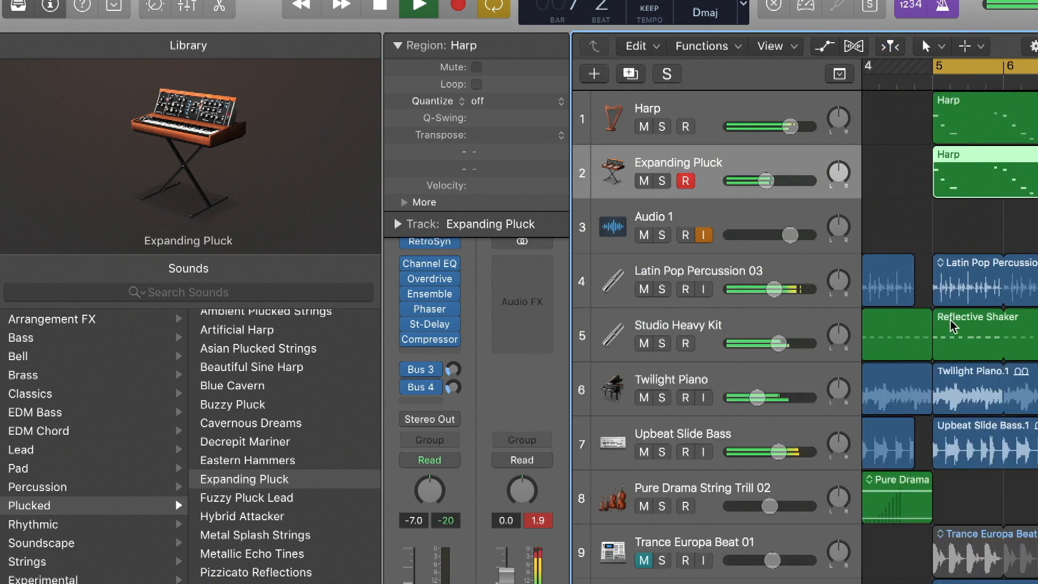
key(space)
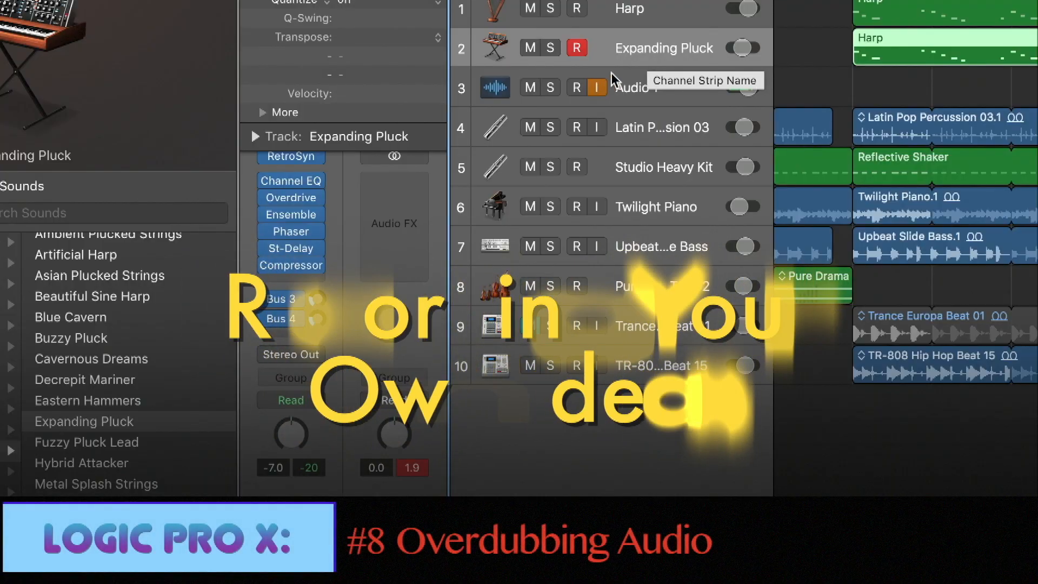
Move the Audio 1 track to the end of the track list and rename it Voice.
click(648, 88)
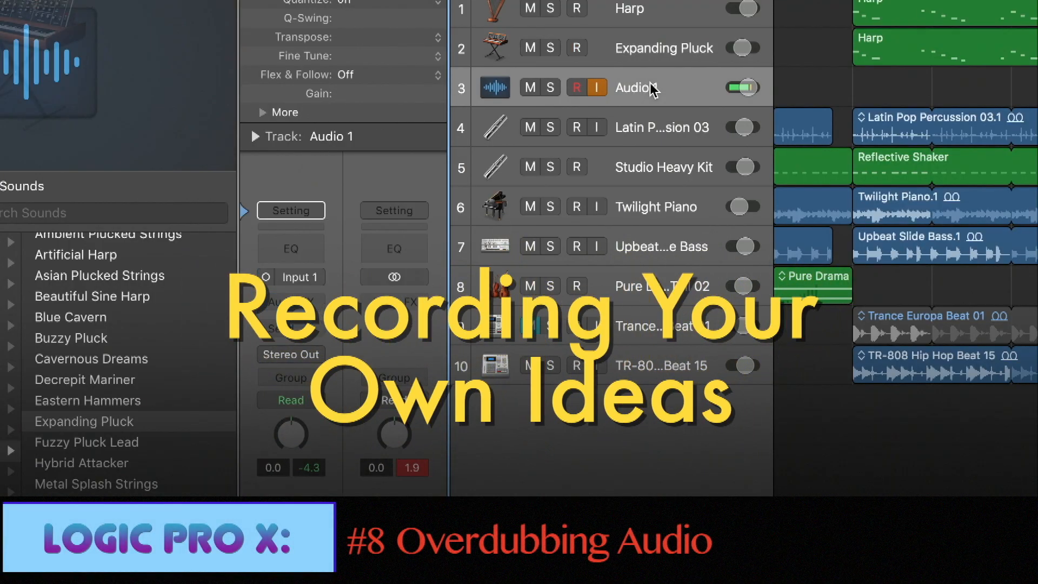
drag(651, 89, 631, 378)
double_click(631, 365)
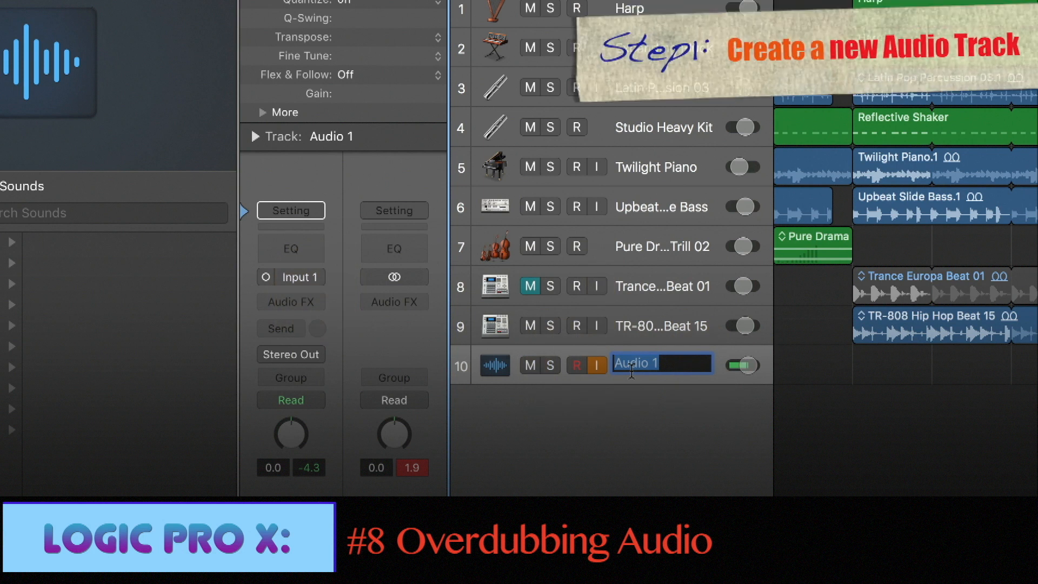
text(Voice)
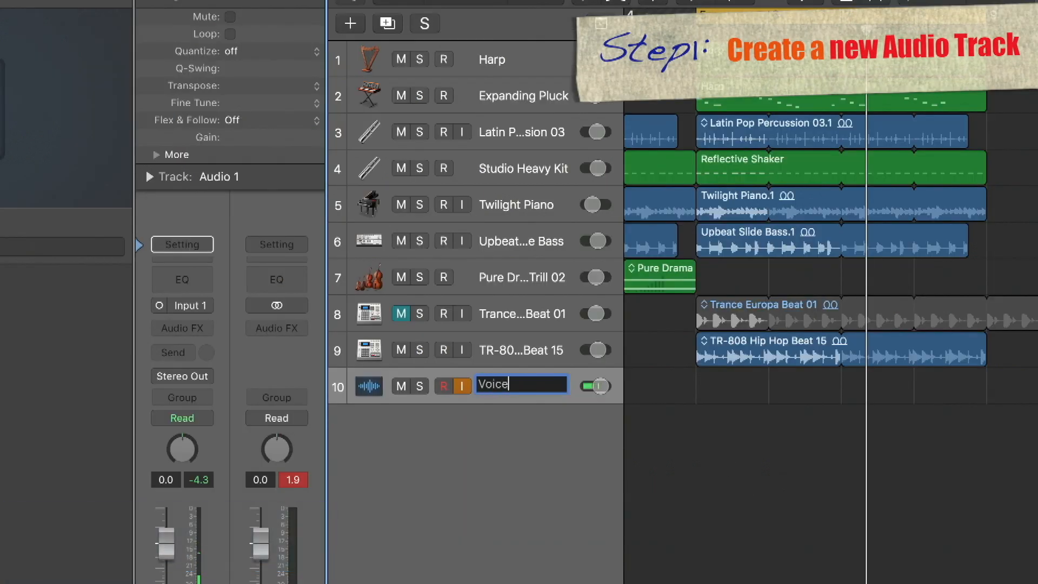
key(Return)
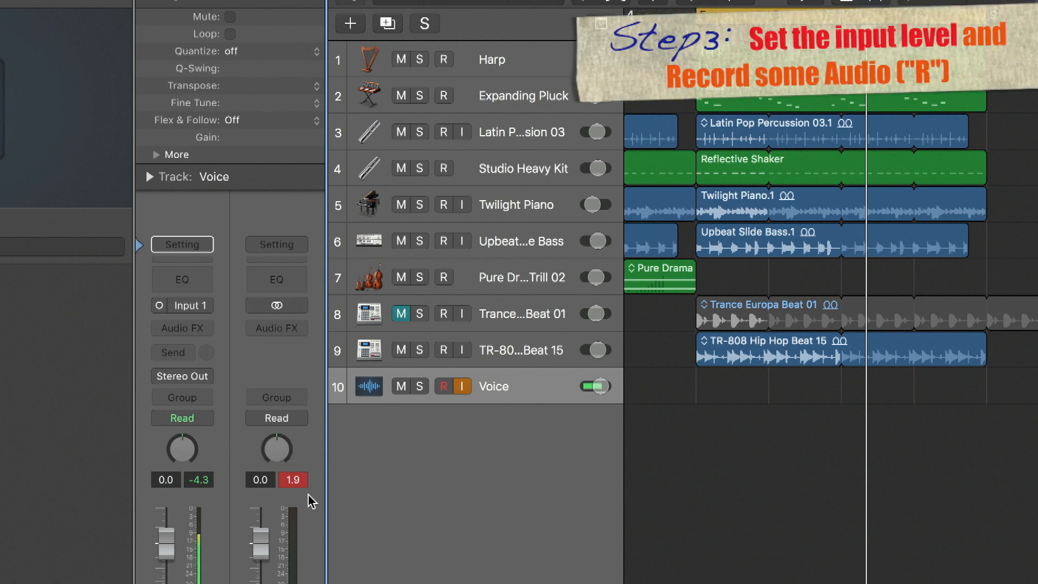
Record audio on the Voice track across the cycle from bar 5 to bar 9, and solo the track to hear the recording.
key(r)
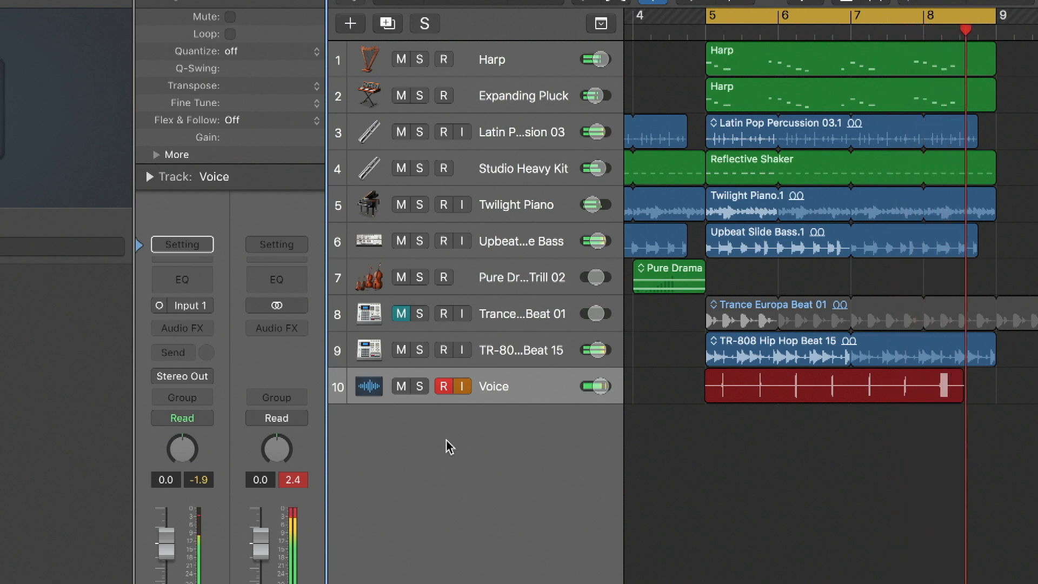
key(space)
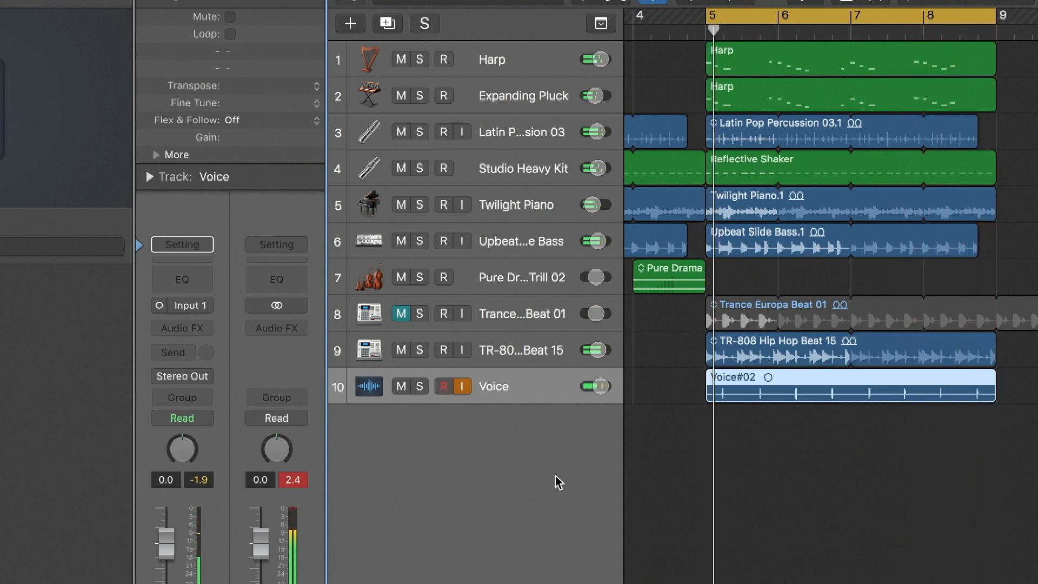
click(420, 386)
key(space)
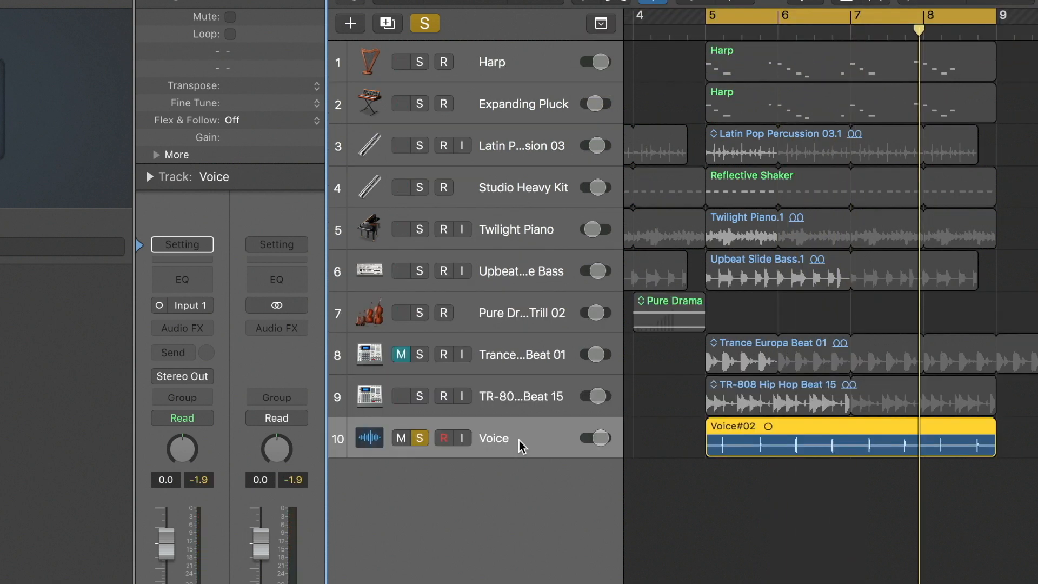
click(420, 438)
click(420, 438)
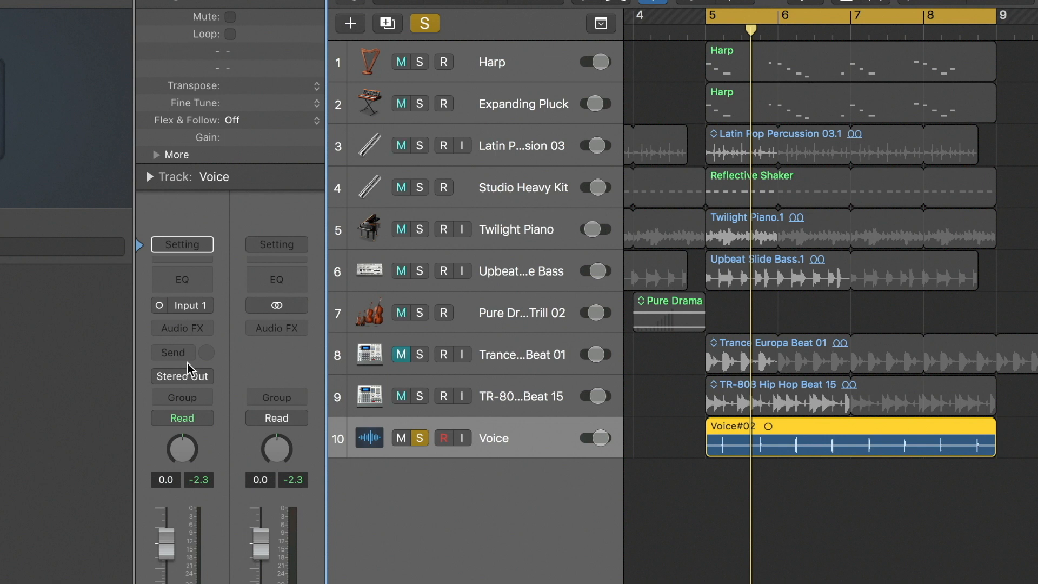
Compare the Library sounds for the Expanding Pluck and Harp tracks, and load the Shaker patch from Drums and Percussion, Percussion onto the Voice track.
click(490, 100)
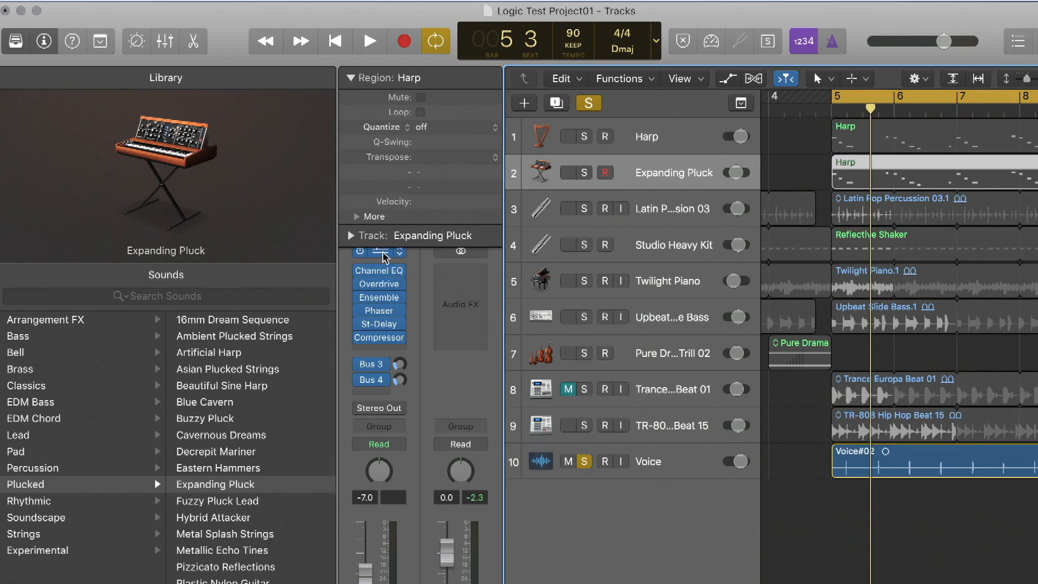
click(686, 477)
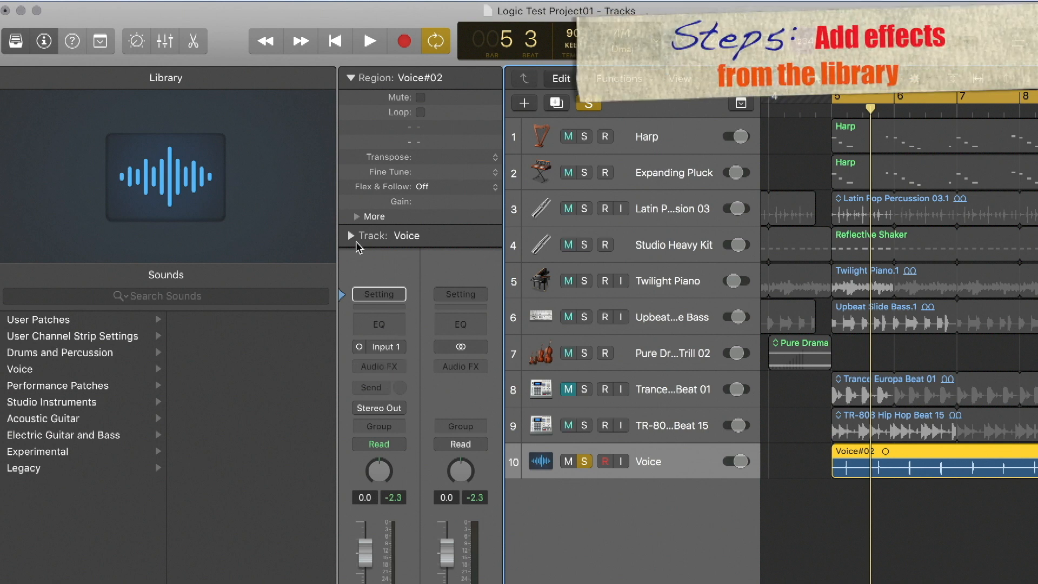
click(670, 140)
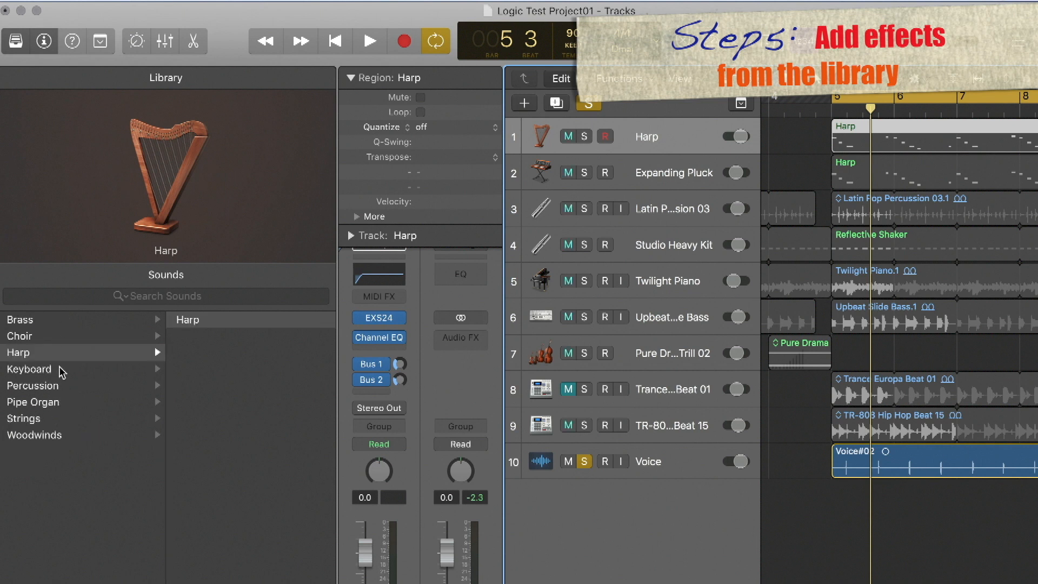
click(670, 464)
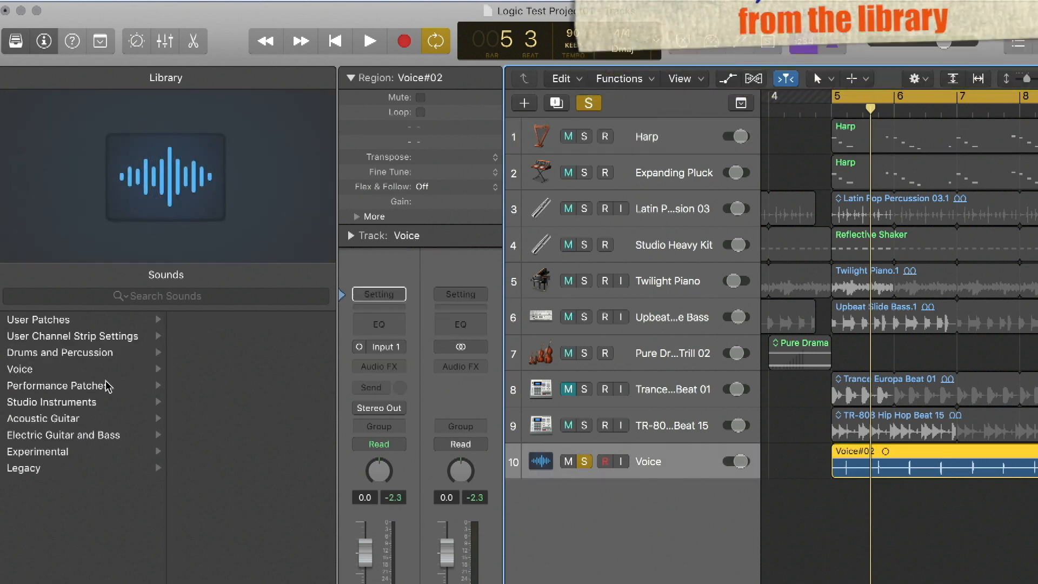
click(41, 404)
click(49, 354)
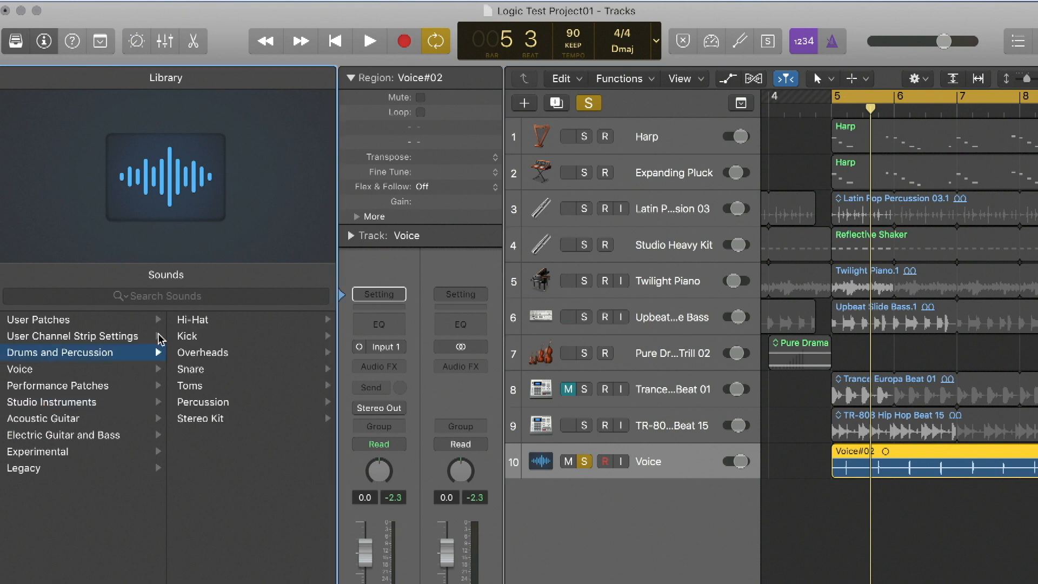
click(203, 402)
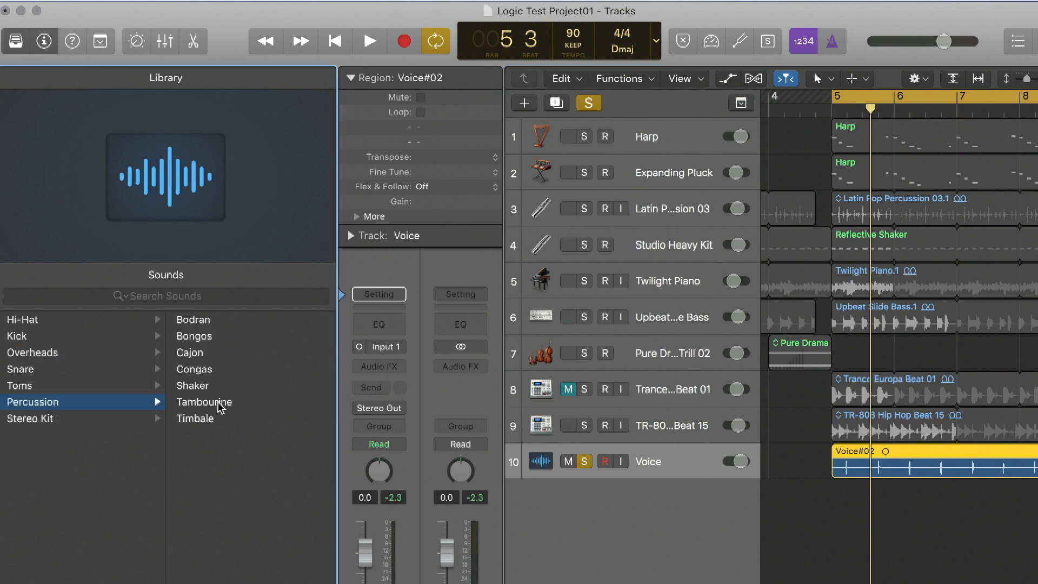
click(210, 387)
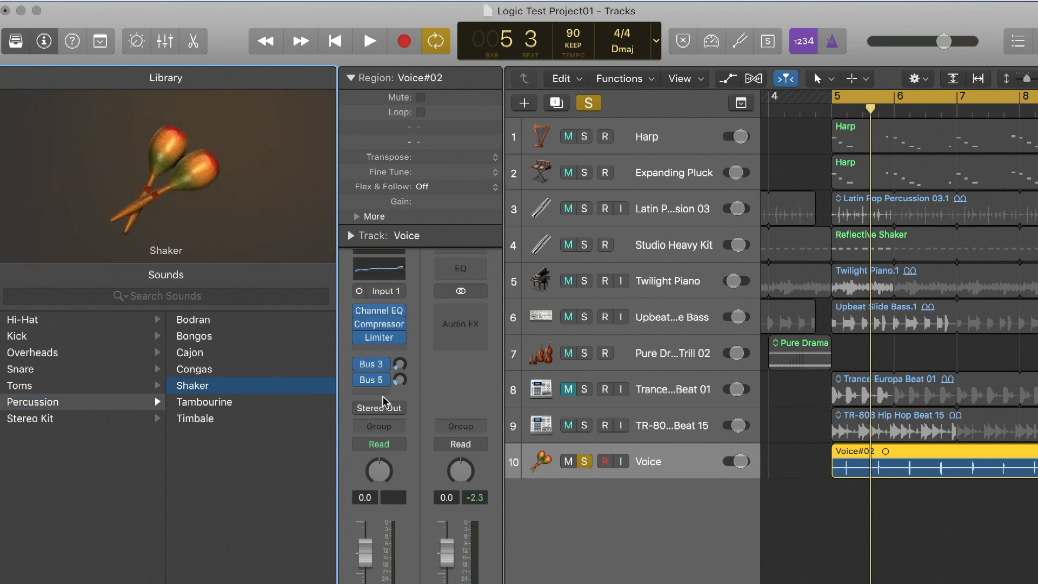
Adjust the Voice track's Bus 3 and Bus 5 effect sends during playback, with the TR-808 beat track soloed alongside it.
key(space)
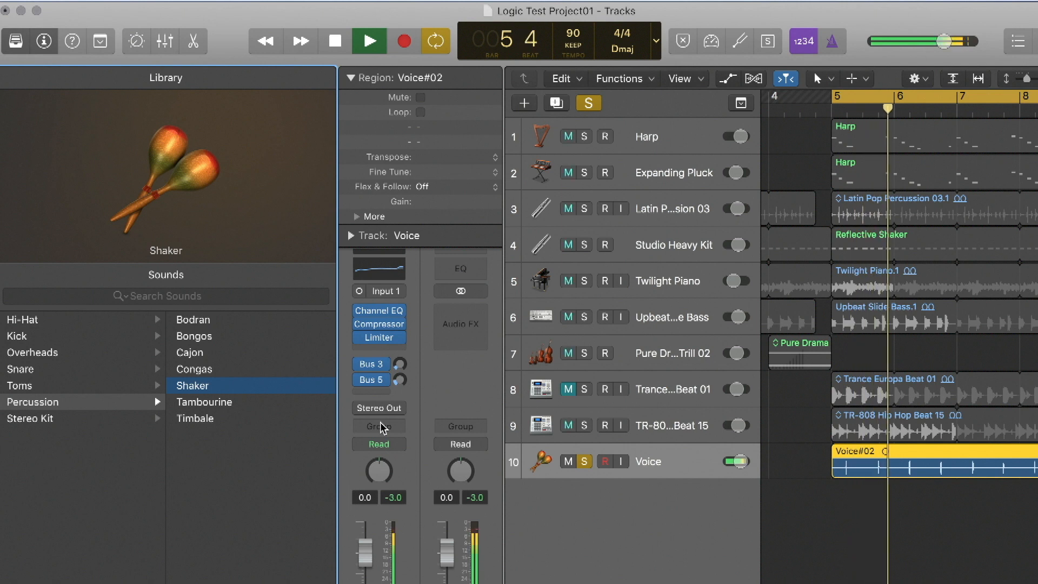
drag(399, 364, 399, 395)
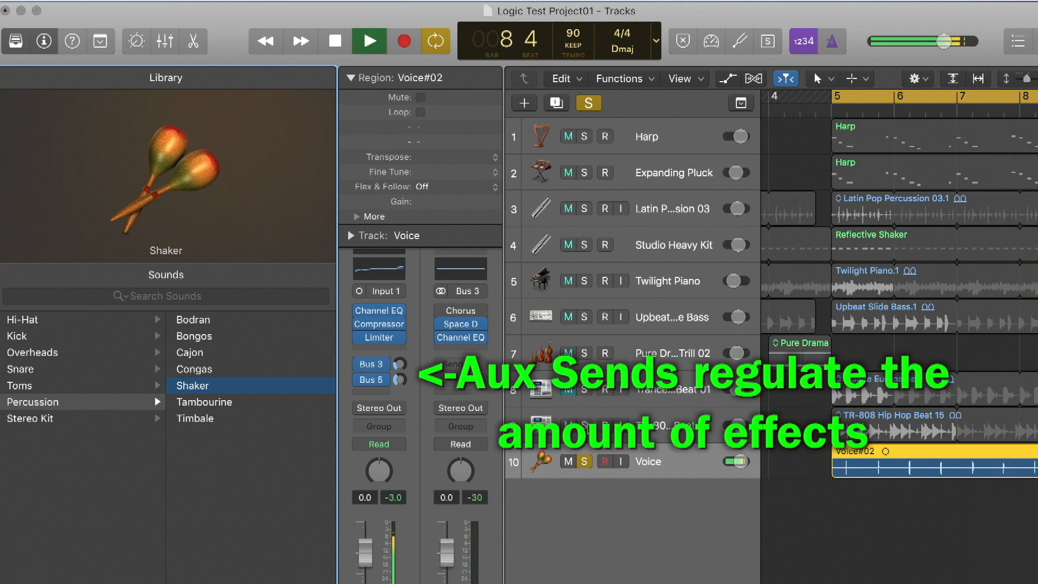
click(585, 424)
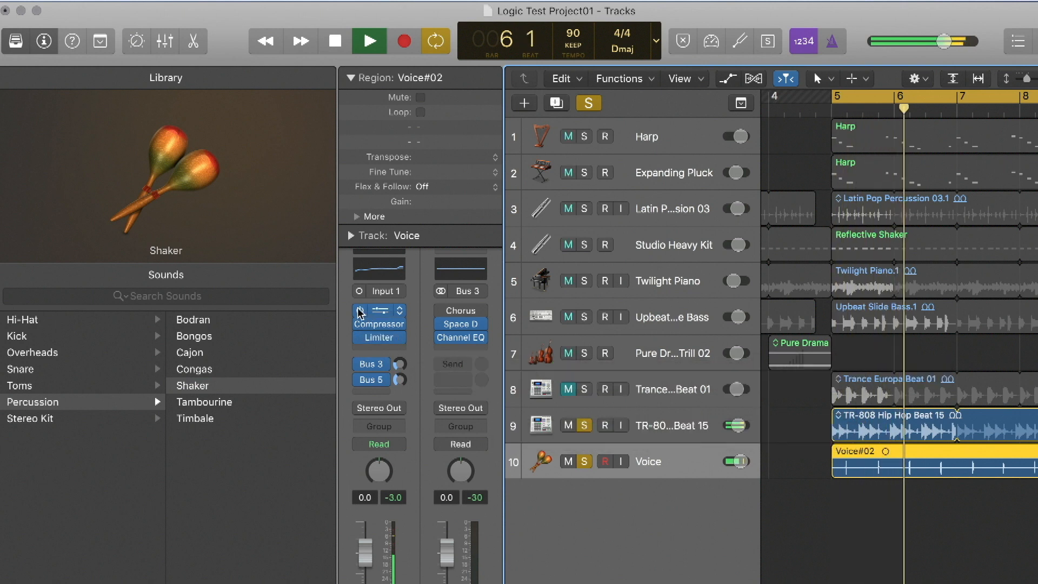
click(371, 379)
key(space)
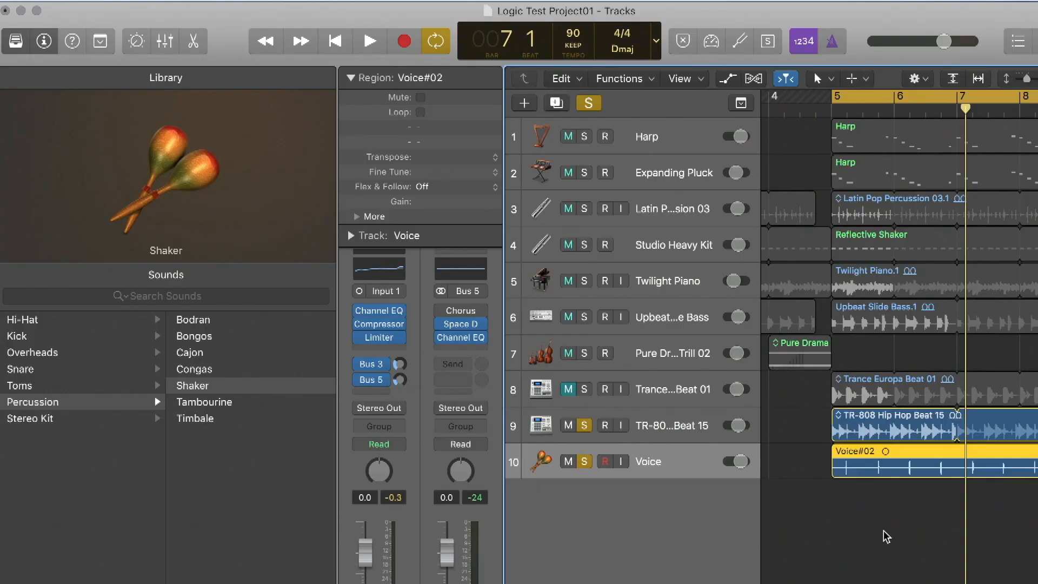
Hide the Library and copy all regions of the opening section so the copies start at bar 13.
key(y)
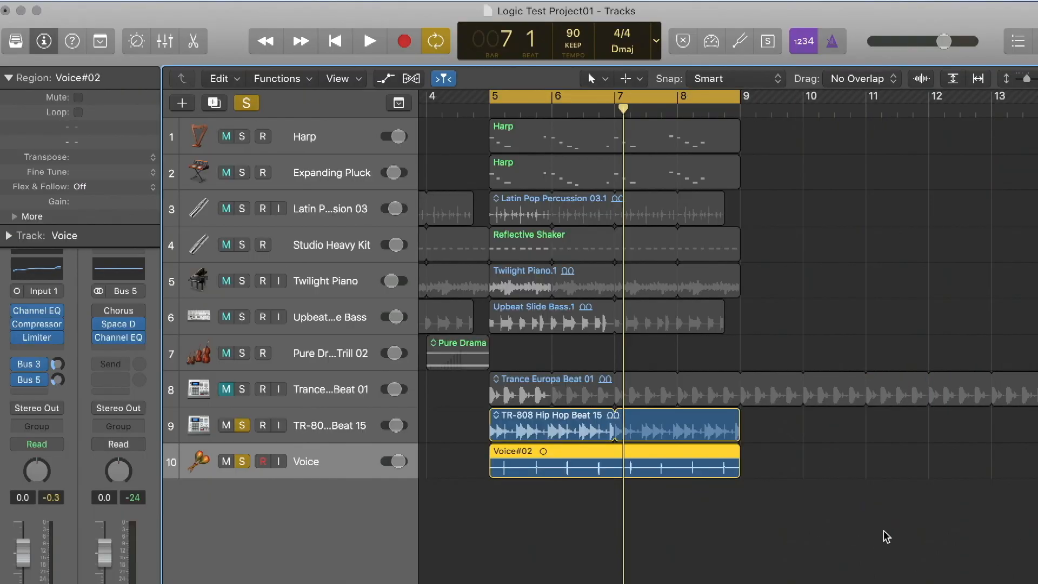
key(super+Left)
key(super+Left)
key(super+Left)
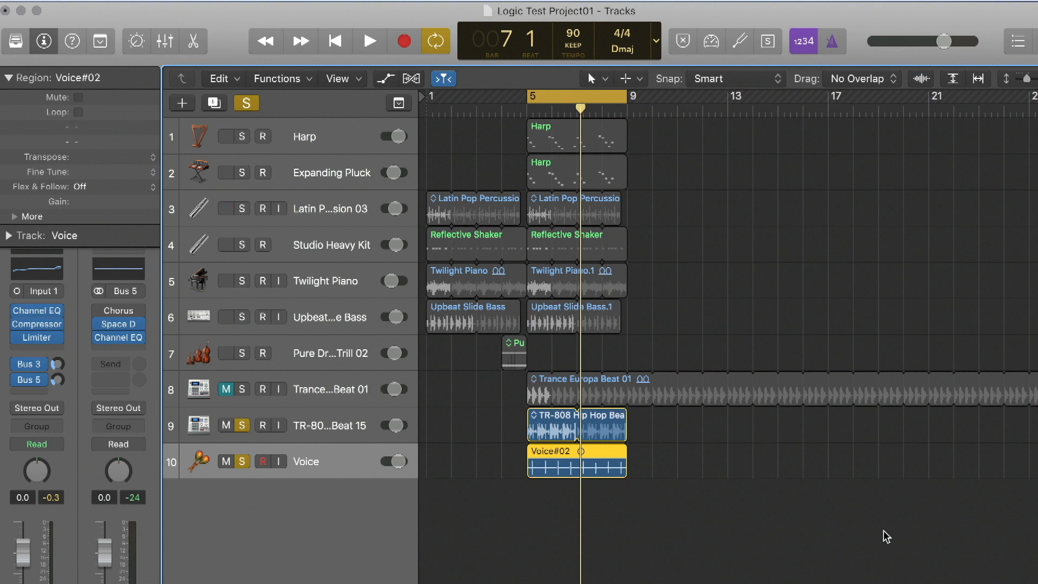
drag(614, 527, 849, 136)
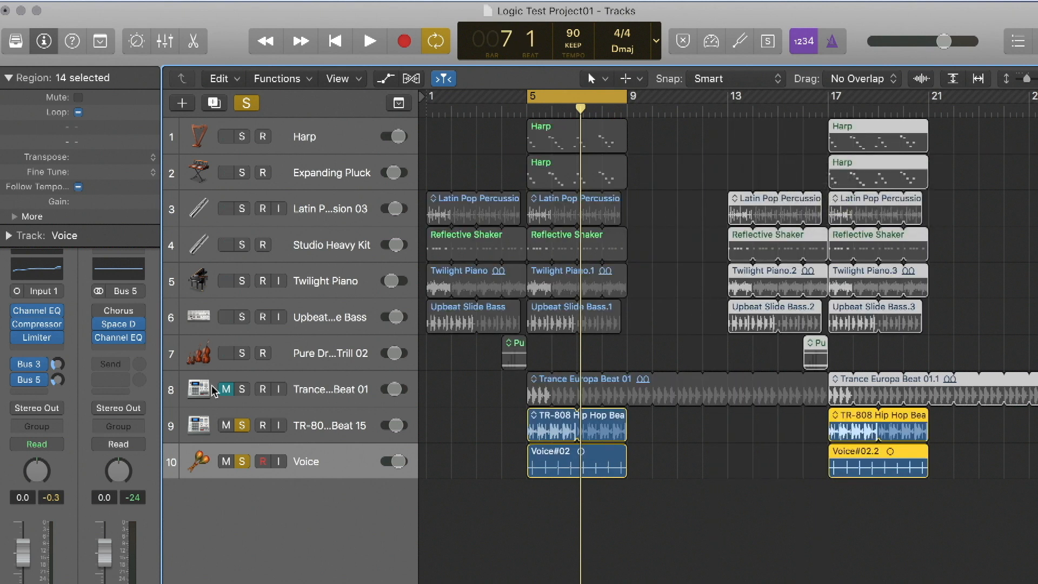
Clear all track solos, deselect the copied regions, and select the Latin Pop Percussion 03.2 region at bar 13.
click(243, 426)
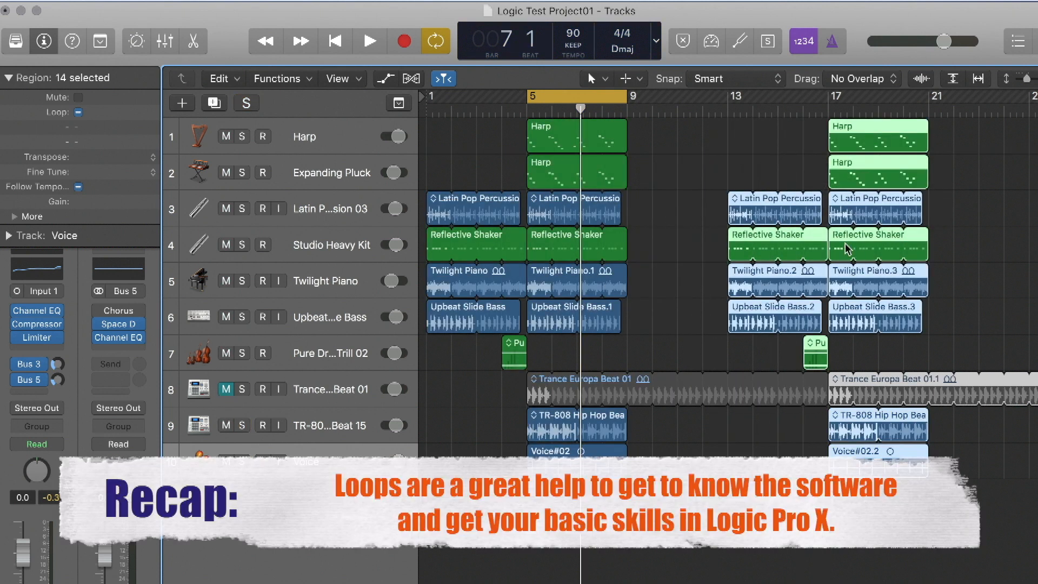
click(753, 178)
scroll(753, 178, up, 5)
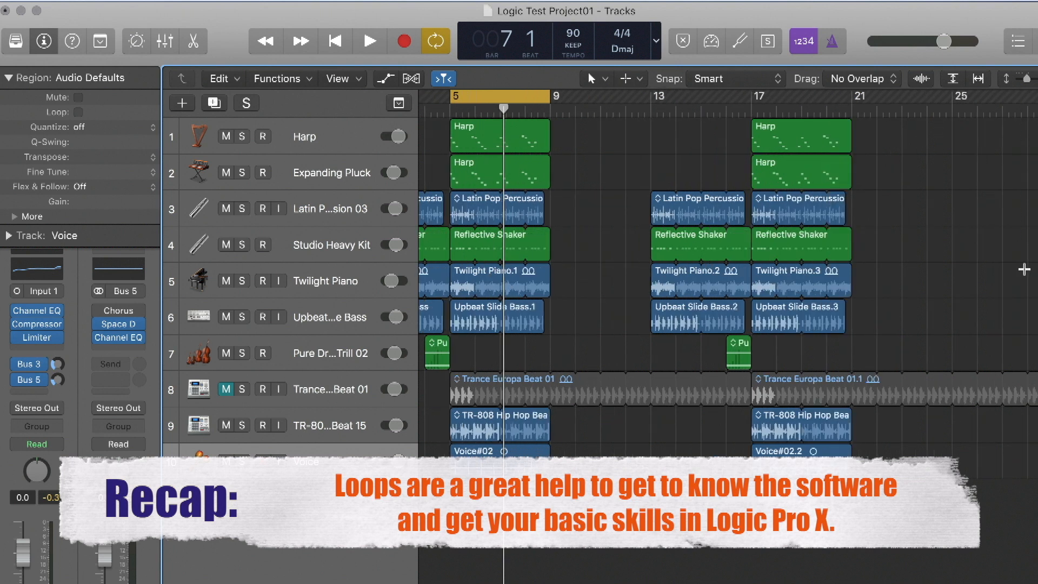
click(754, 214)
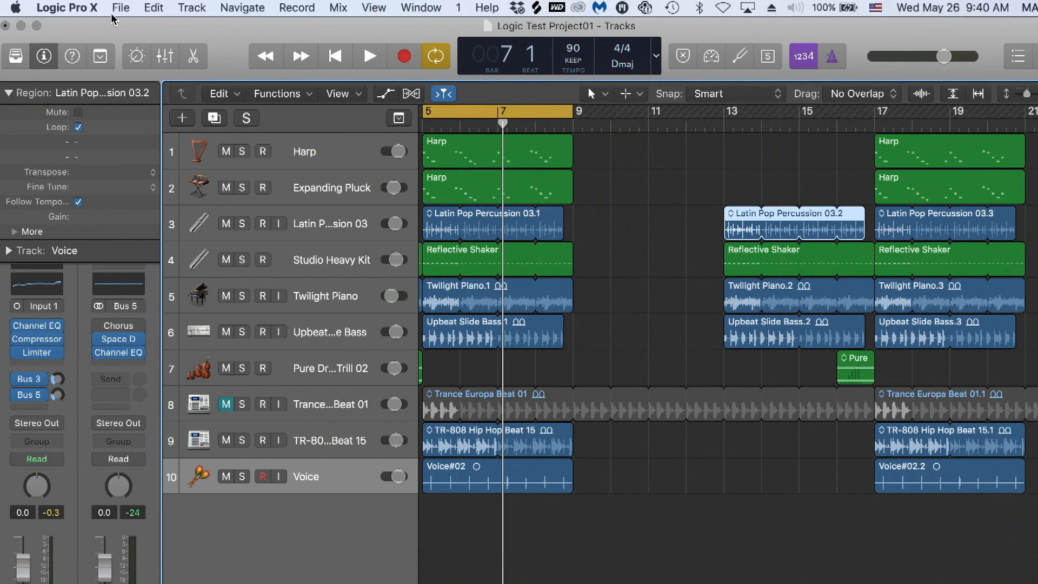
Look through the project file commands and the list of recently opened projects without opening one.
click(120, 7)
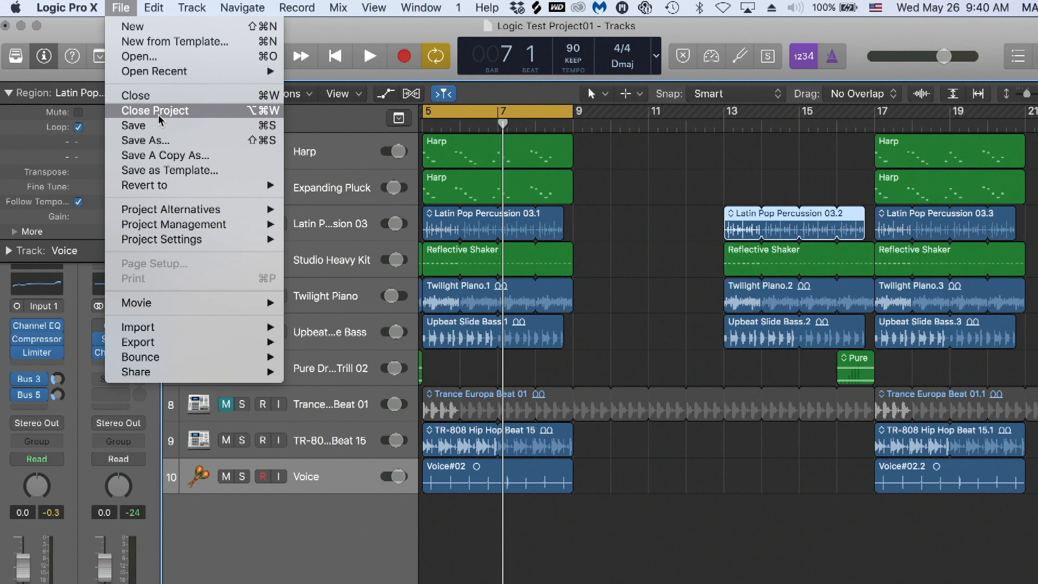
click(695, 423)
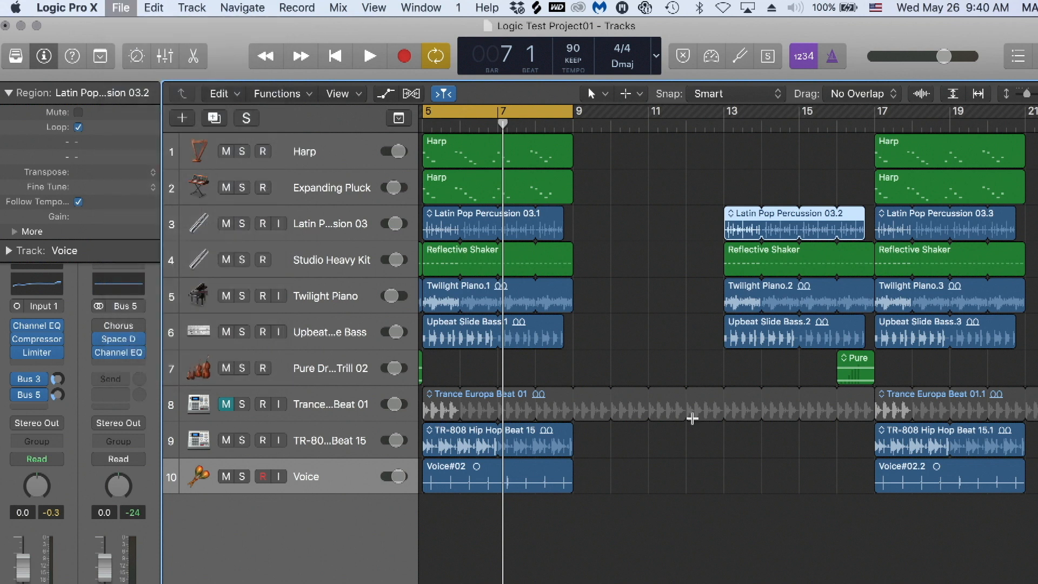
click(120, 1)
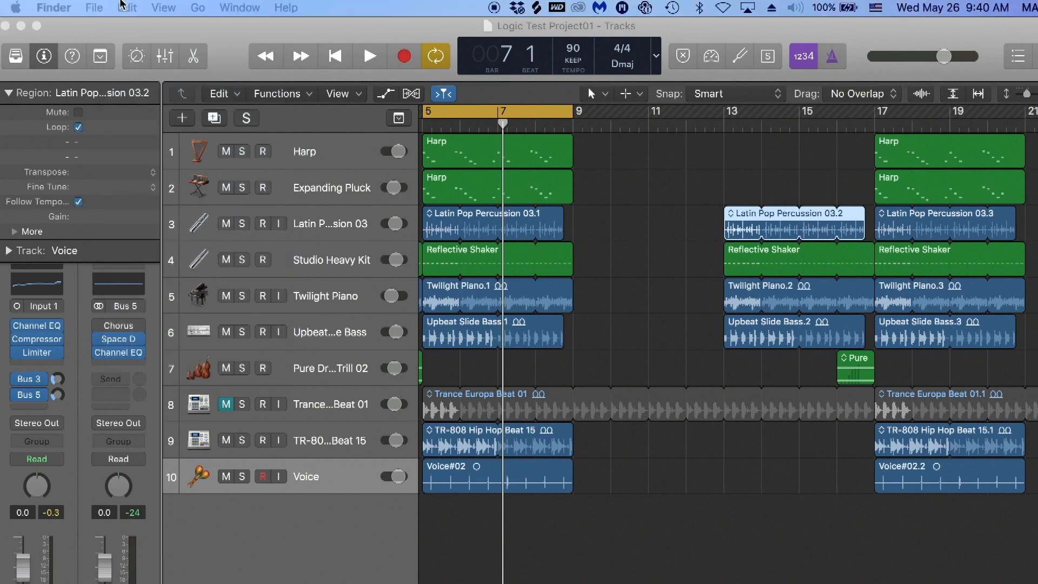
click(122, 26)
click(120, 8)
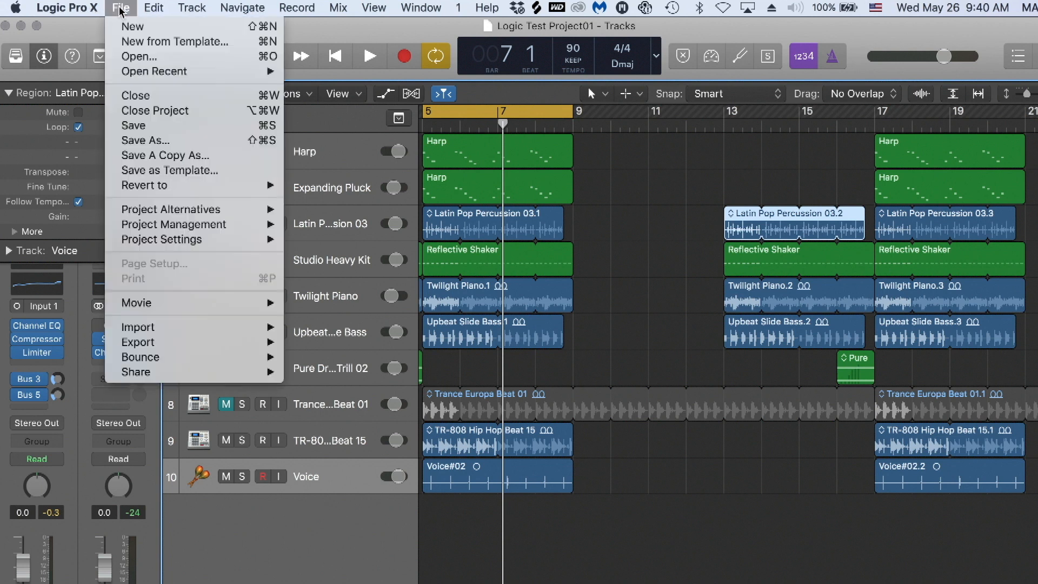
mouse_move(162, 71)
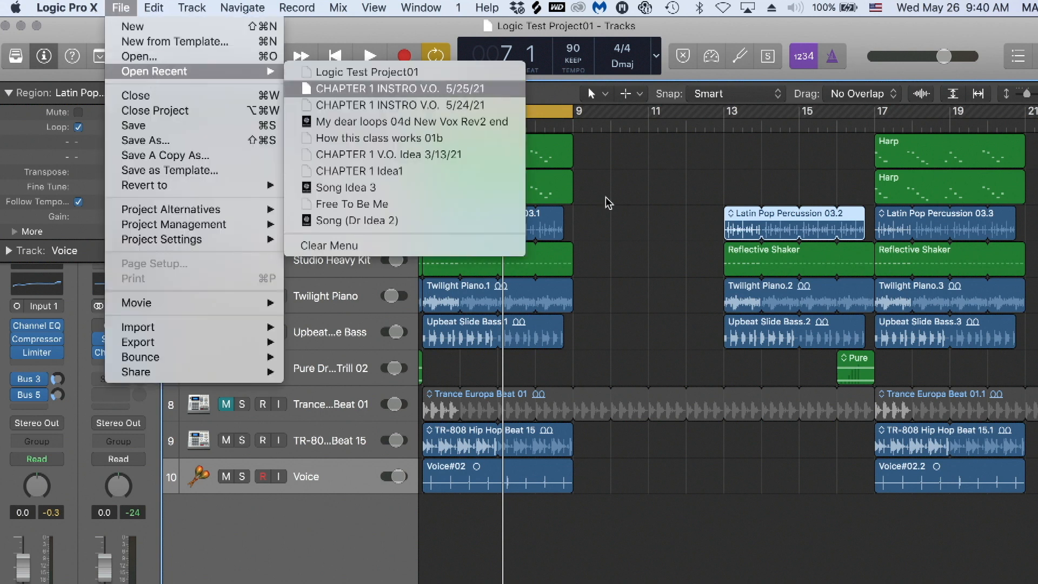
click(682, 277)
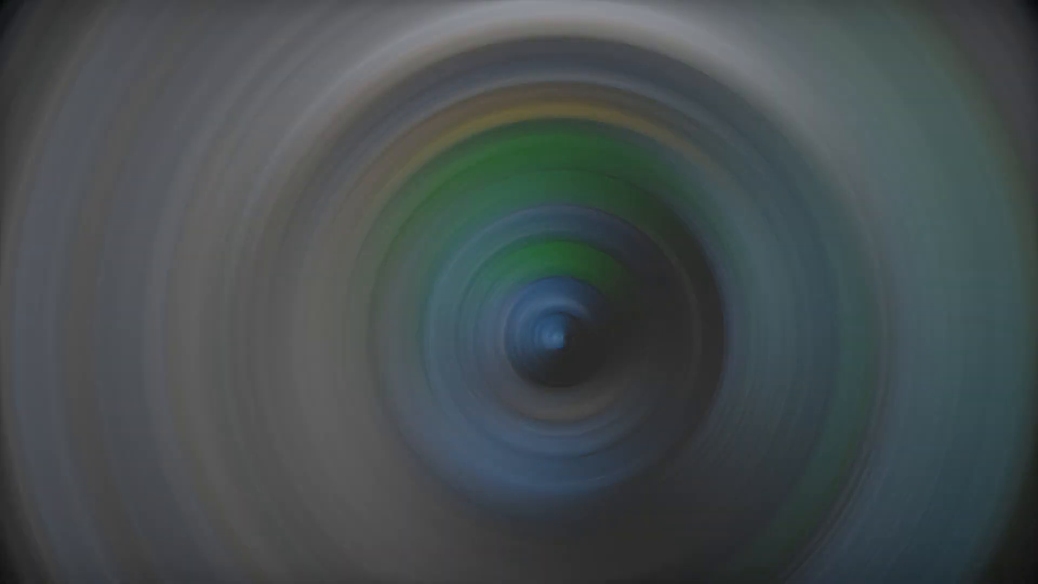